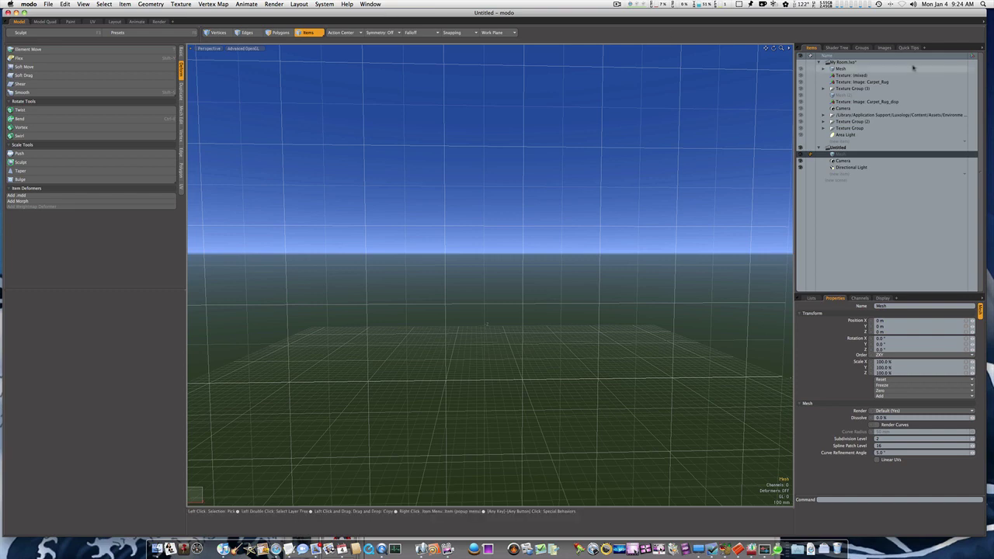
Add a unit cube as a new mesh item in the Untitled scene.
{"action": "left_click_drag", "start_coordinate": [504, 365], "coordinate": [505, 310], "text": "alt"}
{"action": "left_click", "coordinate": [182, 51]}
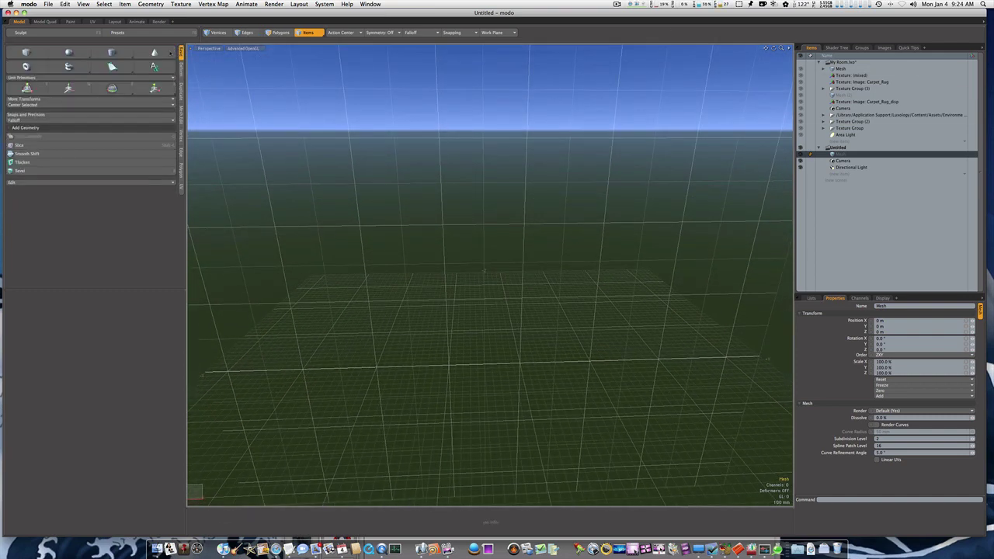
{"action": "key", "text": "shift"}
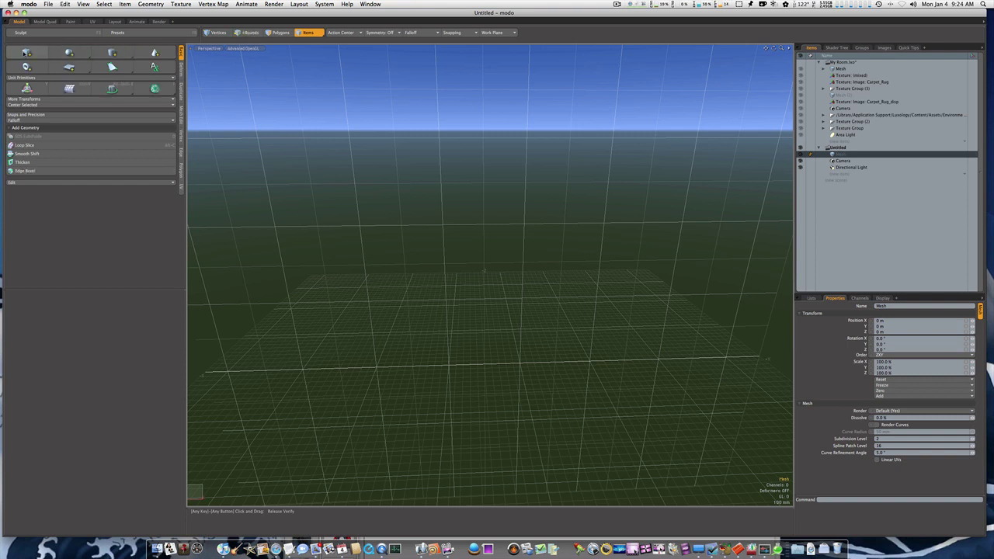
{"action": "left_click", "coordinate": [26, 52], "text": "shift"}
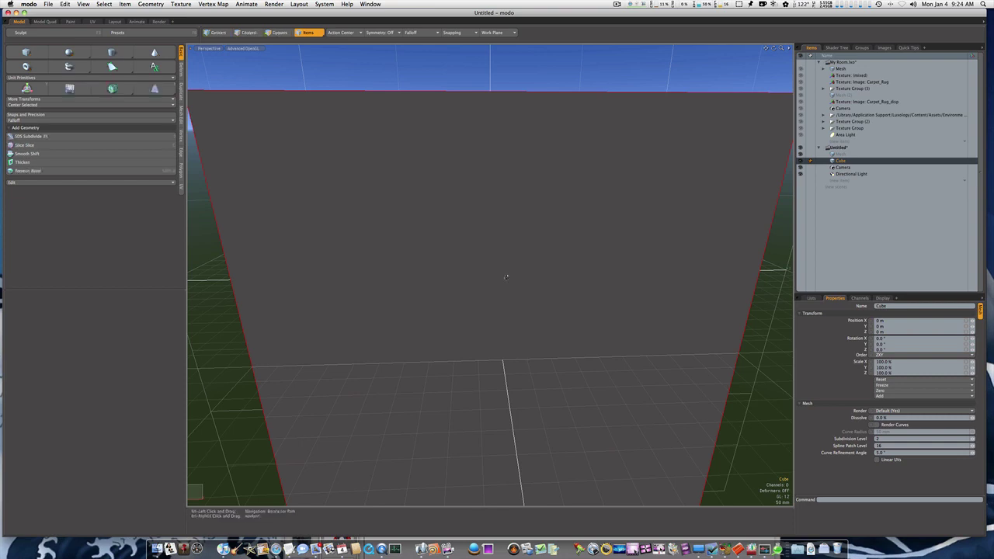
Delete the cube's top face and the two adjoining side faces nearest the view.
{"action": "left_click_drag", "start_coordinate": [505, 278], "coordinate": [389, 290], "text": "ctrl+alt"}
{"action": "key", "text": "3"}
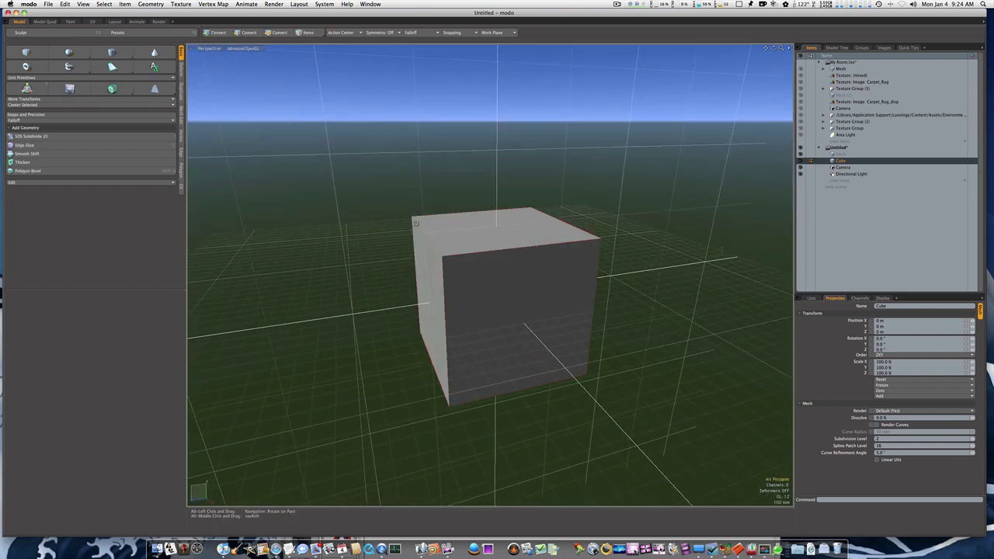
{"action": "left_click", "coordinate": [454, 226]}
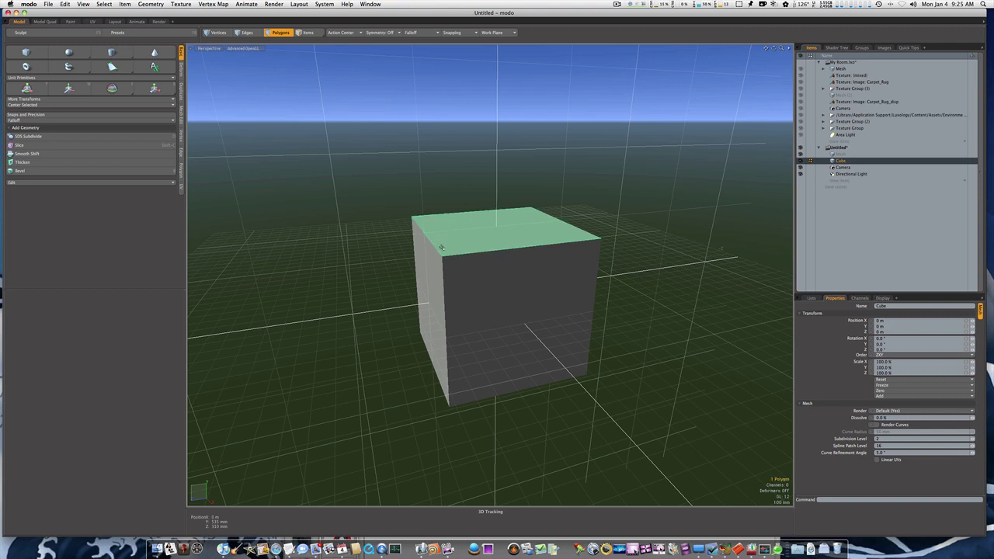
{"action": "left_click_drag", "start_coordinate": [441, 247], "coordinate": [450, 270], "text": "shift"}
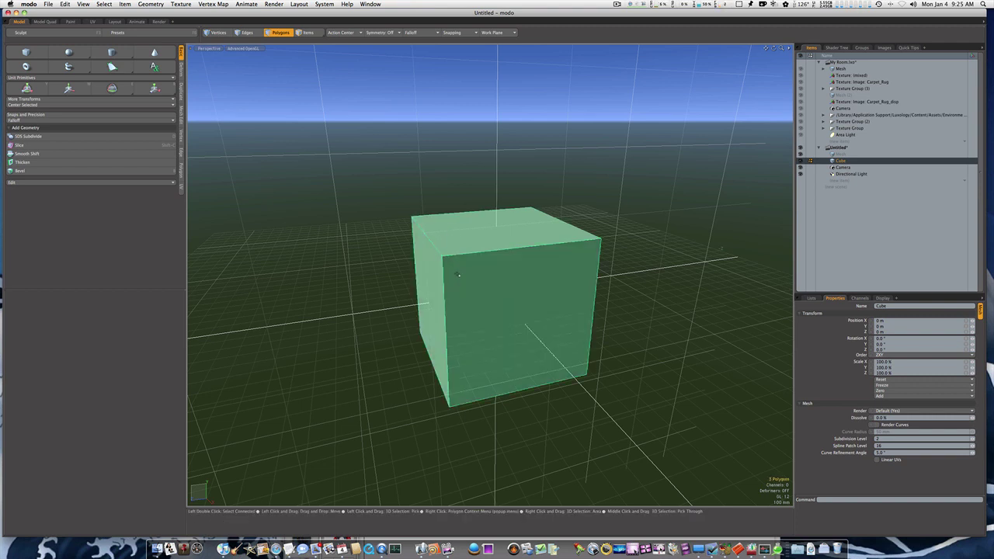
{"action": "key", "text": "Delete"}
Delete the stray vertex left at the open corner of the cube.
{"action": "key", "text": "1"}
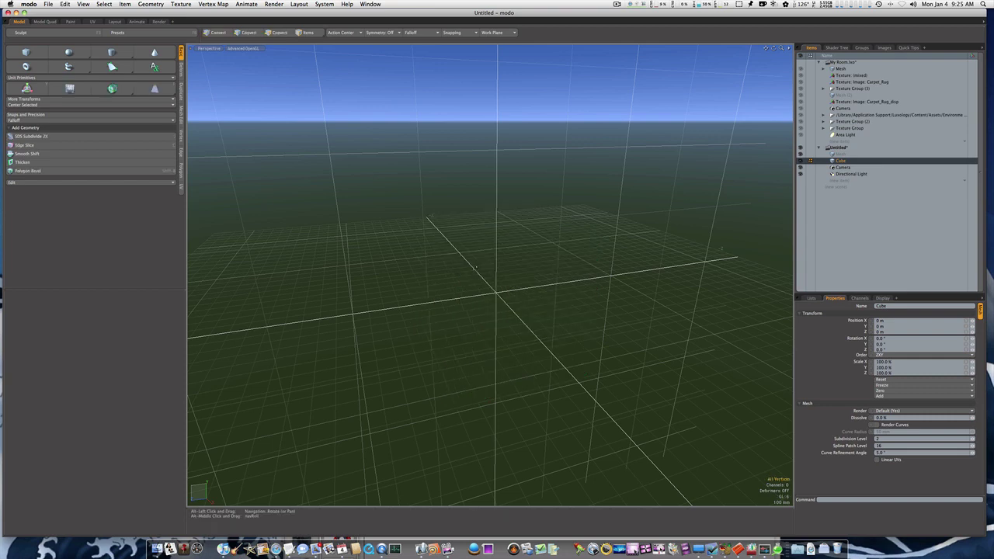
{"action": "right_click_drag", "start_coordinate": [399, 231], "coordinate": [529, 336]}
{"action": "left_click_drag", "start_coordinate": [528, 336], "coordinate": [455, 330], "text": "alt"}
{"action": "right_click_drag", "start_coordinate": [319, 192], "coordinate": [381, 266]}
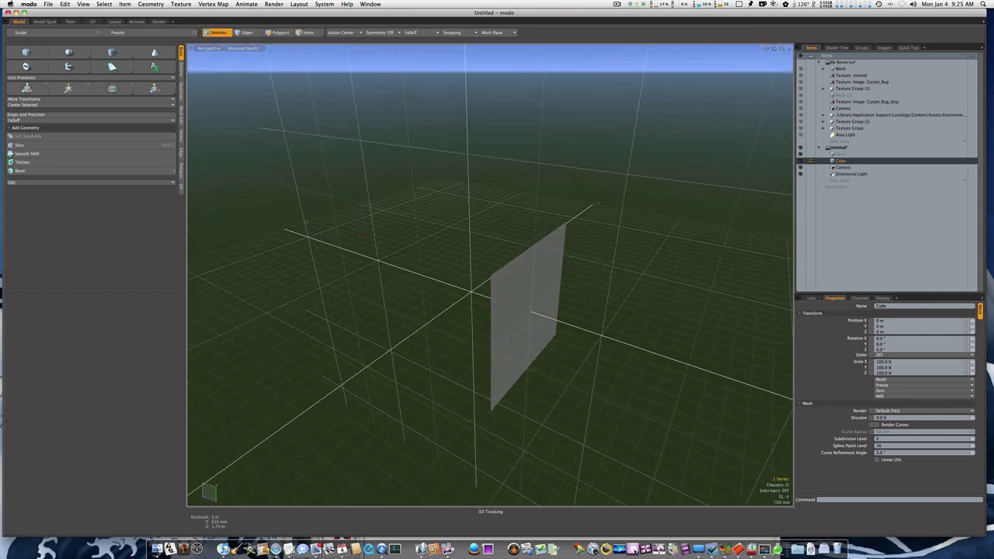
{"action": "key", "text": "Delete"}
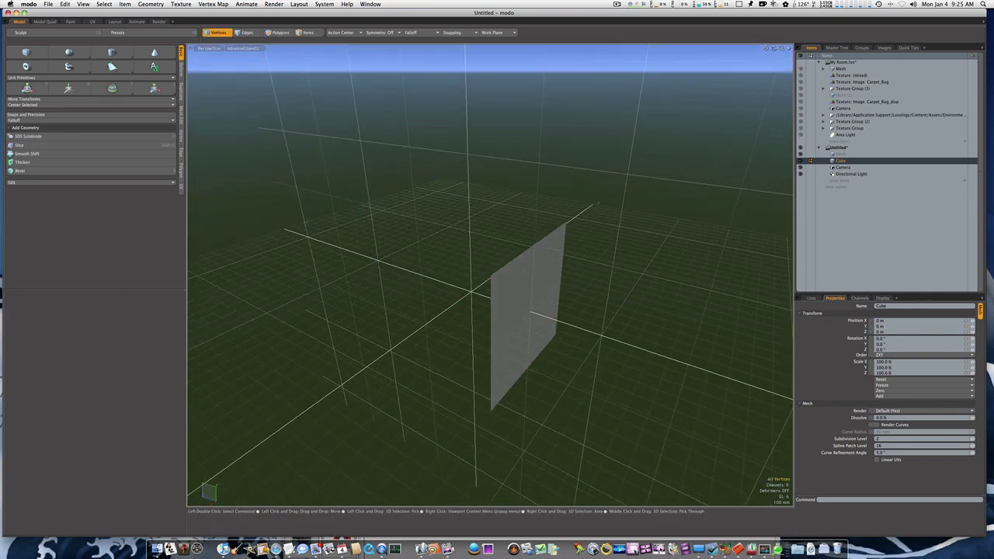
Scale the open box to about 143% along X and 135% along Z to widen the room.
{"action": "left_click_drag", "start_coordinate": [411, 270], "coordinate": [268, 233], "text": "alt"}
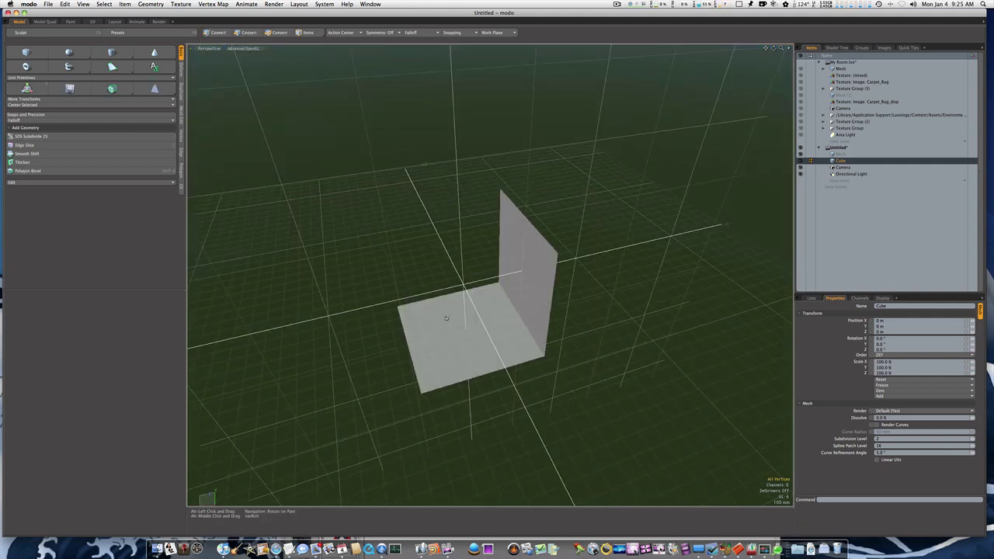
{"action": "left_click_drag", "start_coordinate": [447, 319], "coordinate": [560, 295], "text": "alt"}
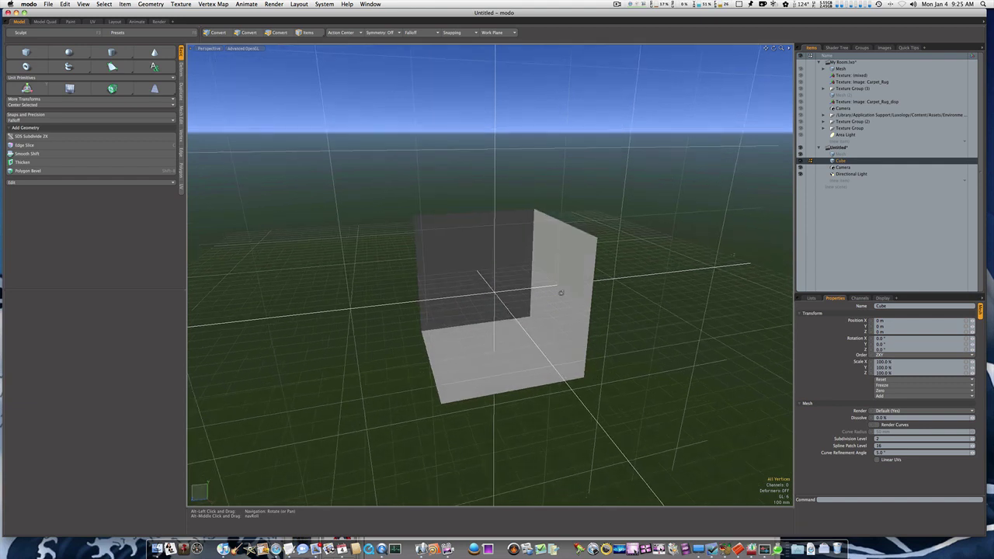
{"action": "key", "text": "y"}
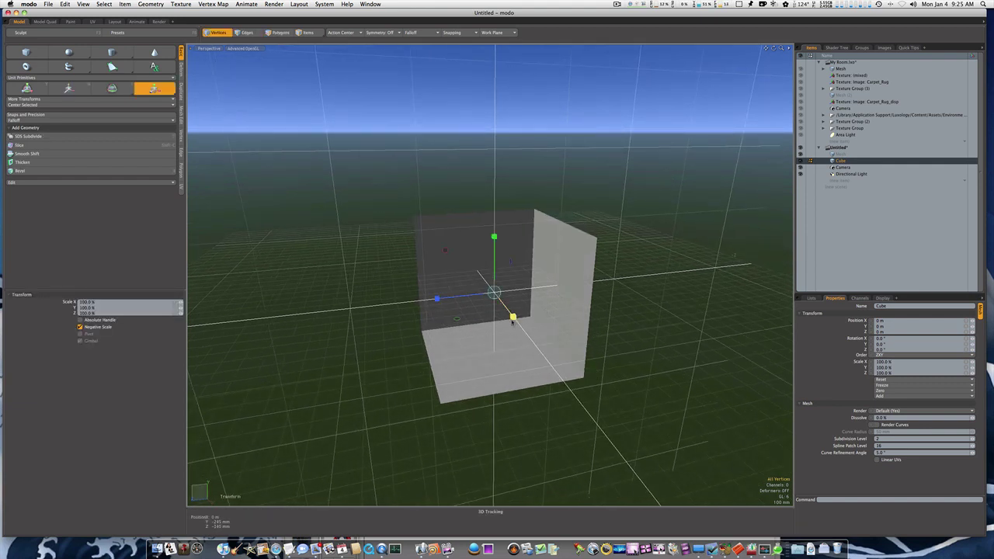
{"action": "left_click_drag", "start_coordinate": [513, 320], "coordinate": [528, 335]}
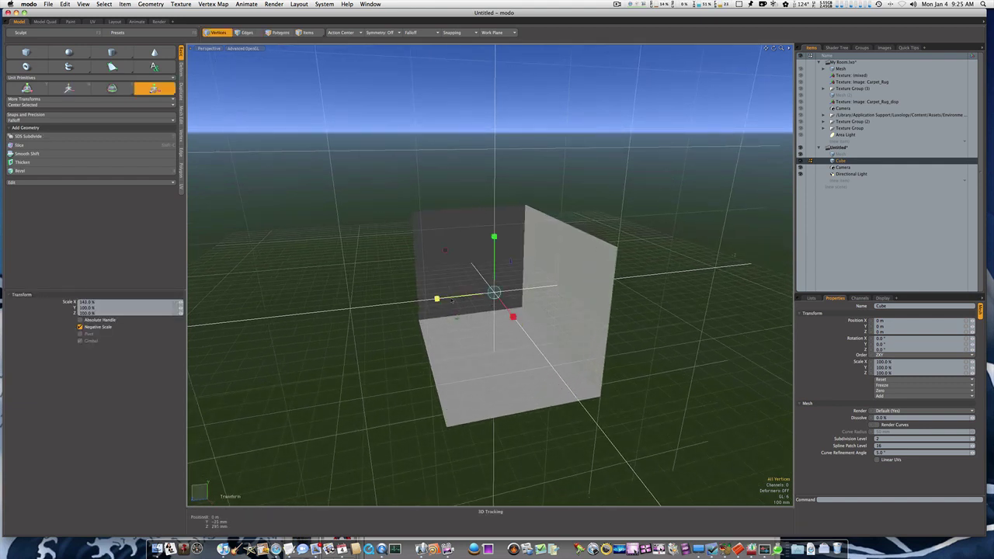
{"action": "left_click_drag", "start_coordinate": [437, 298], "coordinate": [411, 297]}
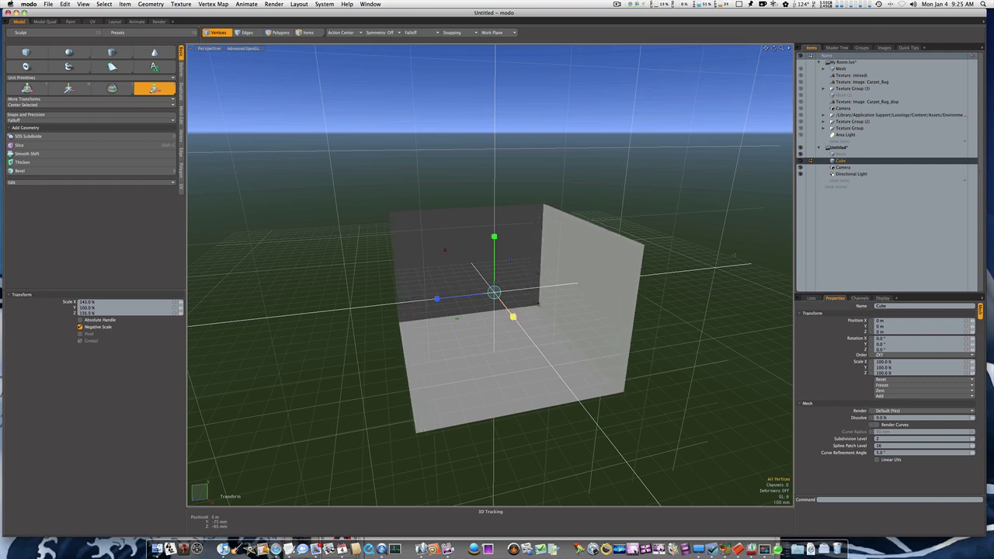
{"action": "left_click_drag", "start_coordinate": [550, 302], "coordinate": [521, 297], "text": "alt"}
{"action": "scroll", "coordinate": [557, 300], "scroll_direction": "up", "scroll_amount": 5}
{"action": "scroll", "coordinate": [521, 285], "scroll_direction": "up", "scroll_amount": 4}
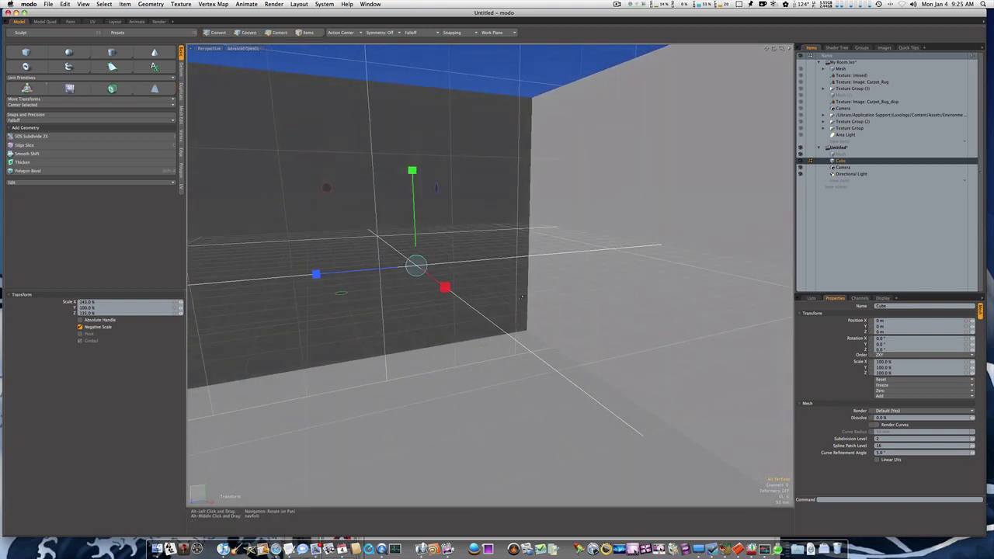
{"action": "key", "text": "space"}
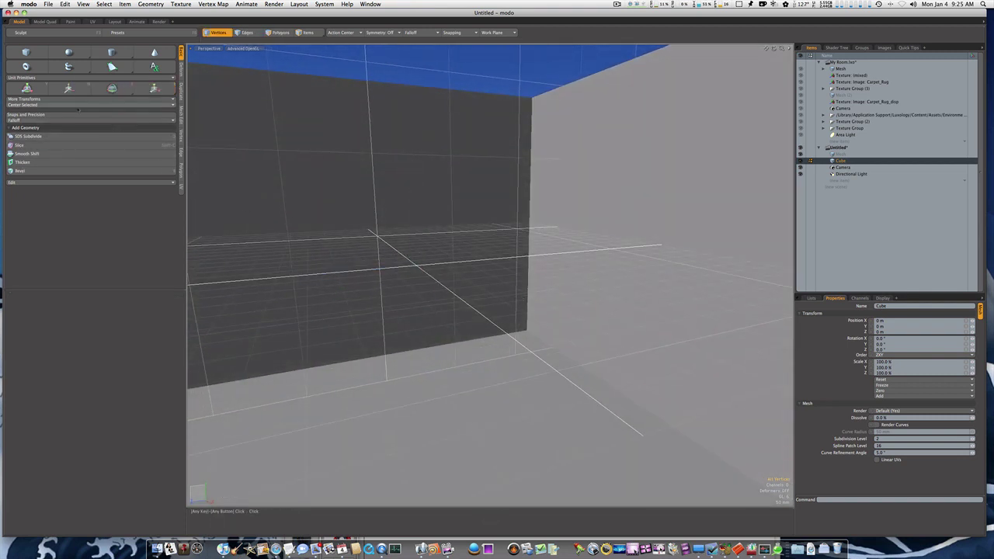
{"action": "left_click", "coordinate": [77, 106]}
{"action": "left_click", "coordinate": [78, 107]}
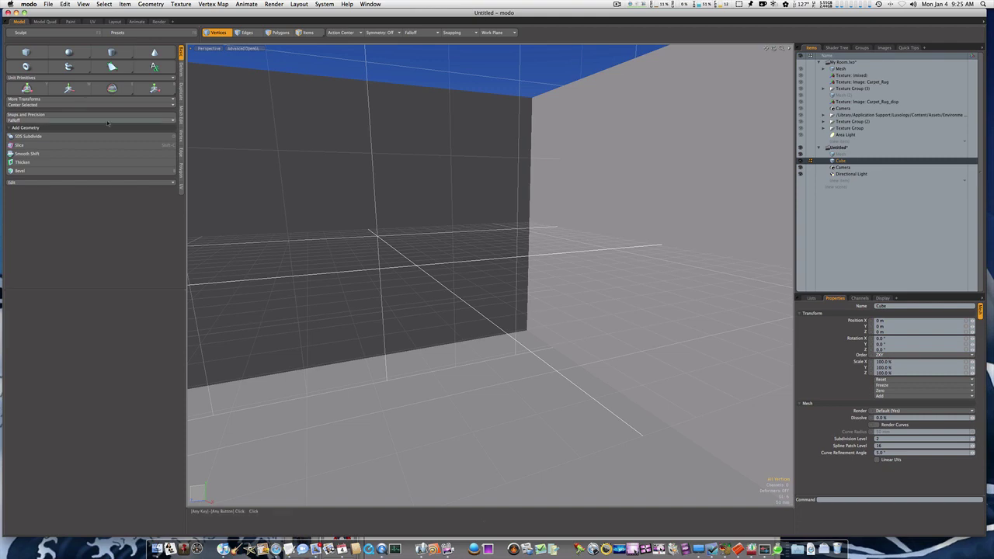
{"action": "scroll", "coordinate": [546, 270], "scroll_direction": "down", "scroll_amount": 5}
{"action": "left_click_drag", "start_coordinate": [546, 270], "coordinate": [522, 294], "text": "alt"}
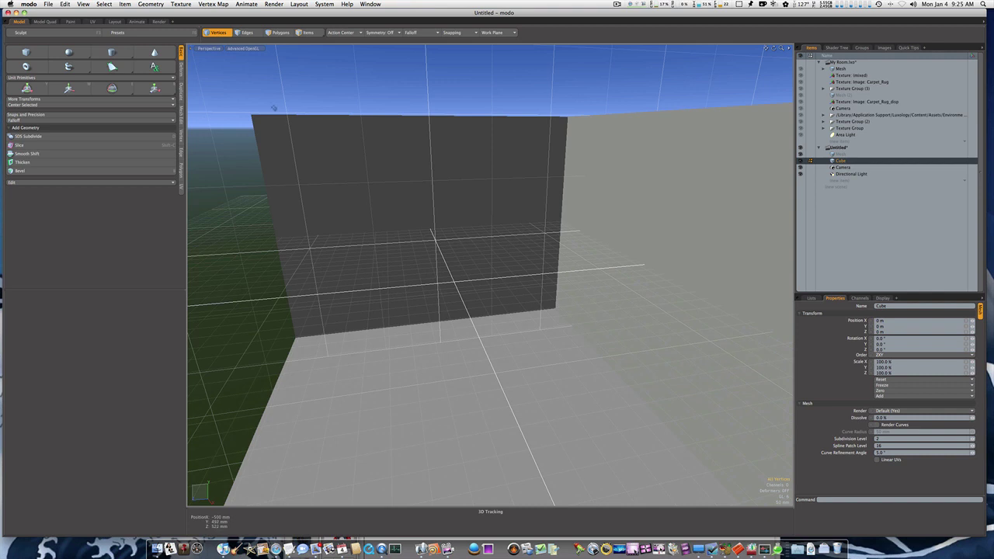
Switch to the Layout workspace and browse the mesh presets to the Sofas And Lounges folder within the Interior furniture.
{"action": "left_click", "coordinate": [114, 21]}
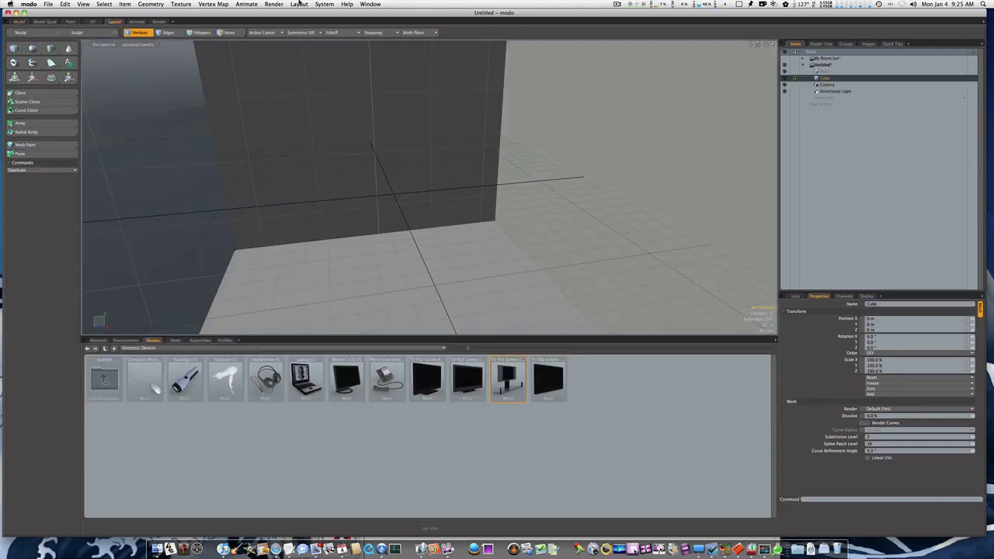
{"action": "mouse_move", "coordinate": [993, 1]}
{"action": "left_click", "coordinate": [293, 299]}
{"action": "left_click", "coordinate": [154, 348]}
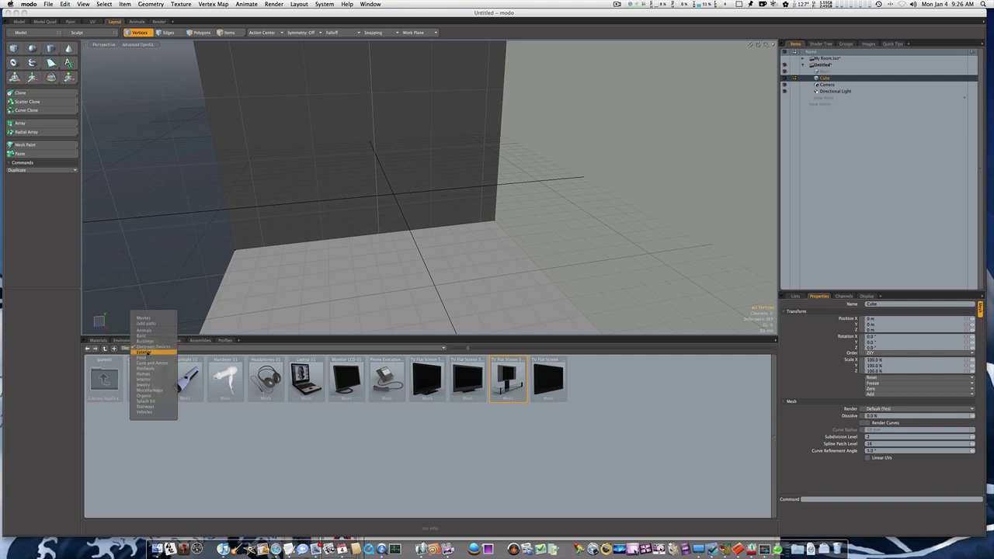
{"action": "left_click", "coordinate": [146, 379]}
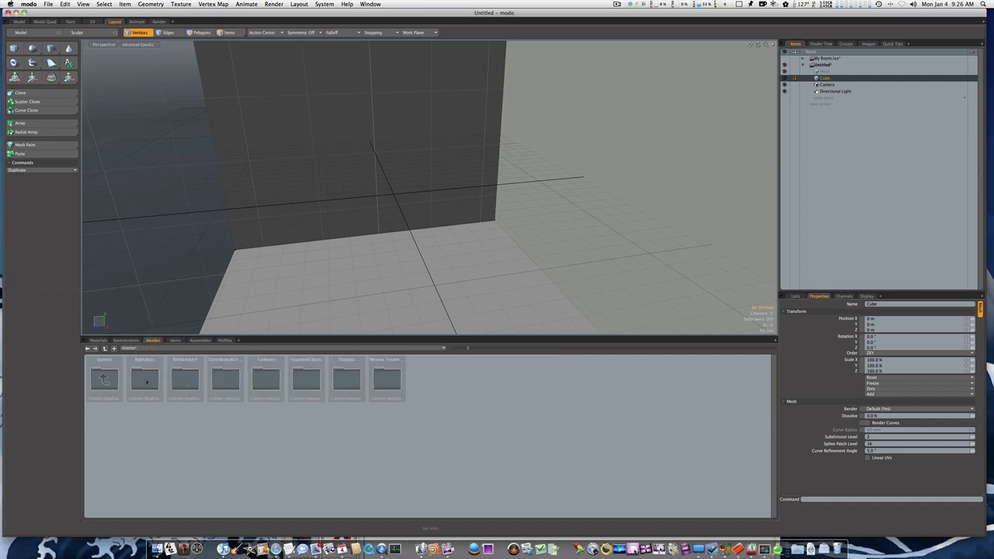
{"action": "double_click", "coordinate": [265, 381]}
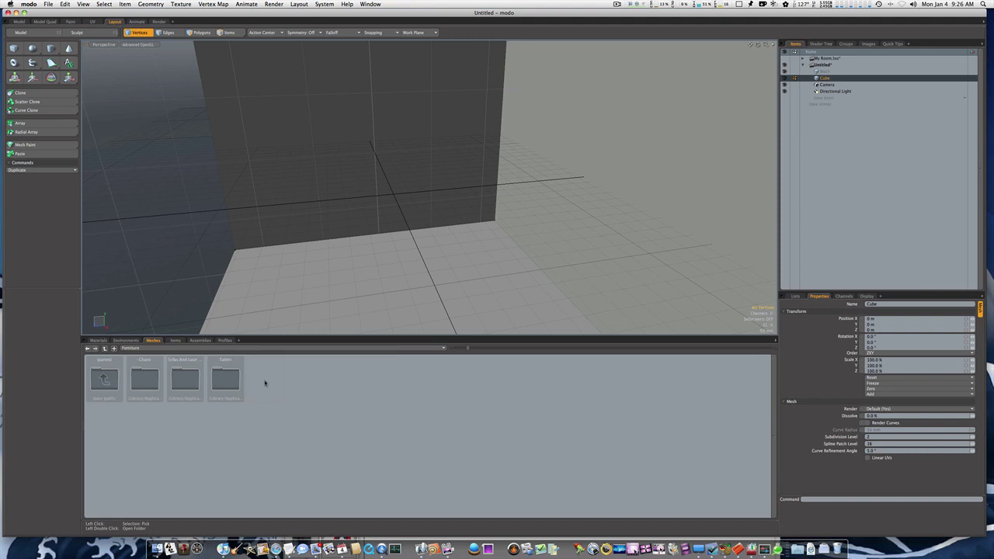
{"action": "double_click", "coordinate": [185, 379]}
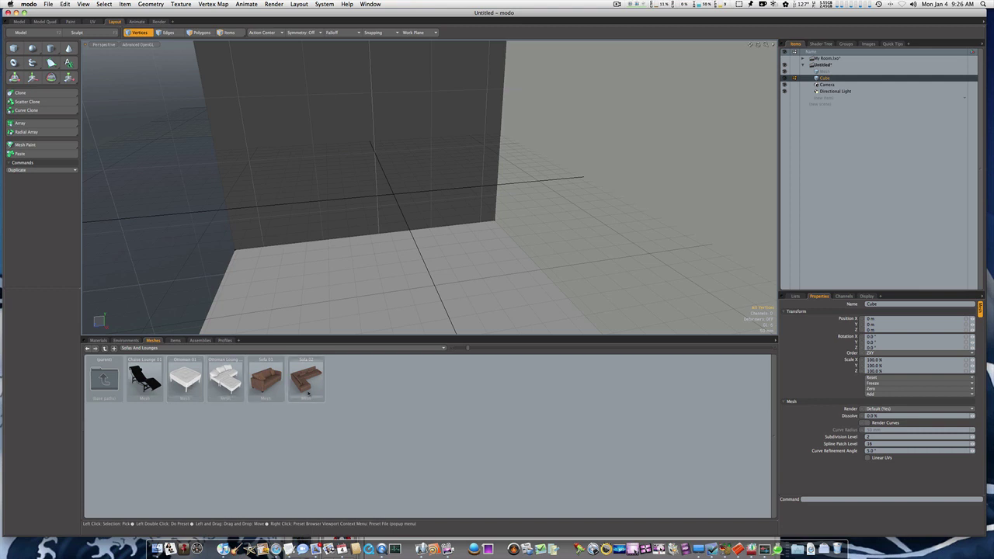
Select the room's floor polygon and place the Sofa 02 mesh preset on it.
{"action": "left_click_drag", "start_coordinate": [406, 275], "coordinate": [340, 224], "text": "alt"}
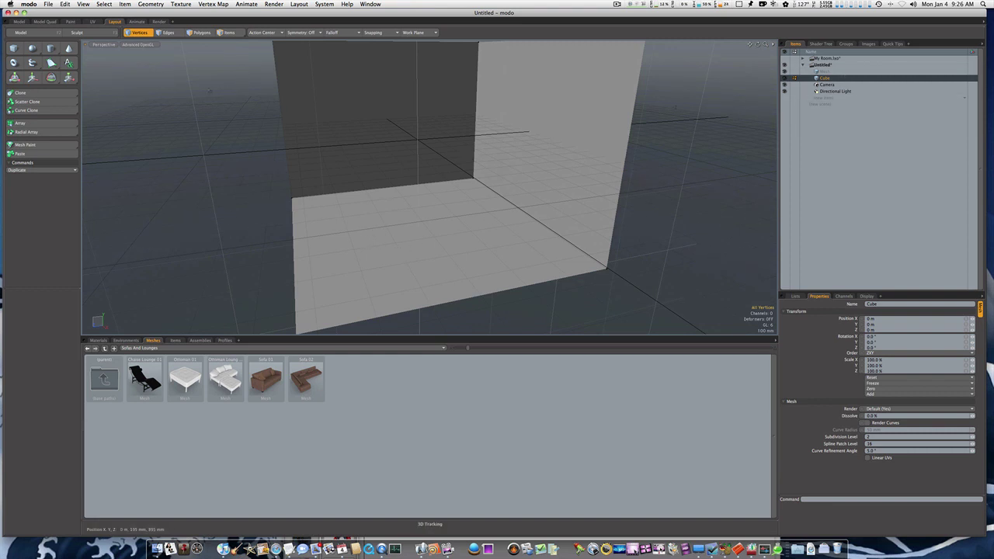
{"action": "left_click", "coordinate": [208, 32]}
{"action": "left_click", "coordinate": [319, 236]}
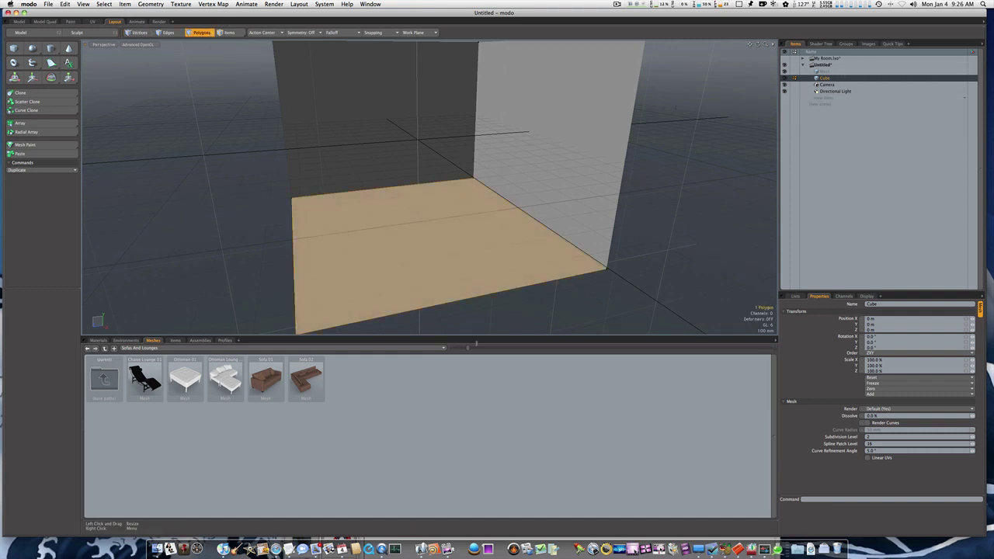
{"action": "left_click_drag", "start_coordinate": [296, 391], "coordinate": [370, 275]}
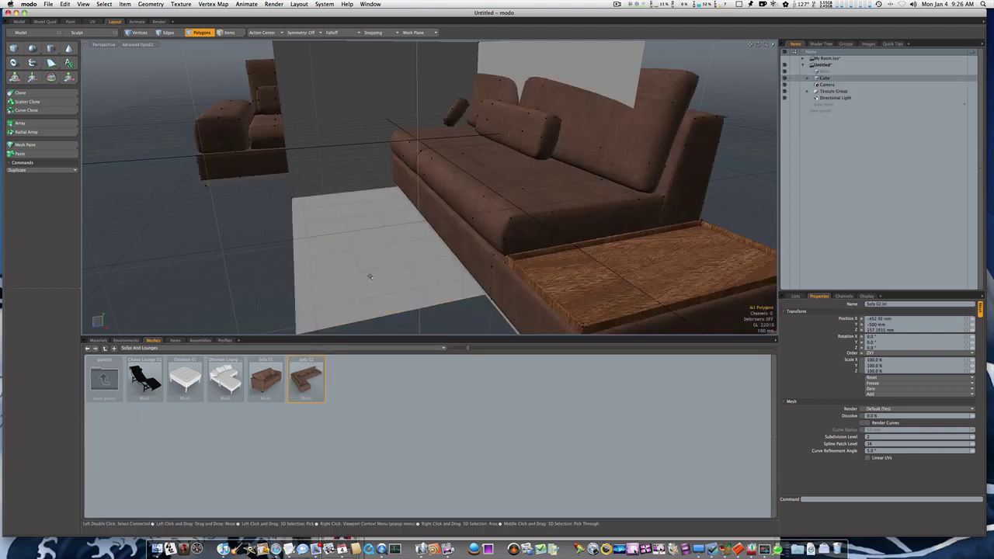
Scale the Cube room mesh uniformly to about 1498% so the sofa fits inside it.
{"action": "mouse_move", "coordinate": [407, 230]}
{"action": "left_mouse_down", "text": "ctrl+alt"}
{"action": "mouse_move", "coordinate": [372, 231]}
{"action": "mouse_move", "coordinate": [396, 235]}
{"action": "left_mouse_up", "text": "ctrl+alt"}
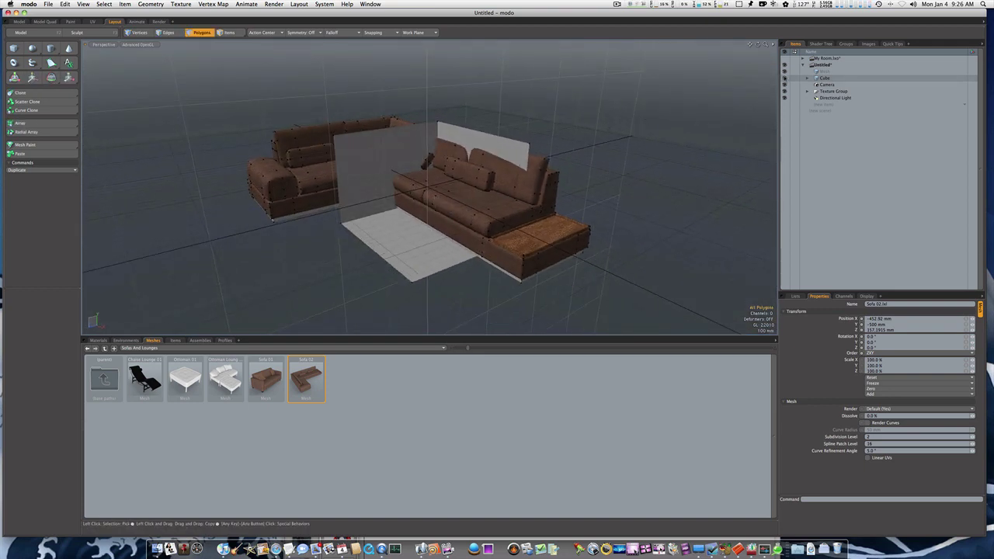
{"action": "left_click", "coordinate": [807, 78]}
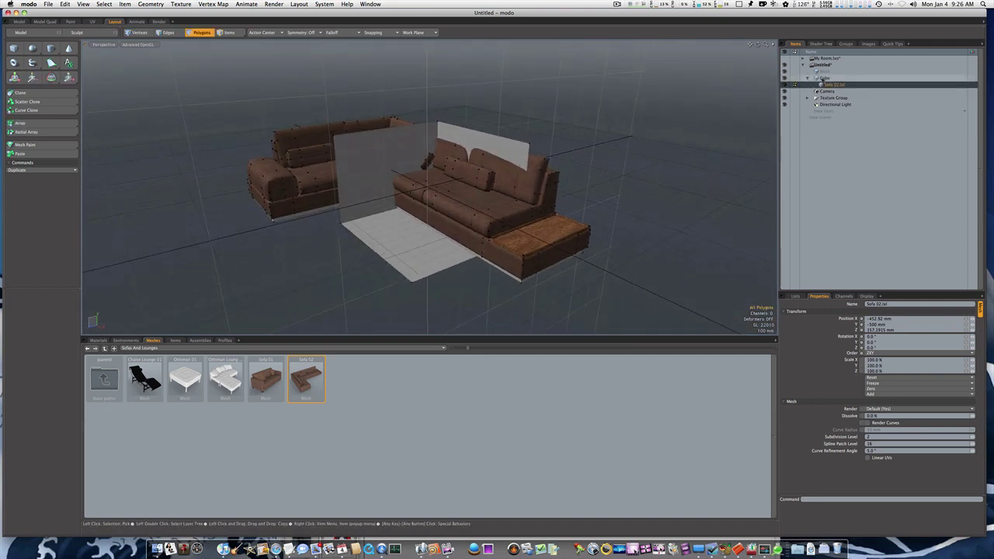
{"action": "left_click", "coordinate": [823, 79]}
{"action": "key", "text": "r"}
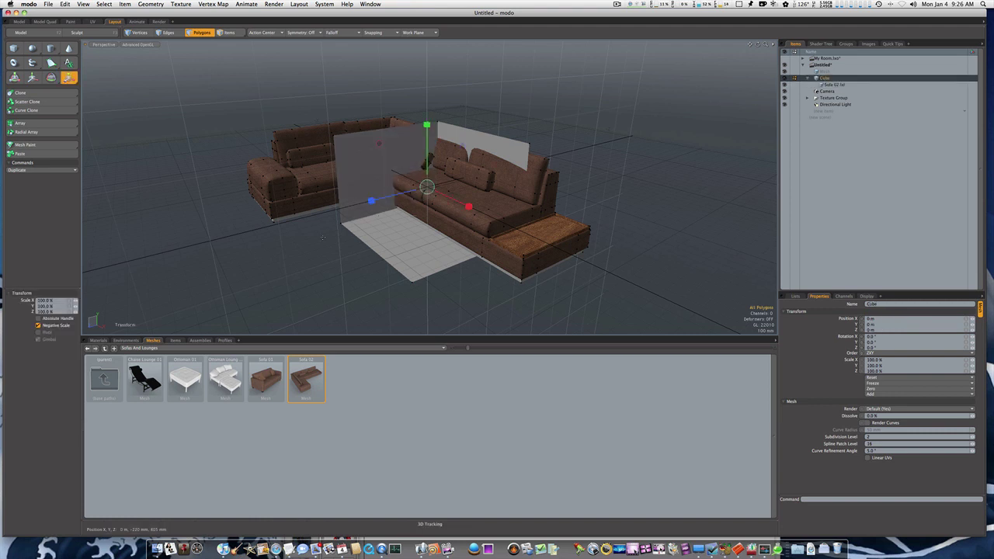
{"action": "left_click_drag", "start_coordinate": [426, 186], "coordinate": [682, 187]}
{"action": "left_click_drag", "start_coordinate": [489, 193], "coordinate": [602, 206]}
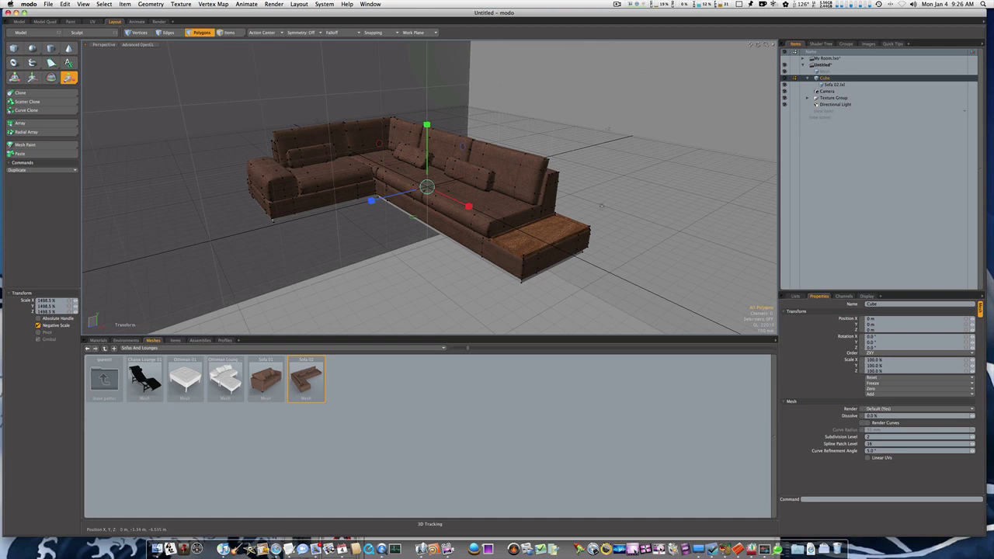
Select the Sofa 02 mesh and move it along Z toward the side wall of the room.
{"action": "scroll", "coordinate": [513, 158], "scroll_direction": "down", "scroll_amount": 10}
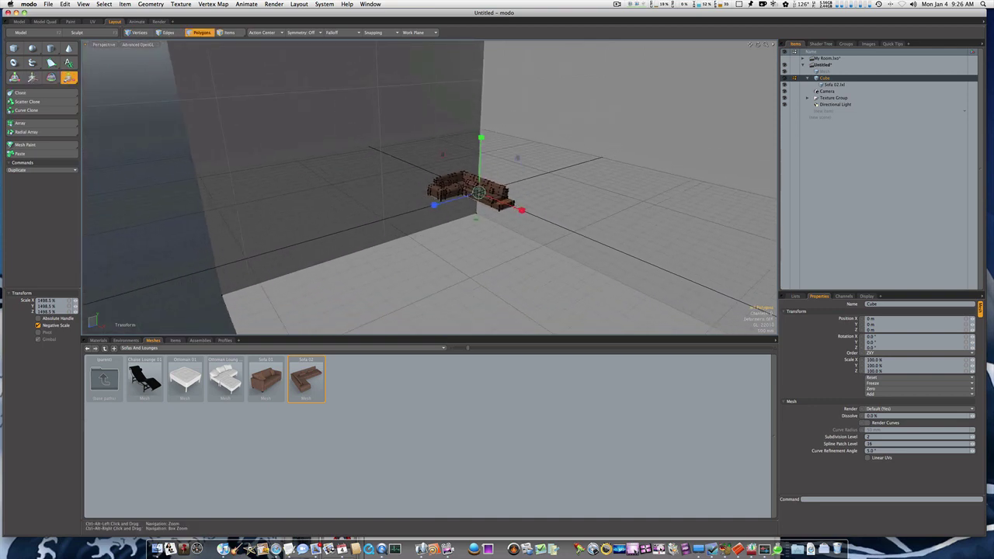
{"action": "left_click_drag", "start_coordinate": [512, 158], "coordinate": [425, 196], "text": "alt"}
{"action": "scroll", "coordinate": [446, 194], "scroll_direction": "up", "scroll_amount": 2}
{"action": "left_click_drag", "start_coordinate": [714, 107], "coordinate": [657, 114], "text": "alt"}
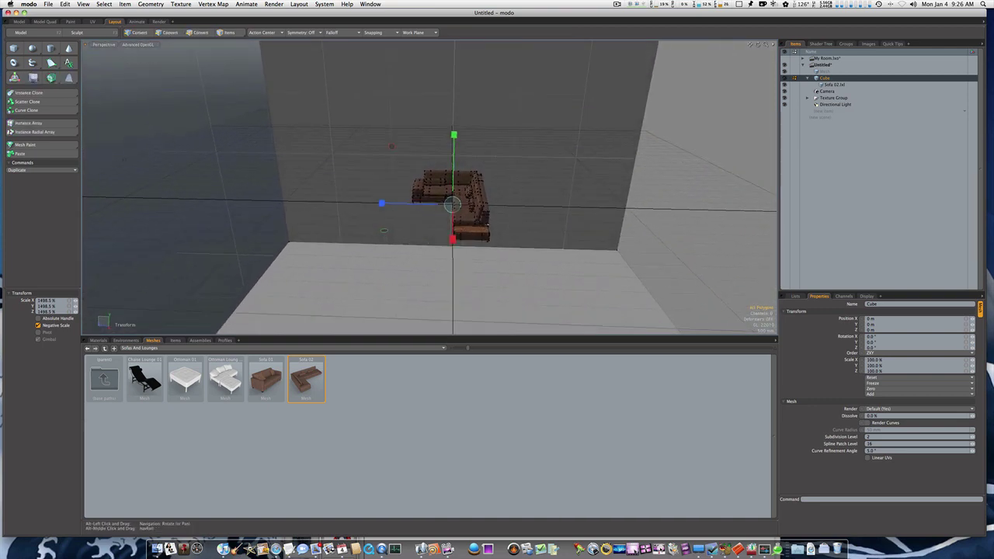
{"action": "left_click", "coordinate": [837, 85]}
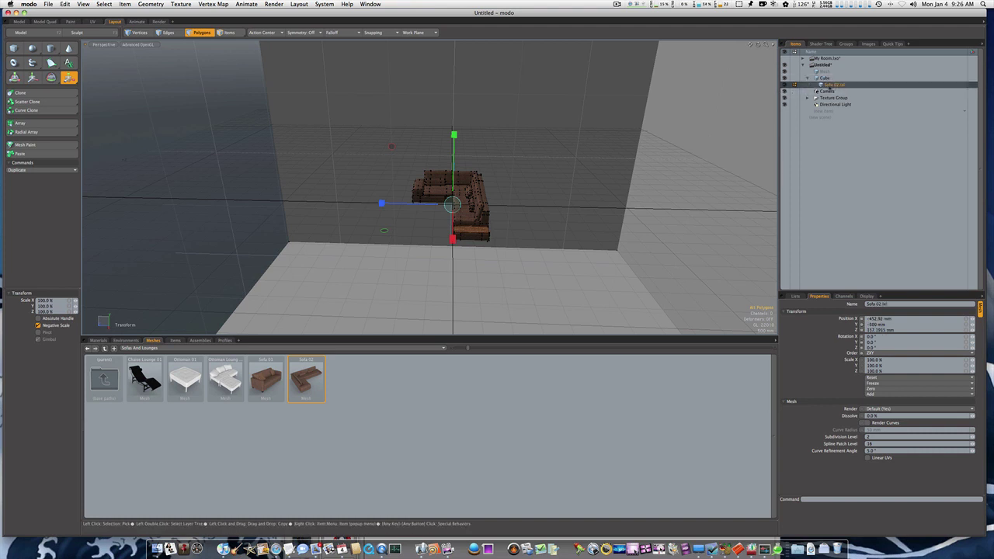
{"action": "key", "text": "w"}
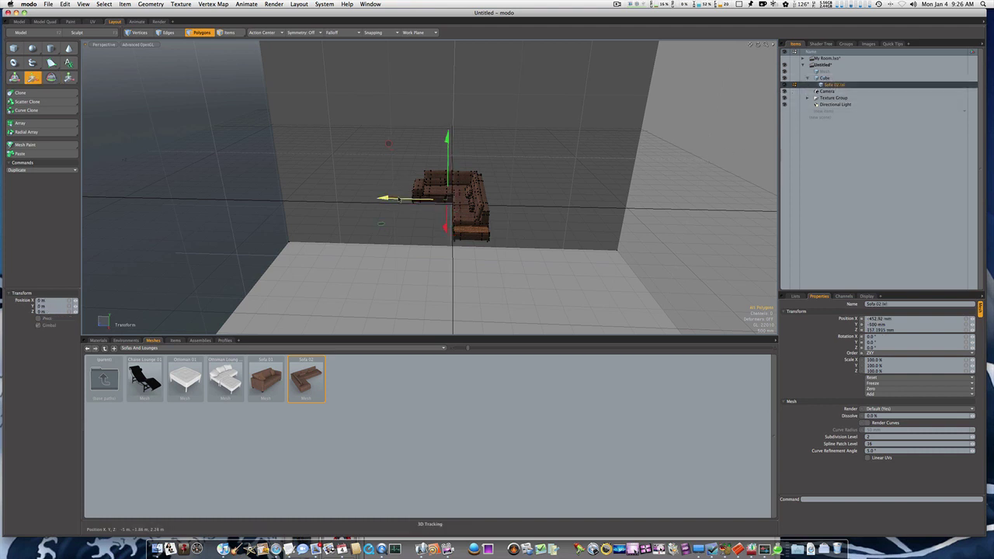
{"action": "left_click_drag", "start_coordinate": [398, 199], "coordinate": [576, 201]}
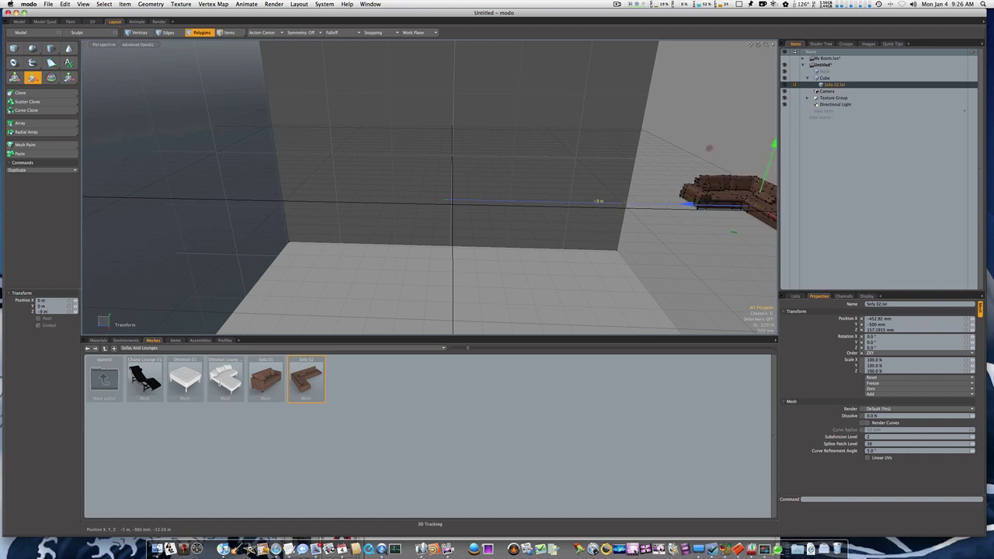
{"action": "left_click_drag", "start_coordinate": [767, 208], "coordinate": [522, 199]}
Rotate the sofa and move it about -2.61 m in X, -7 m in Y and 1.535 m in Z toward the floor by the back wall.
{"action": "key", "text": "e"}
{"action": "left_click_drag", "start_coordinate": [509, 157], "coordinate": [511, 158]}
{"action": "key", "text": "w"}
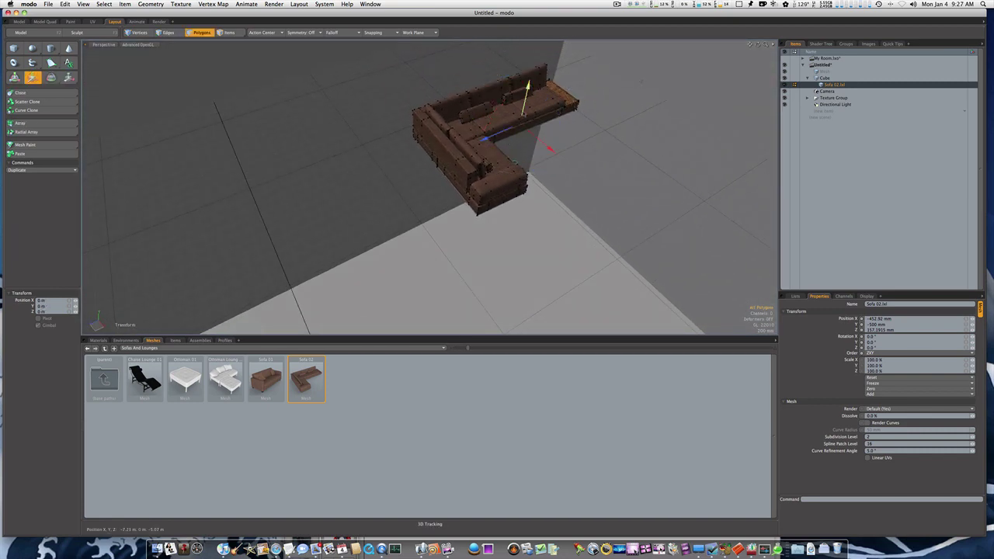
{"action": "left_click_drag", "start_coordinate": [528, 84], "coordinate": [435, 120]}
{"action": "key", "text": "3"}
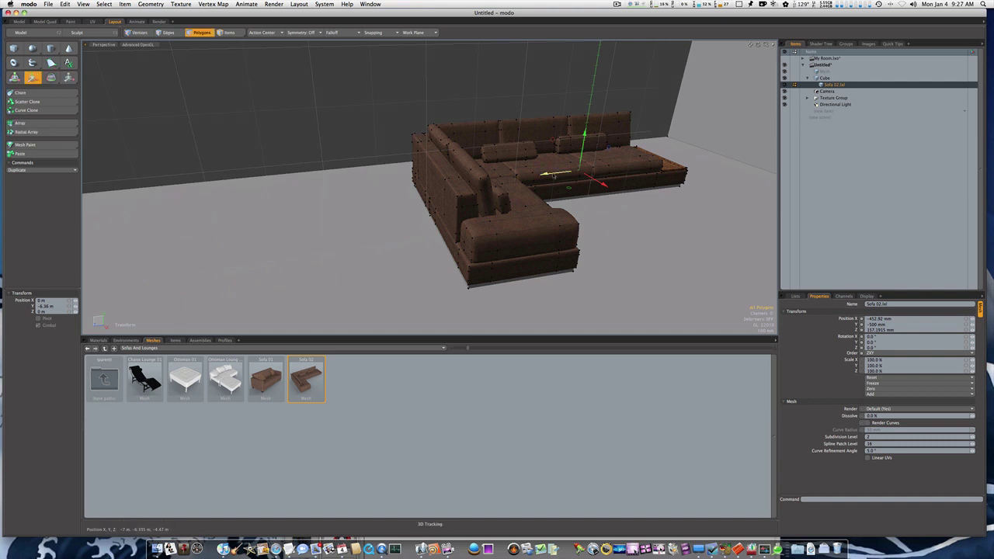
{"action": "left_click_drag", "start_coordinate": [548, 173], "coordinate": [404, 158]}
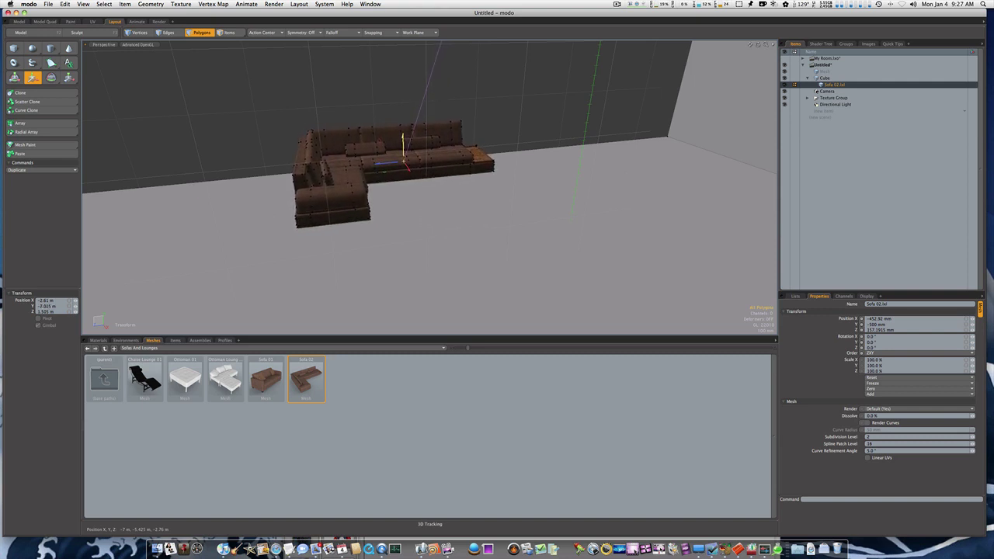
Scale the Cube room mesh down uniformly to bring its size closer to the sofa's.
{"action": "scroll", "coordinate": [489, 183], "scroll_direction": "down", "scroll_amount": 3}
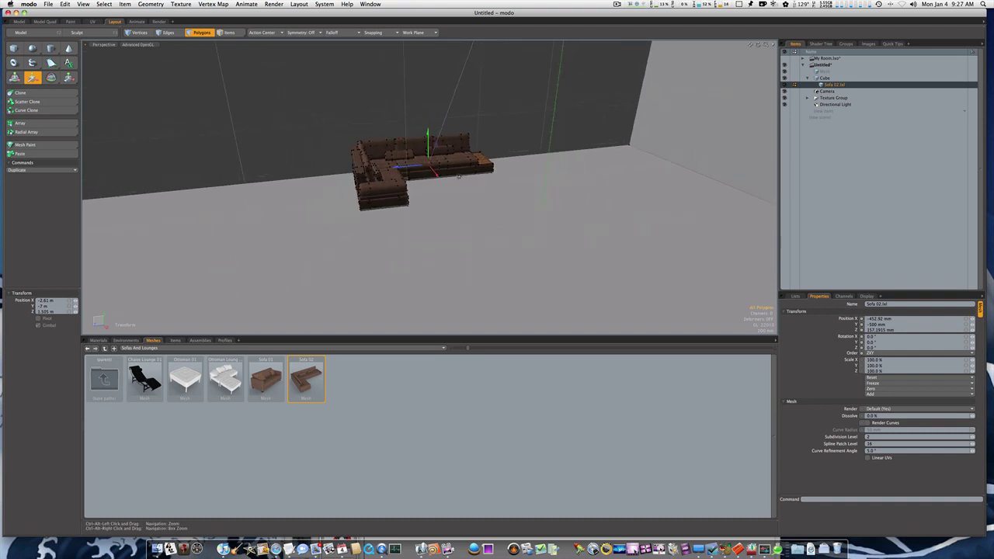
{"action": "left_click_drag", "start_coordinate": [496, 183], "coordinate": [447, 155], "text": "alt"}
{"action": "left_click_drag", "start_coordinate": [484, 184], "coordinate": [401, 202], "text": "alt"}
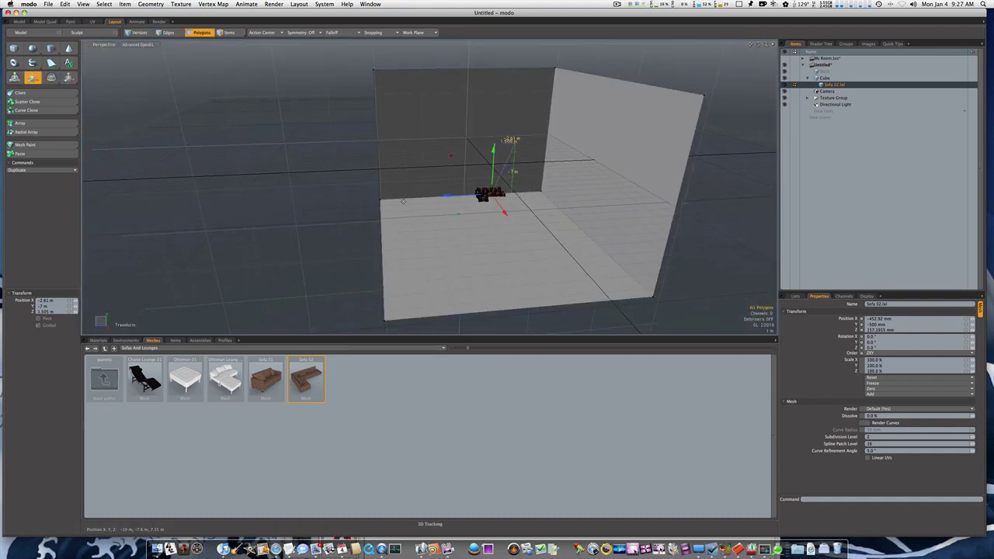
{"action": "key", "text": "space"}
{"action": "left_click", "coordinate": [822, 77]}
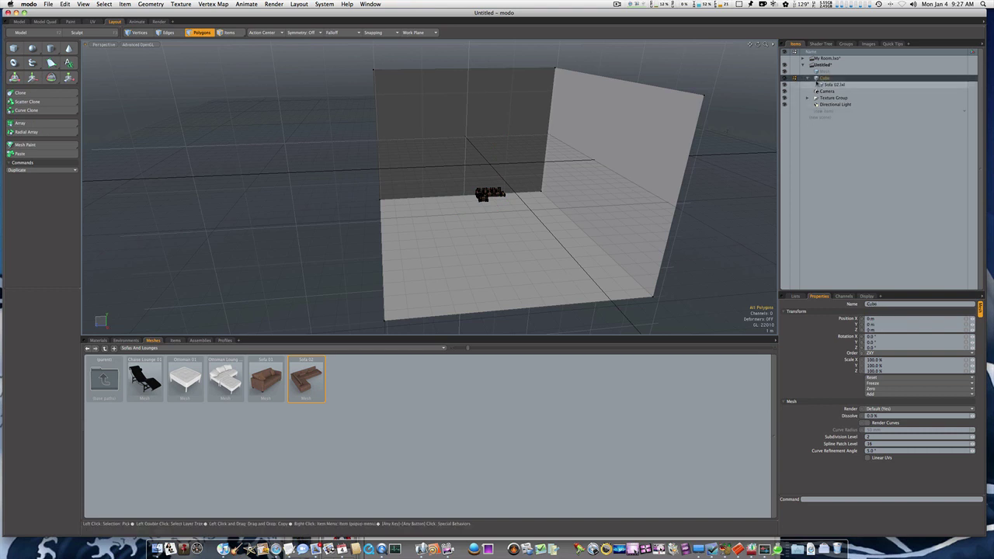
{"action": "key", "text": "y"}
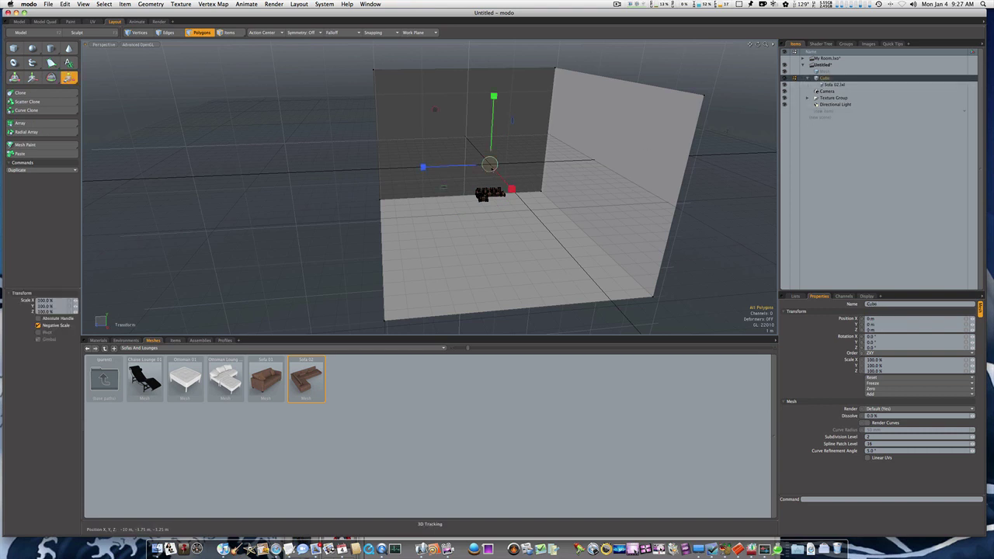
{"action": "left_click_drag", "start_coordinate": [491, 166], "coordinate": [530, 170]}
Move the Cube room mesh about -4.15 m in X and -2.8 m in Y so the sofa stands on its floor.
{"action": "key", "text": "w"}
{"action": "key", "text": "3"}
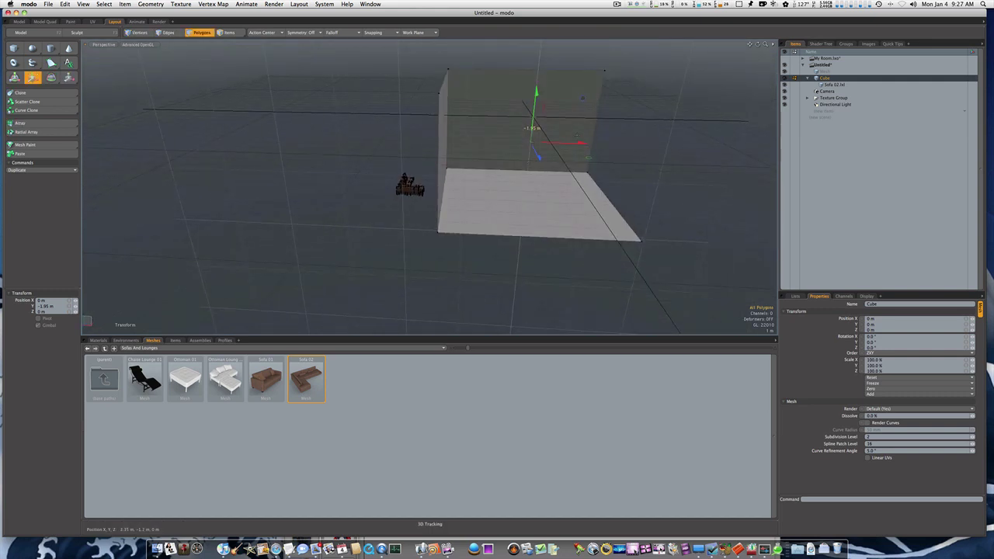
{"action": "left_click_drag", "start_coordinate": [576, 143], "coordinate": [398, 202]}
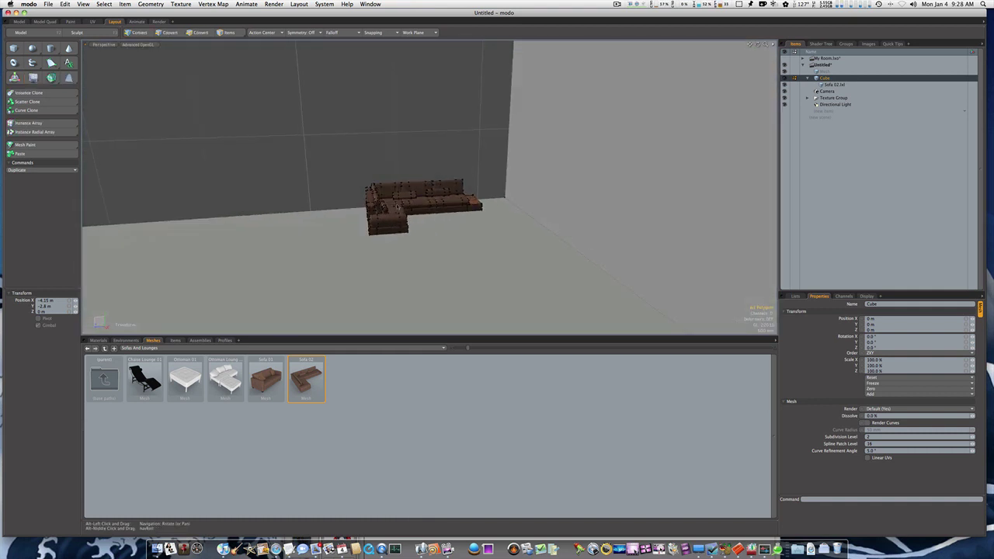
{"action": "key", "text": "3"}
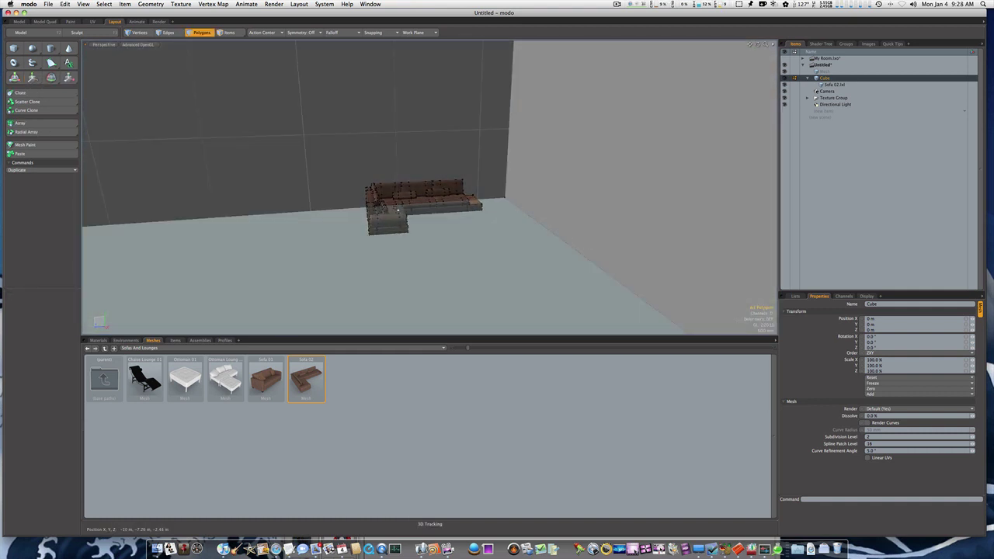
Move the Sofa 02 mesh about 2.69 m along Z, away from the side wall.
{"action": "left_click", "coordinate": [834, 83]}
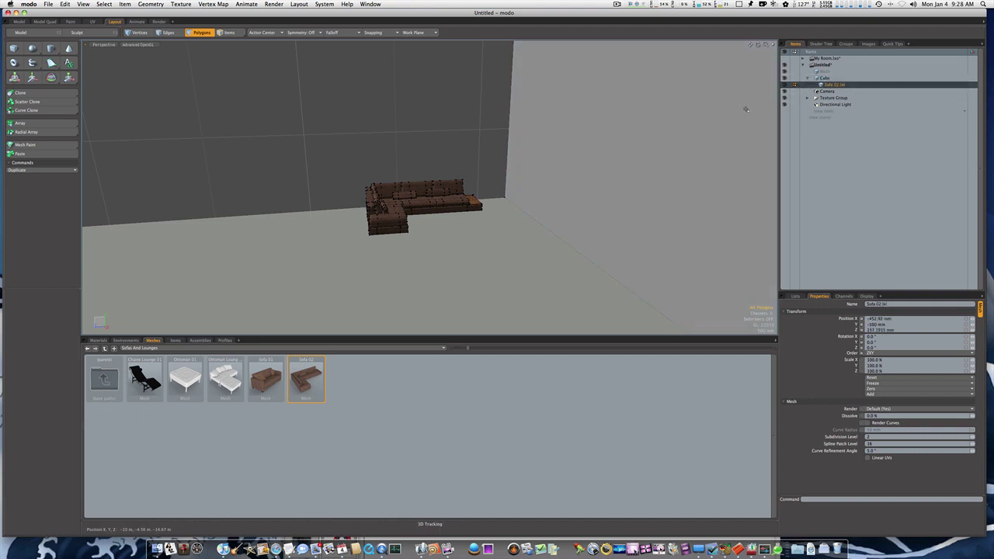
{"action": "key", "text": "w"}
{"action": "left_click_drag", "start_coordinate": [402, 277], "coordinate": [406, 222]}
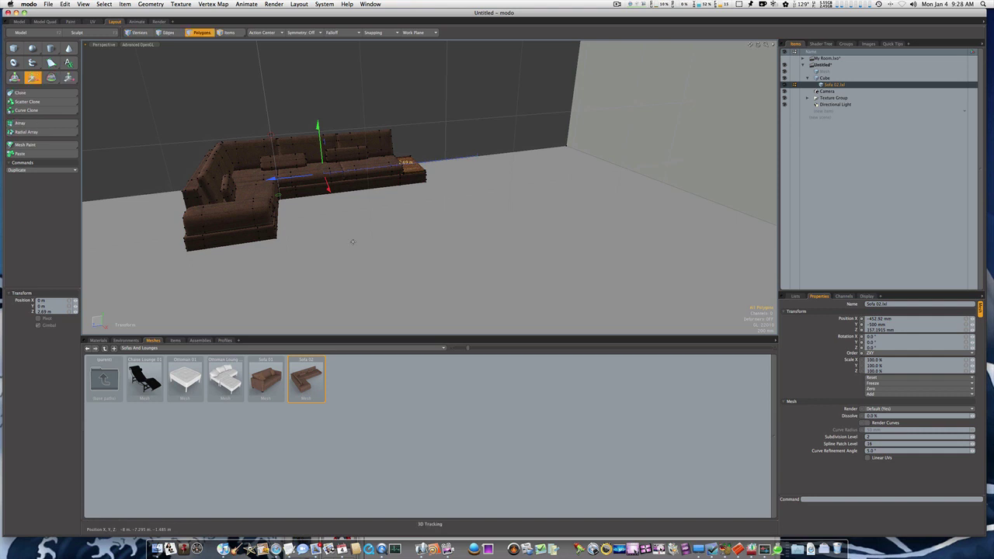
Browse to the furniture Tables presets and place Table Coffee 01 on the room's floor polygon in front of the sofa.
{"action": "double_click", "coordinate": [104, 379]}
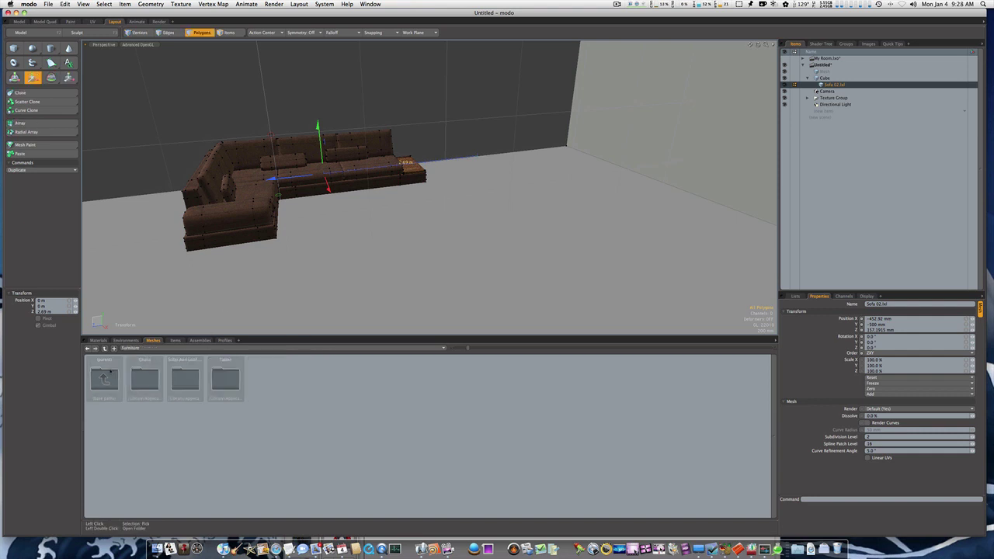
{"action": "double_click", "coordinate": [222, 380]}
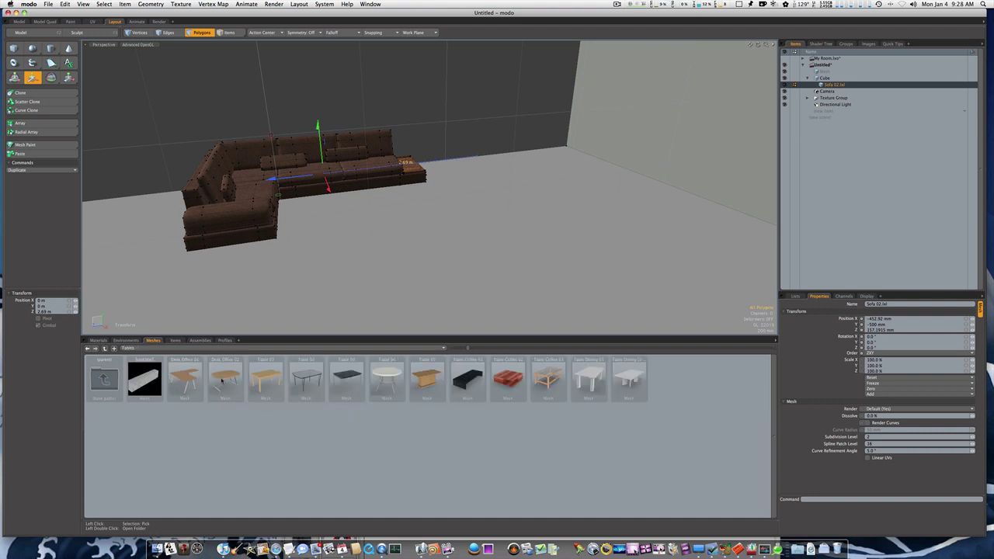
{"action": "left_click", "coordinate": [834, 77]}
{"action": "key", "text": "space"}
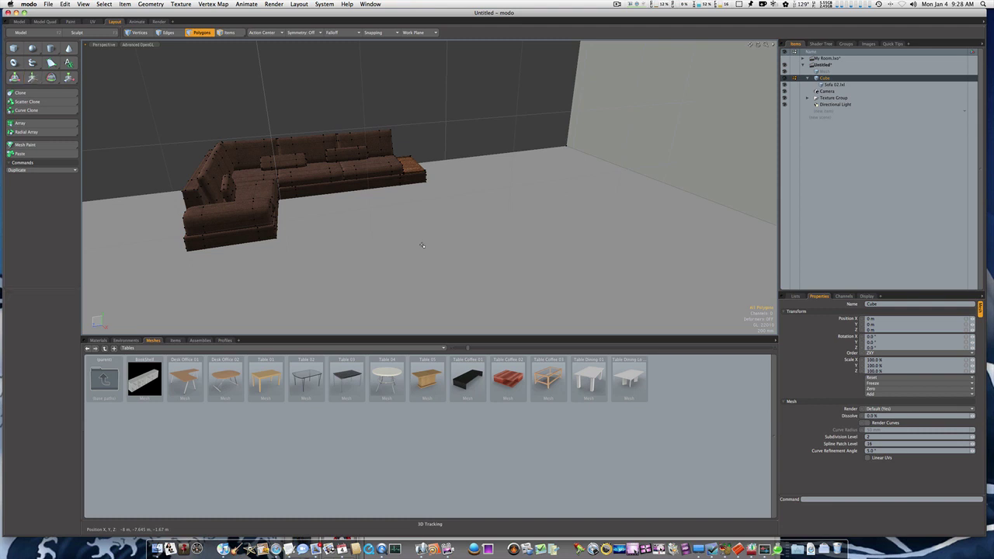
{"action": "left_click", "coordinate": [421, 244]}
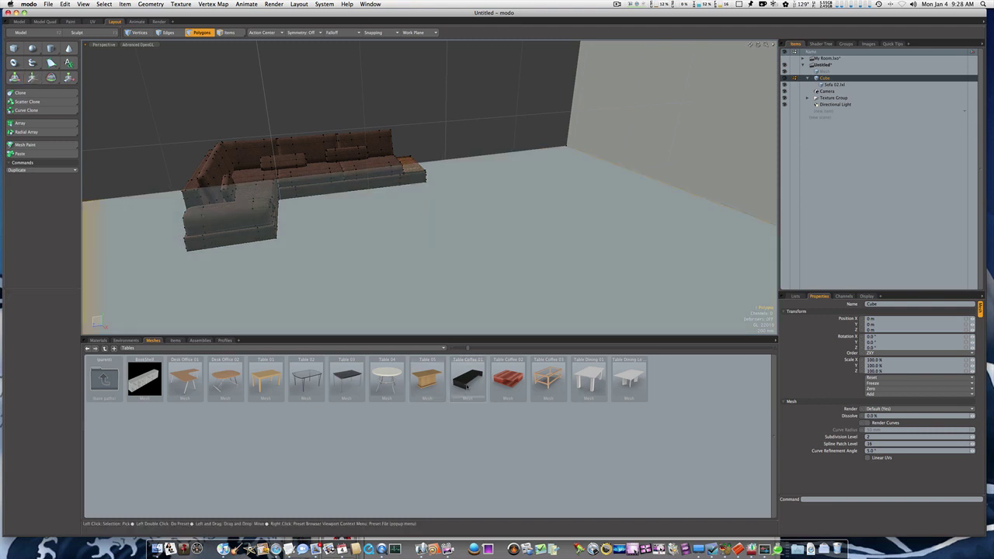
{"action": "left_click_drag", "start_coordinate": [467, 376], "coordinate": [306, 232]}
Move the coffee table in front of the sofa and rotate it about 1.2° around Y.
{"action": "key", "text": "e"}
{"action": "key", "text": "w"}
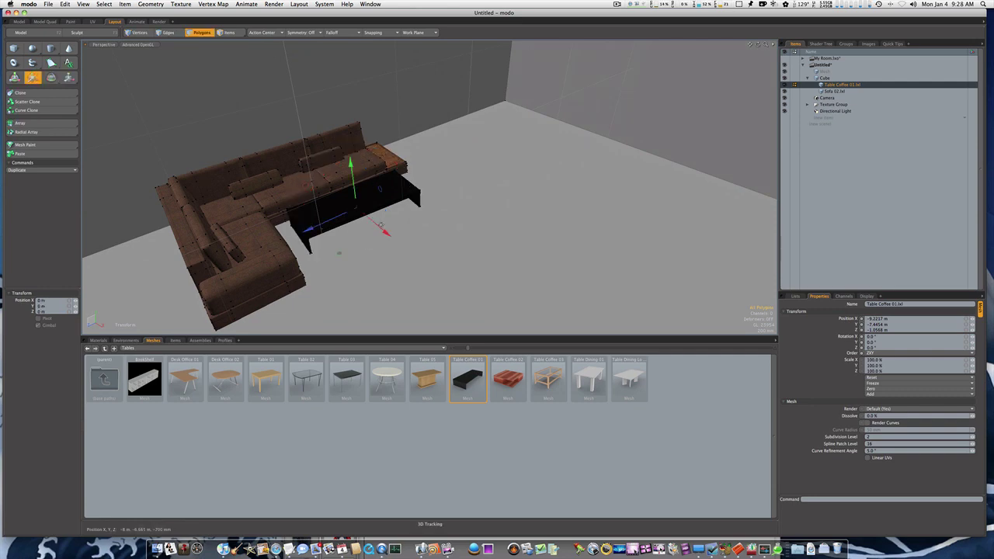
{"action": "mouse_move", "coordinate": [386, 232]}
{"action": "left_mouse_down"}
{"action": "mouse_move", "coordinate": [402, 239]}
{"action": "mouse_move", "coordinate": [383, 200]}
{"action": "mouse_move", "coordinate": [373, 216]}
{"action": "mouse_move", "coordinate": [382, 249]}
{"action": "mouse_move", "coordinate": [372, 240]}
{"action": "left_mouse_up"}
{"action": "key", "text": "e"}
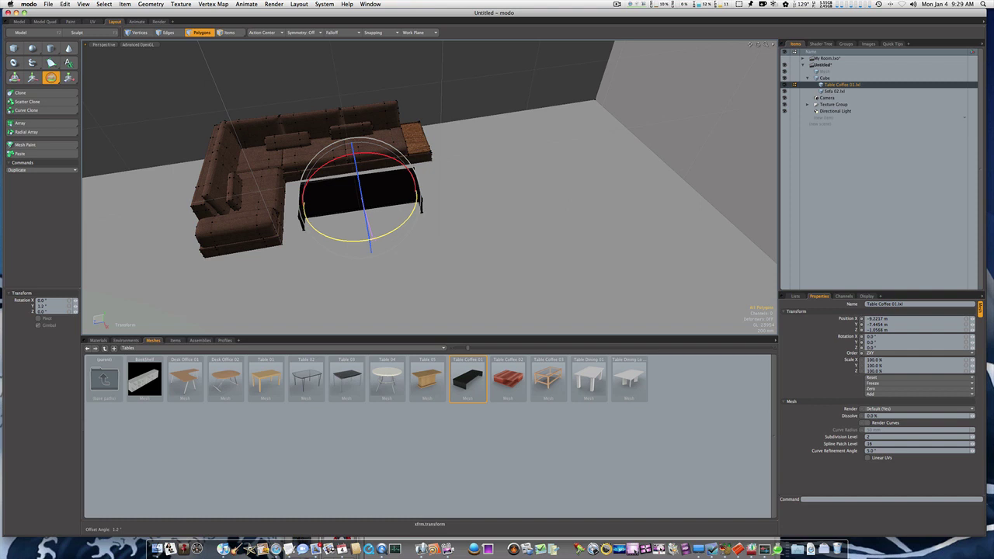
{"action": "key", "text": "space"}
Shift the coffee table slightly in negative Z, away from the sofa's projecting corner section.
{"action": "left_click_drag", "start_coordinate": [377, 238], "coordinate": [402, 221], "text": "alt"}
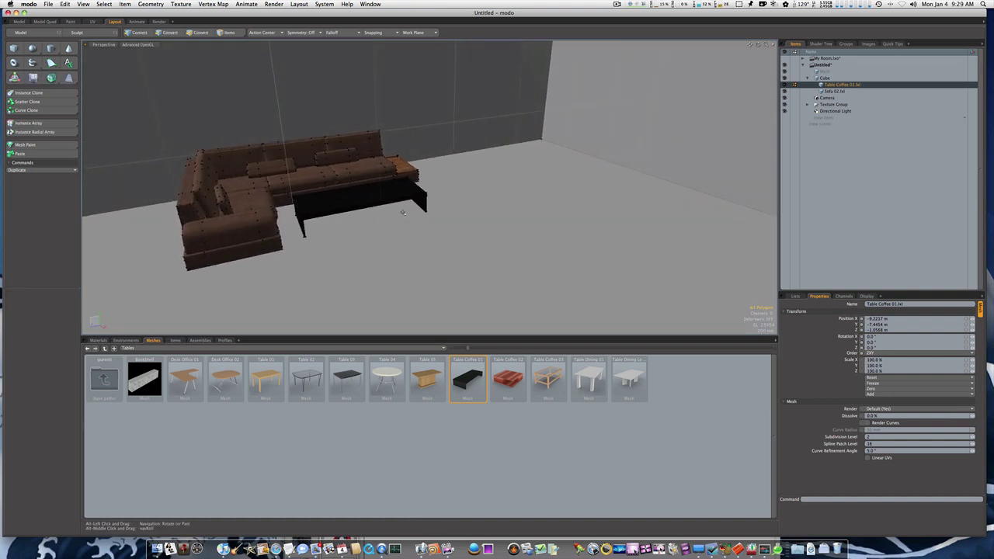
{"action": "key", "text": "e"}
{"action": "key", "text": "w"}
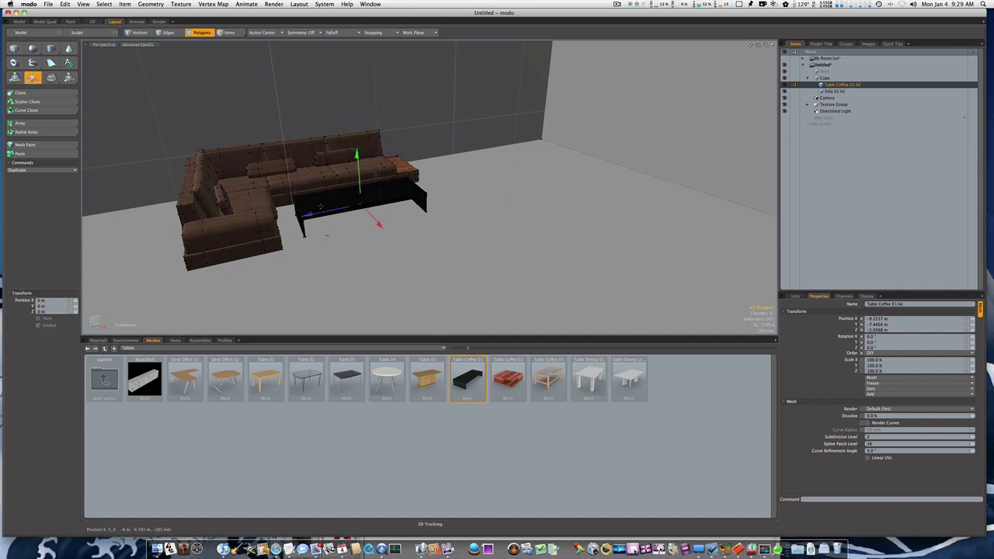
{"action": "left_click_drag", "start_coordinate": [360, 204], "coordinate": [370, 201]}
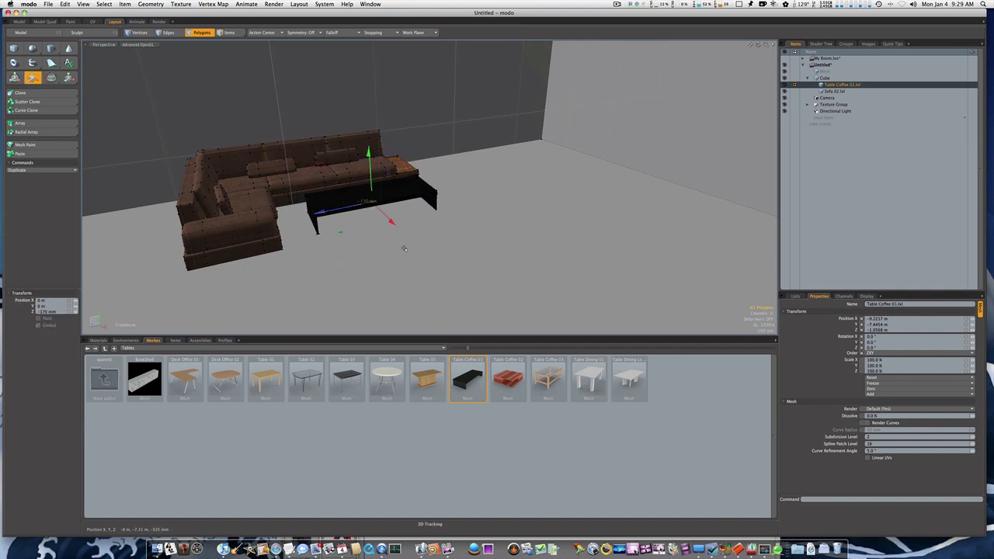
{"action": "key", "text": "space"}
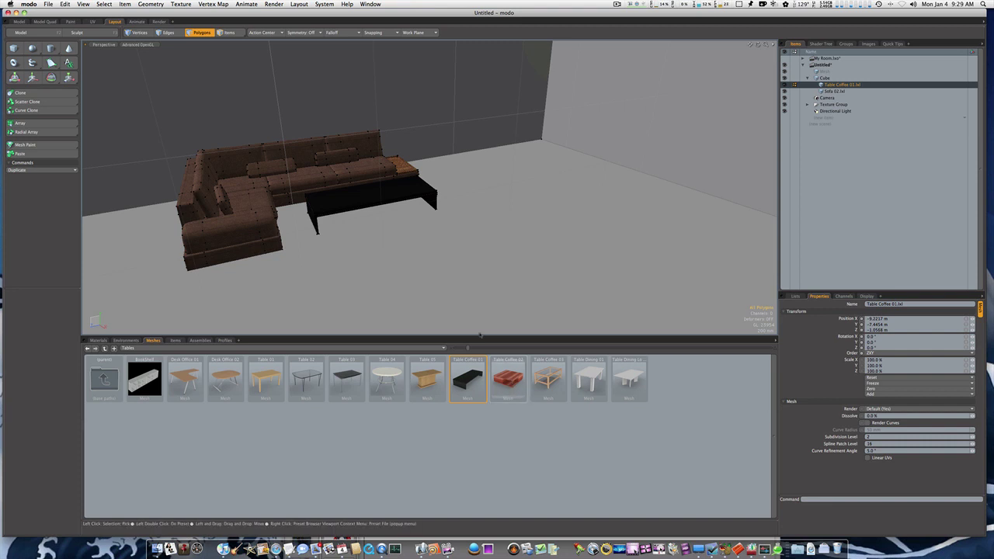
Browse the mesh presets to the Chairs folder.
{"action": "left_click_drag", "start_coordinate": [472, 275], "coordinate": [455, 267], "text": "alt"}
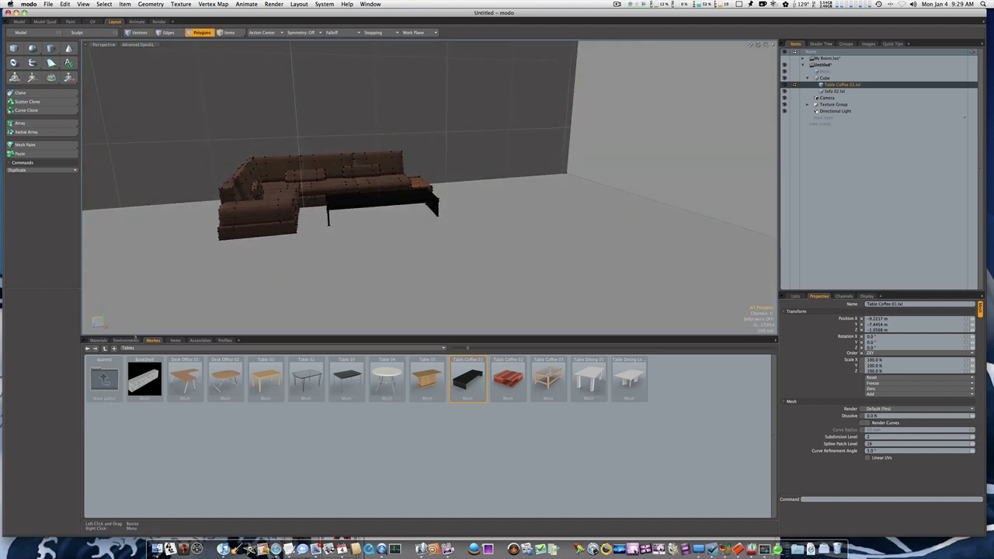
{"action": "left_click", "coordinate": [141, 349]}
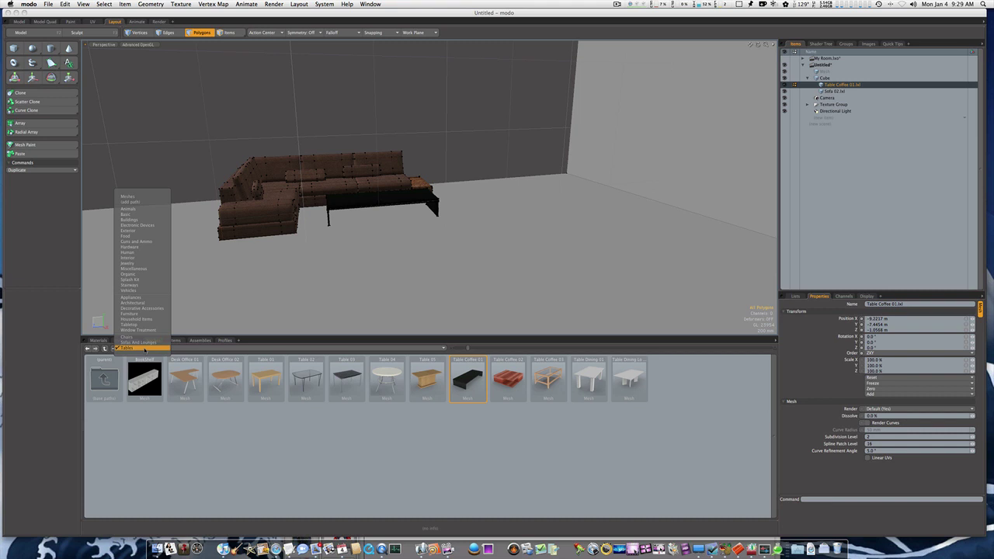
{"action": "left_click", "coordinate": [129, 337]}
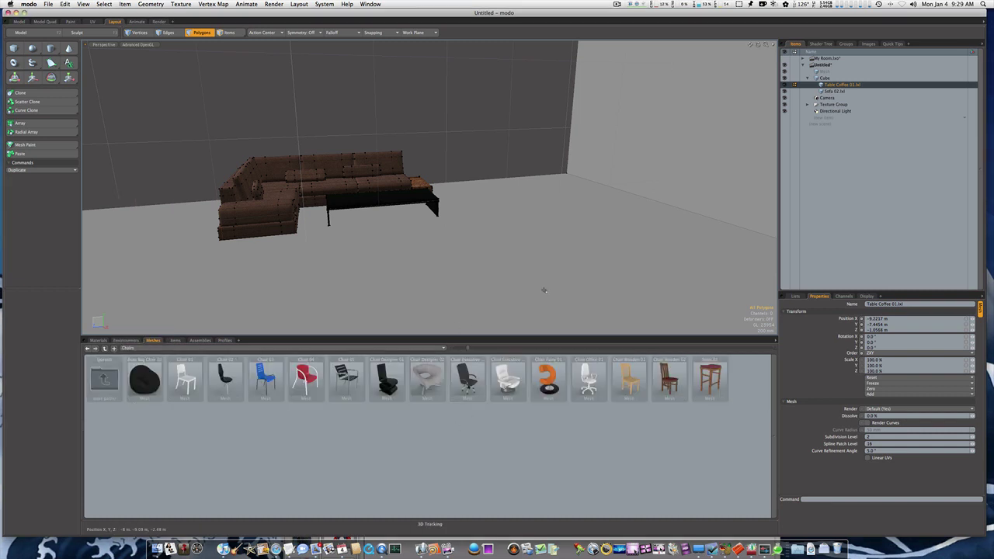
Select the Cube room's floor polygon and place the Chair Designer 02 mesh preset on it beside the sofa.
{"action": "left_click", "coordinate": [852, 84]}
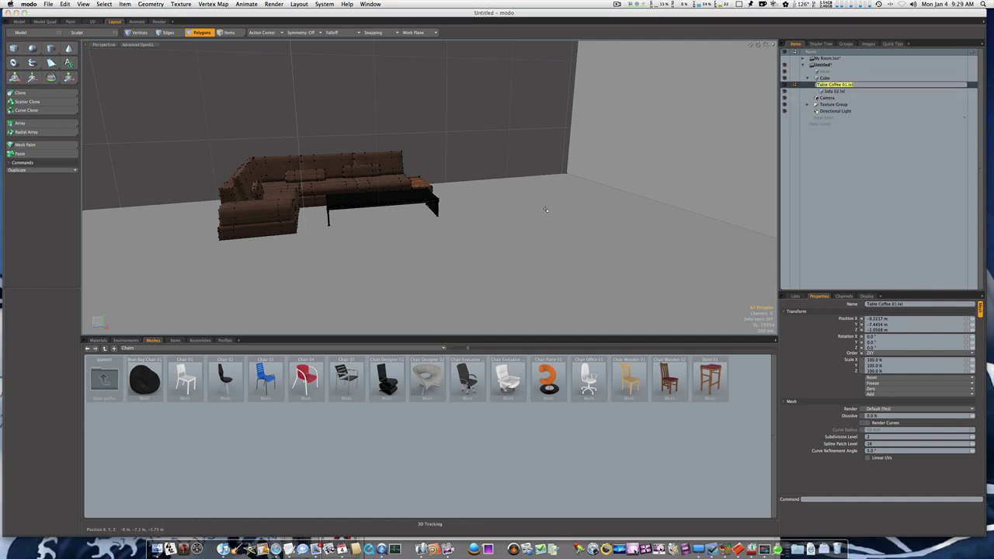
{"action": "left_click", "coordinate": [845, 97]}
{"action": "left_click", "coordinate": [828, 79]}
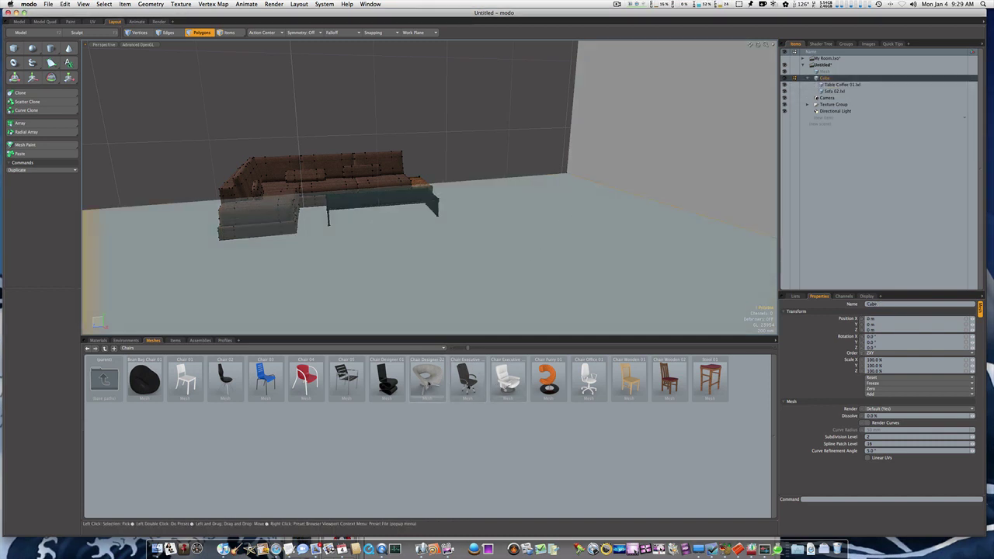
{"action": "left_click_drag", "start_coordinate": [431, 381], "coordinate": [471, 200]}
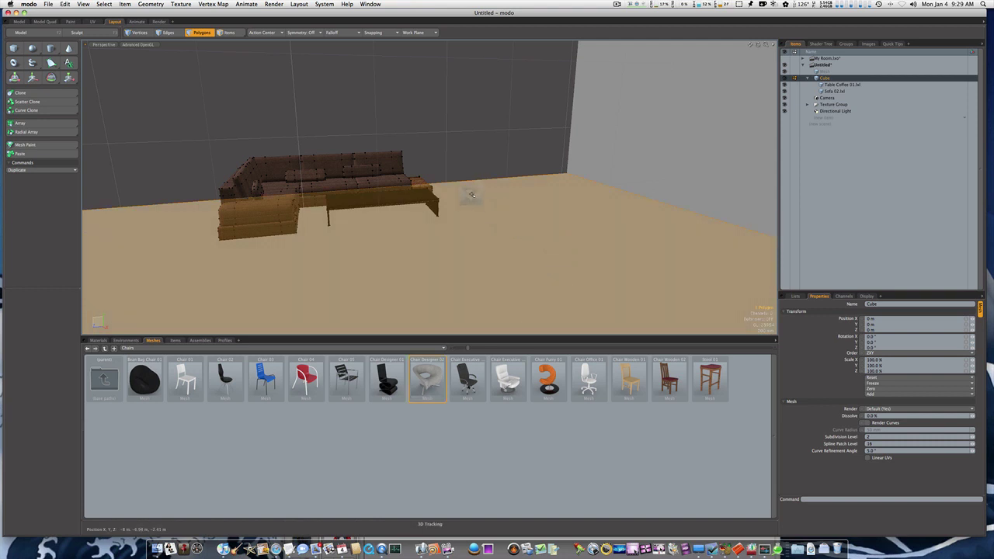
{"action": "left_click_drag", "start_coordinate": [498, 238], "coordinate": [498, 237]}
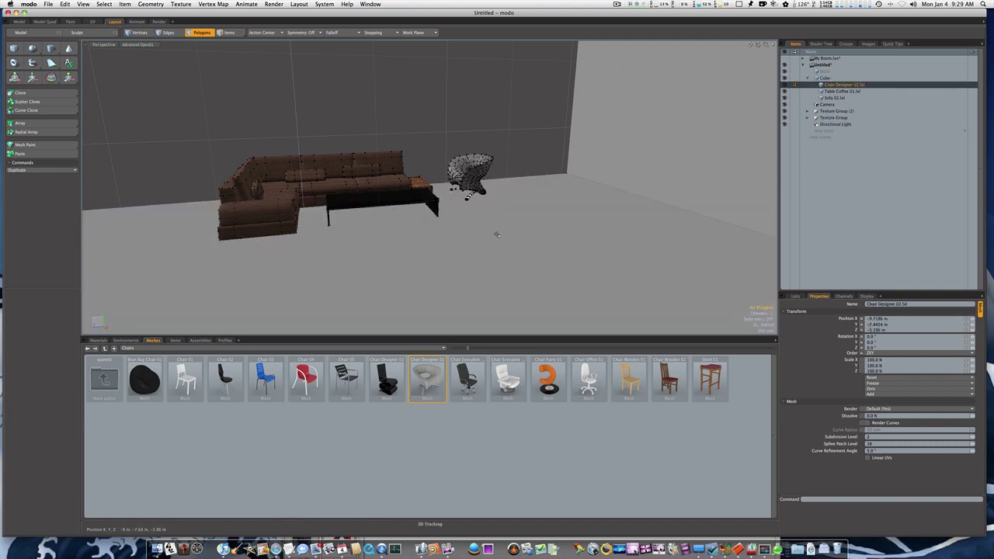
Move the designer chair on the floor beside the sofa and rotate it so its seat faces into the room.
{"action": "key", "text": "w"}
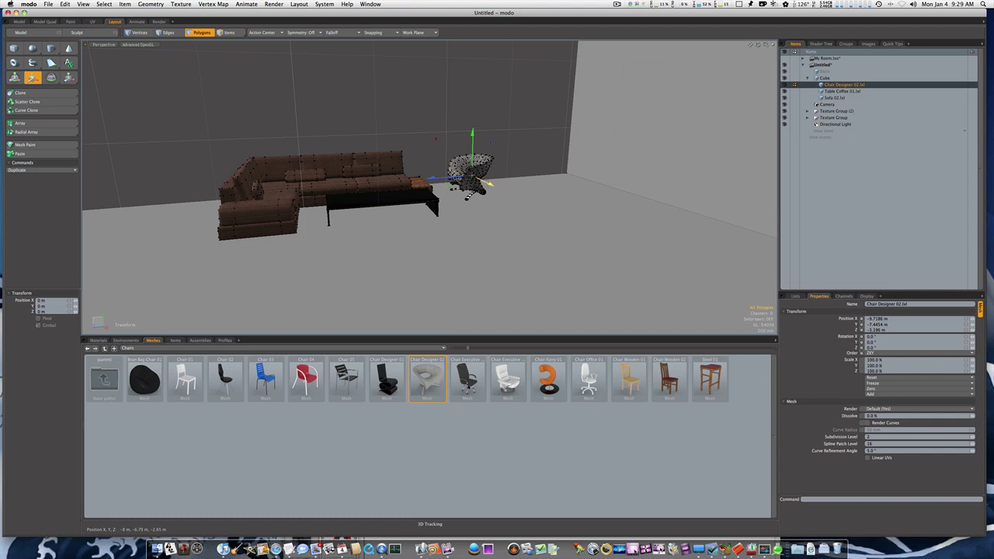
{"action": "left_click_drag", "start_coordinate": [489, 184], "coordinate": [516, 206]}
{"action": "left_click_drag", "start_coordinate": [446, 187], "coordinate": [490, 214]}
{"action": "key", "text": "e"}
{"action": "key", "text": "space"}
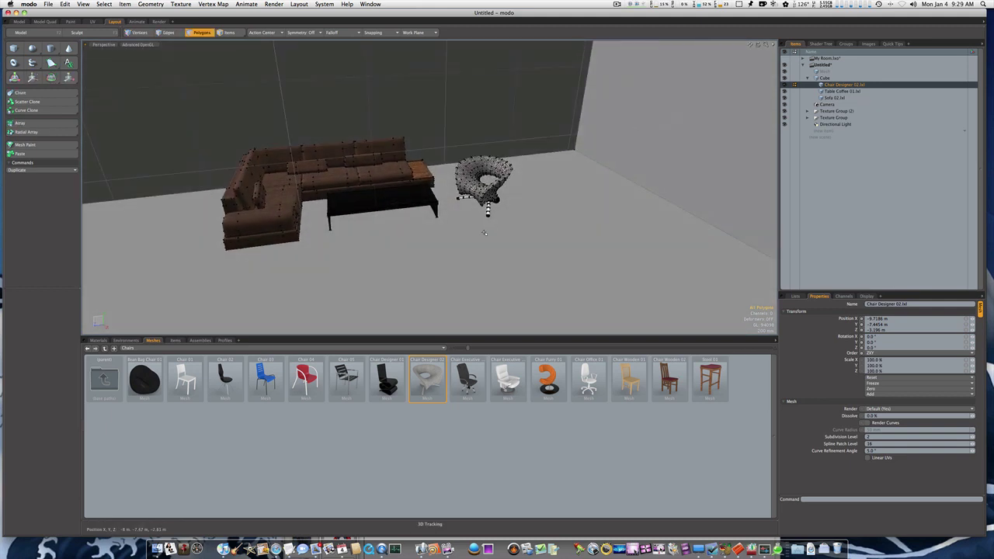
Place the Ottoman 01 preset from Sofas And Lounges on the Cube's floor near the side wall and shift it 200 mm in Z.
{"action": "left_click", "coordinate": [127, 348]}
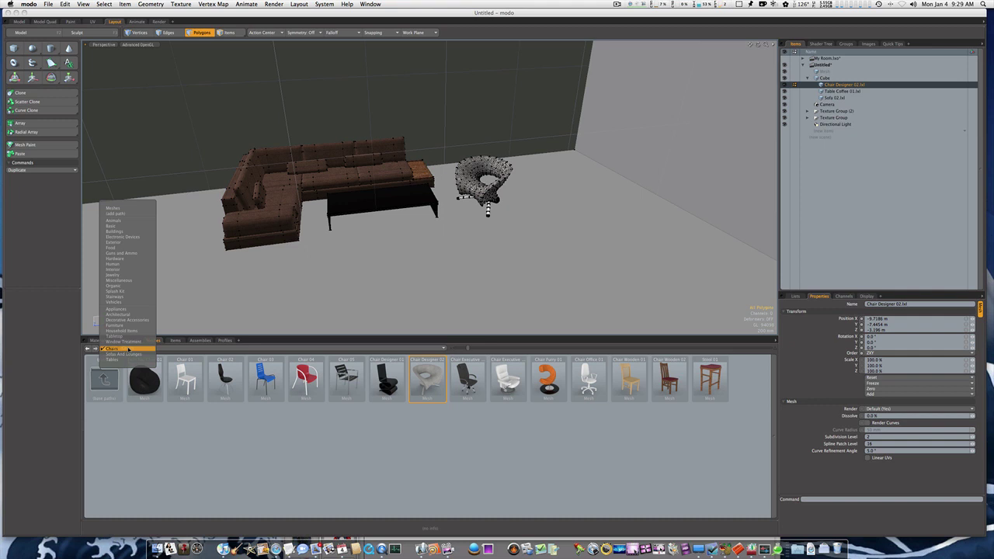
{"action": "left_click", "coordinate": [124, 354]}
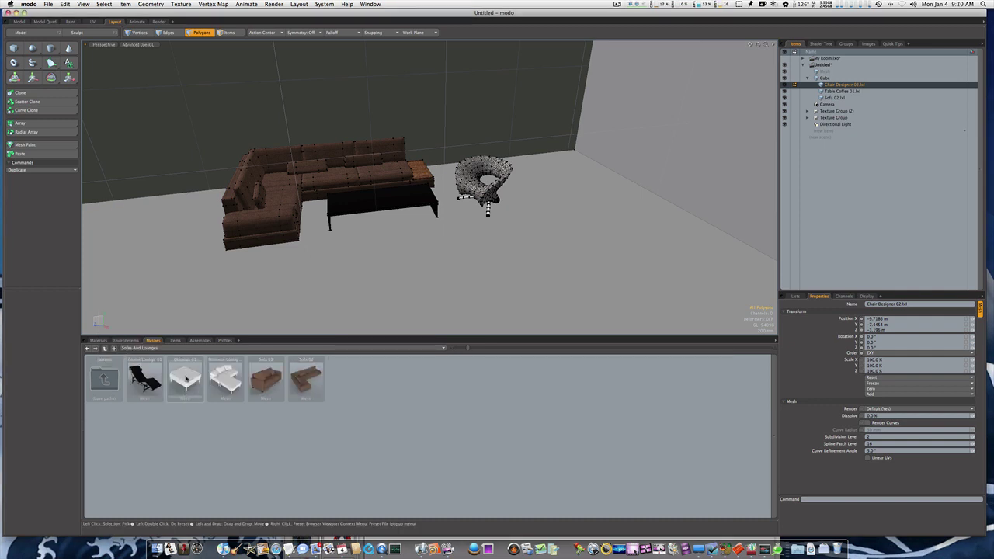
{"action": "left_click", "coordinate": [826, 78]}
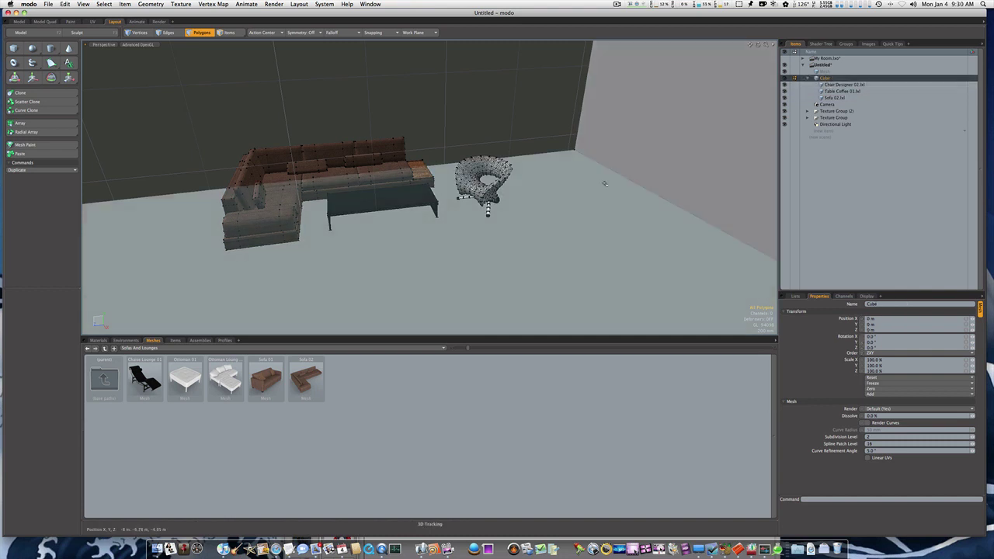
{"action": "left_click_drag", "start_coordinate": [183, 379], "coordinate": [675, 222]}
{"action": "key", "text": "w"}
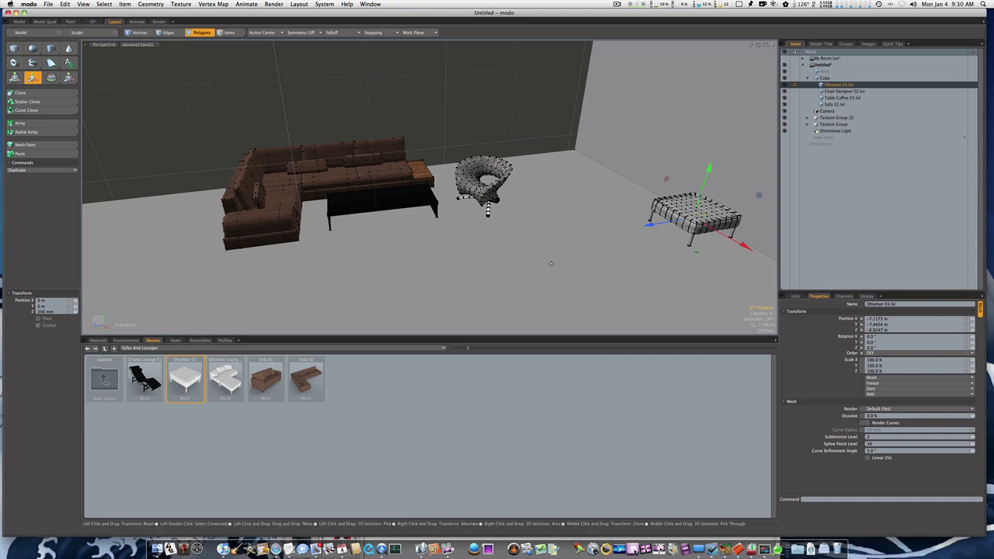
{"action": "key", "text": "space"}
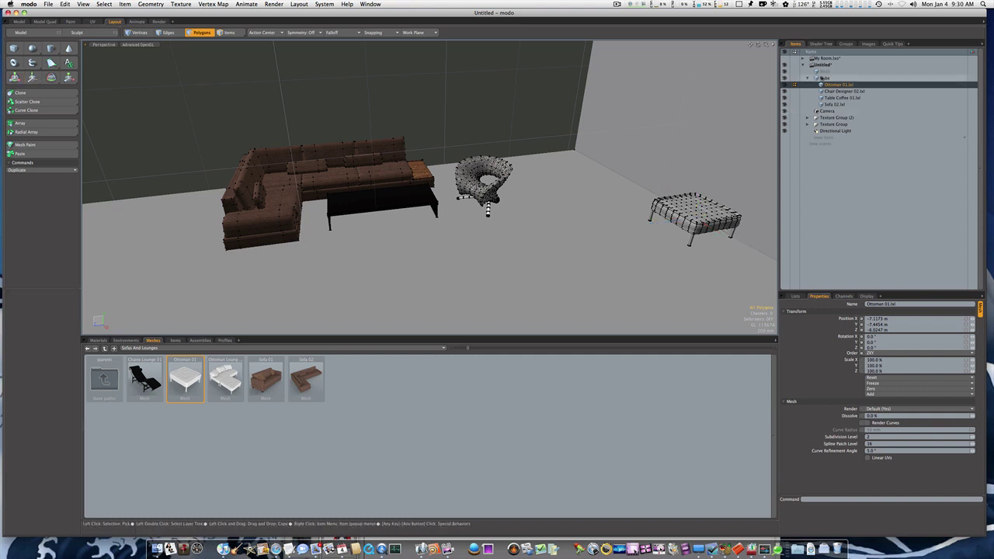
Place a second Ottoman 01 on the Cube's floor and nudge it in Z and X to line up with the first ottoman.
{"action": "left_click", "coordinate": [560, 216]}
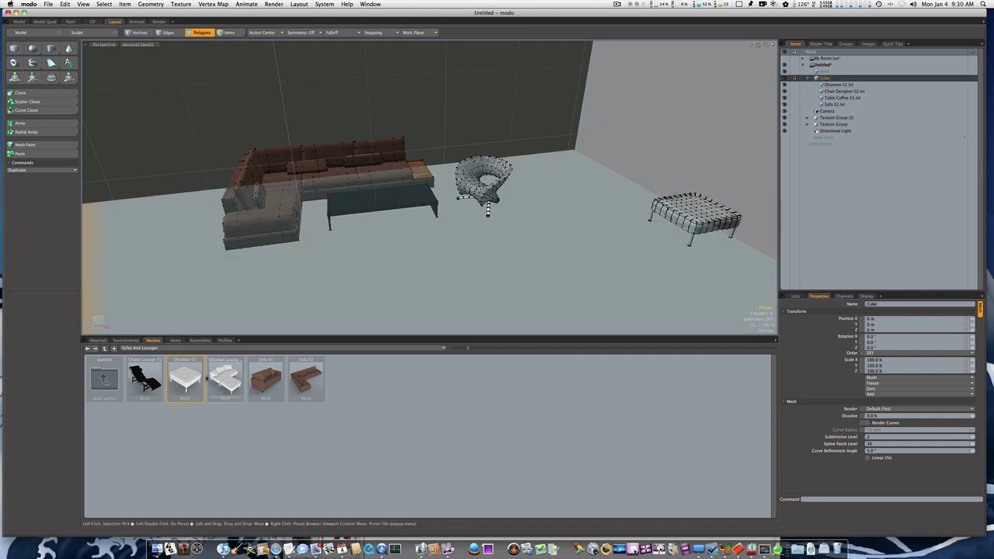
{"action": "left_click_drag", "start_coordinate": [170, 378], "coordinate": [741, 255]}
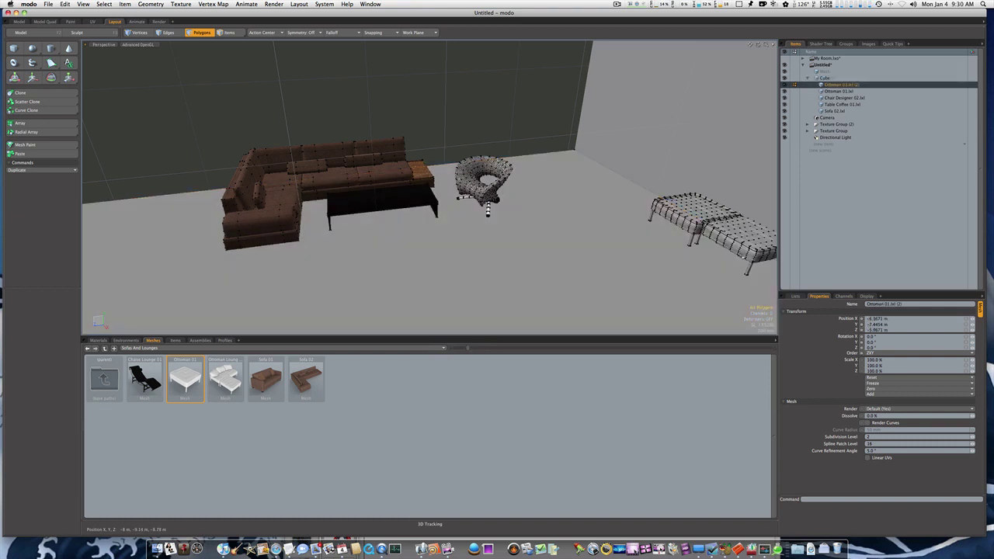
{"action": "key", "text": "w"}
{"action": "left_click_drag", "start_coordinate": [701, 250], "coordinate": [691, 253]}
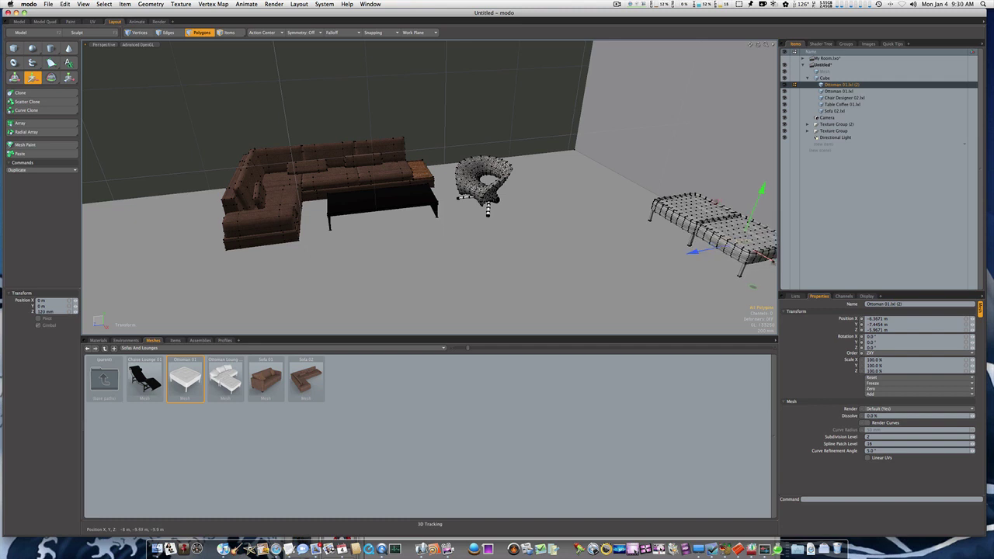
{"action": "left_click_drag", "start_coordinate": [774, 262], "coordinate": [780, 266]}
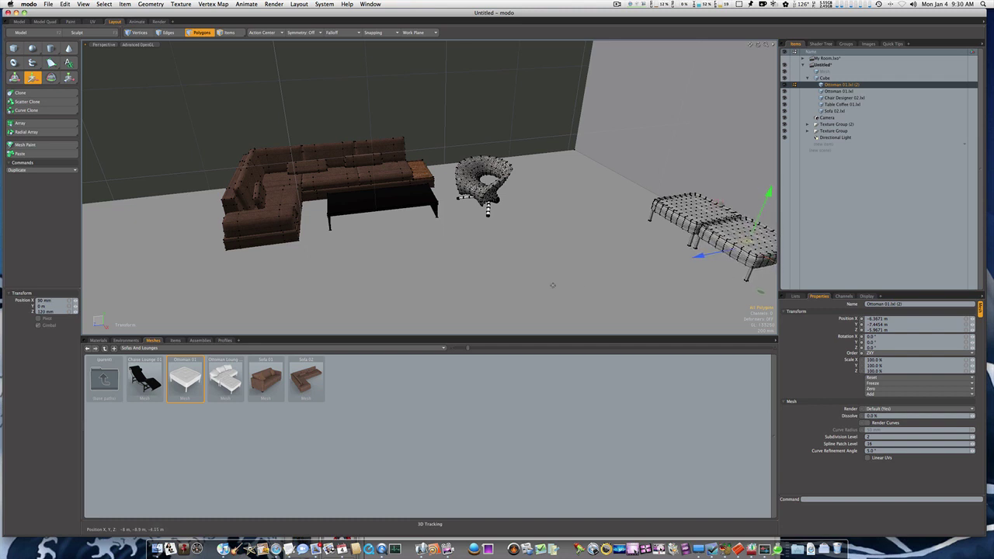
{"action": "key", "text": "space"}
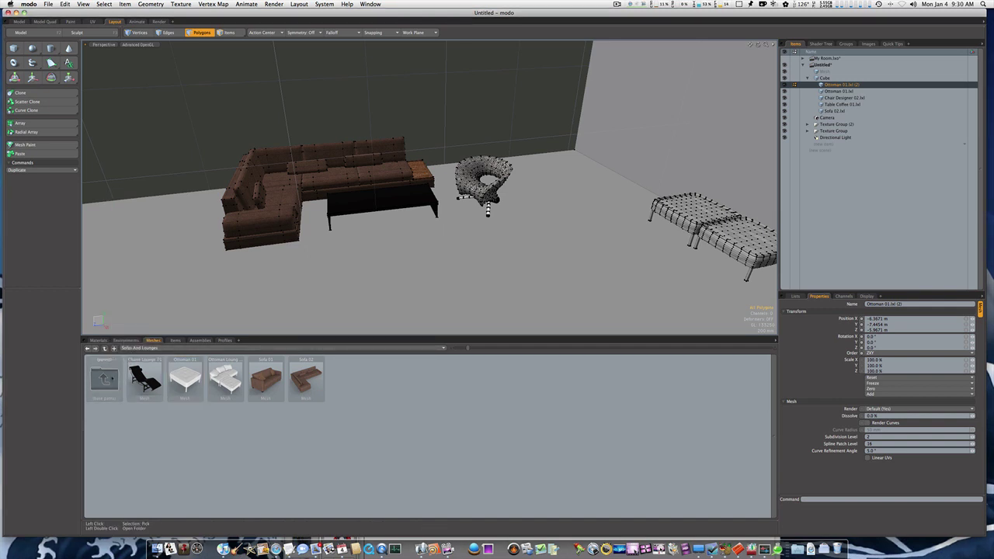
Browse the mesh presets to Decorative Accessories and place Vase 01 on the Cube's floor in the room corner.
{"action": "double_click", "coordinate": [111, 379]}
{"action": "double_click", "coordinate": [111, 379]}
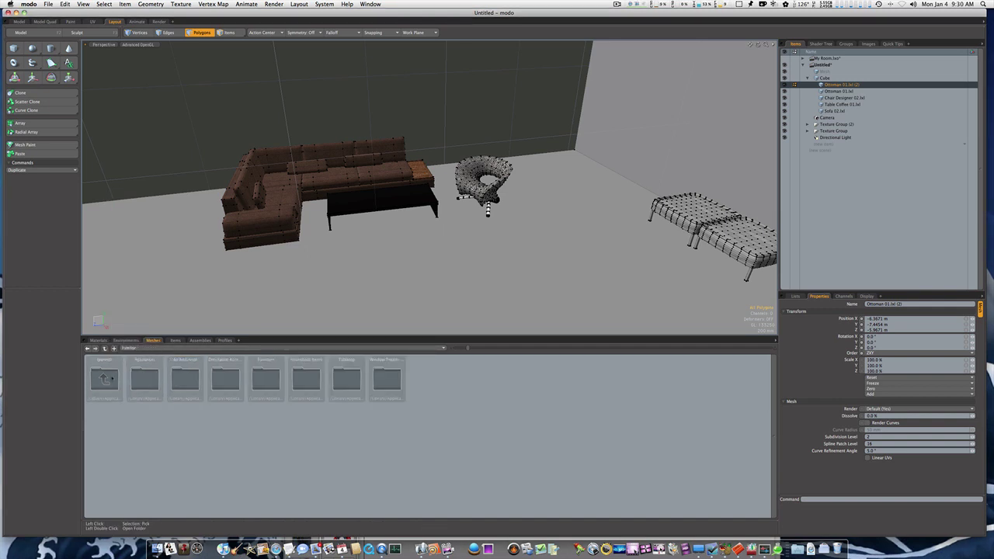
{"action": "double_click", "coordinate": [226, 378]}
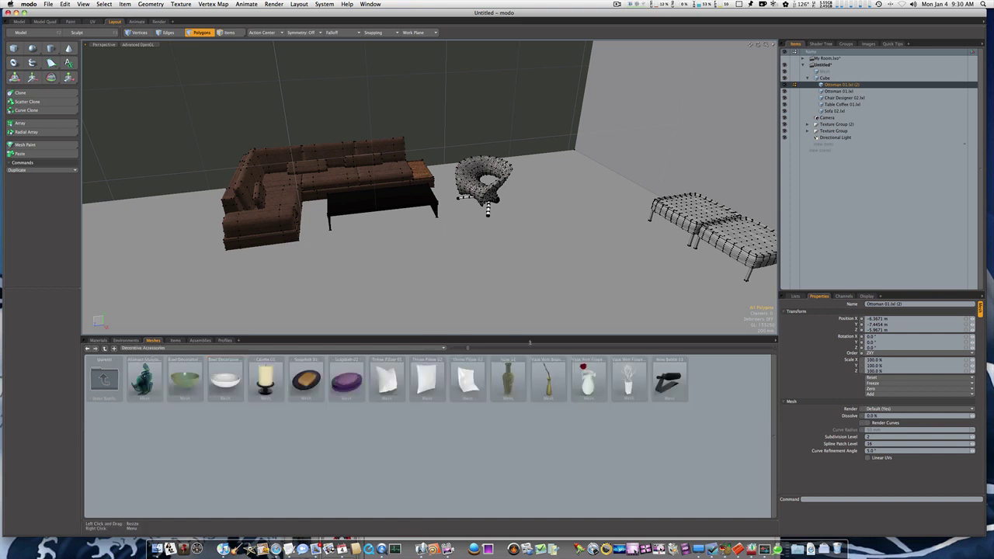
{"action": "left_click_drag", "start_coordinate": [499, 375], "coordinate": [548, 233]}
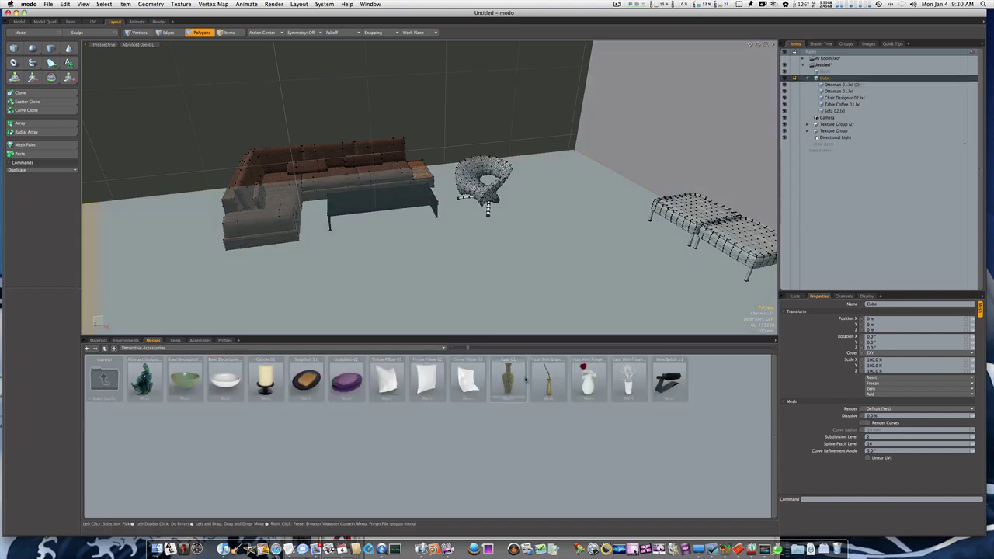
{"action": "left_click_drag", "start_coordinate": [523, 380], "coordinate": [575, 152]}
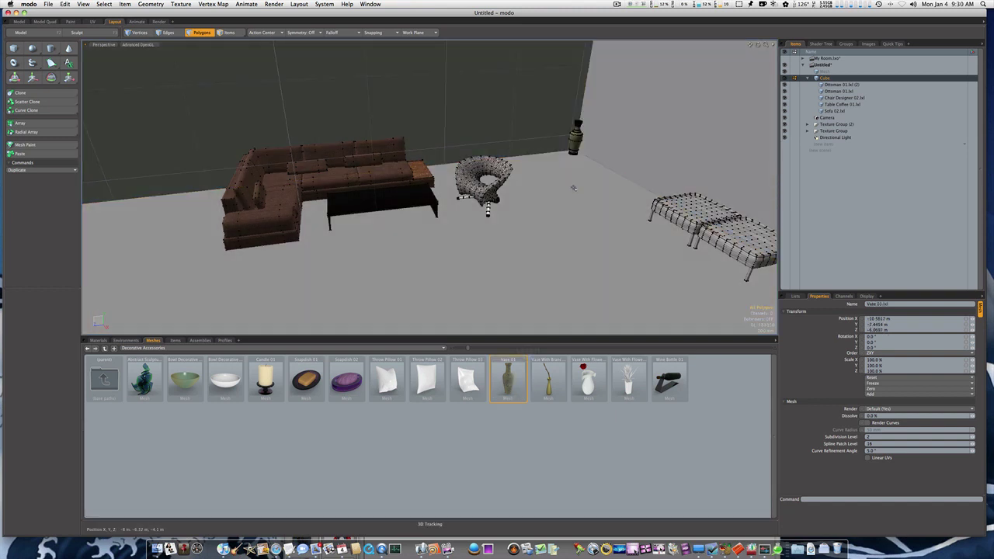
Scale up the corner vase, then raise it 340 mm in Y and shift it 70 mm in Z.
{"action": "key", "text": "r"}
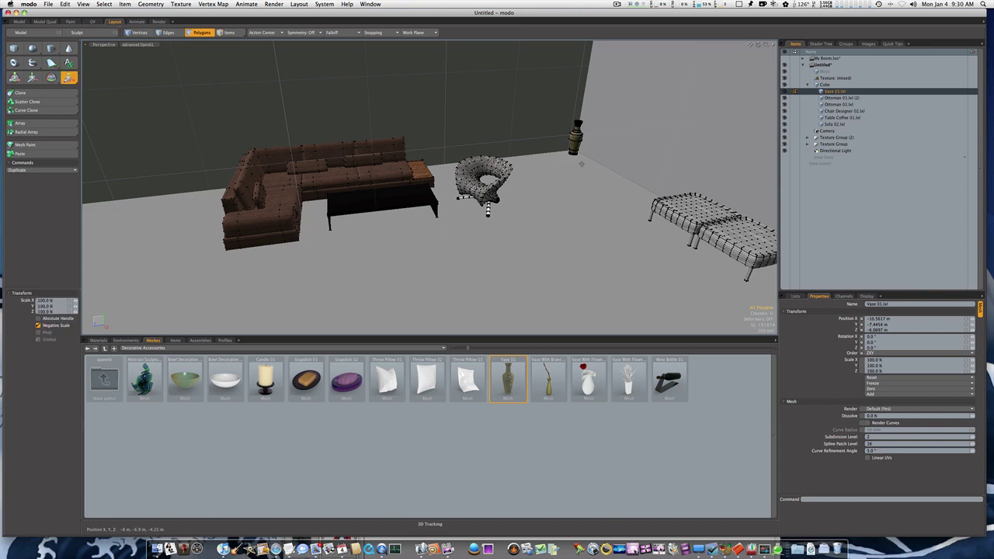
{"action": "left_click_drag", "start_coordinate": [618, 139], "coordinate": [636, 139]}
{"action": "key", "text": "w"}
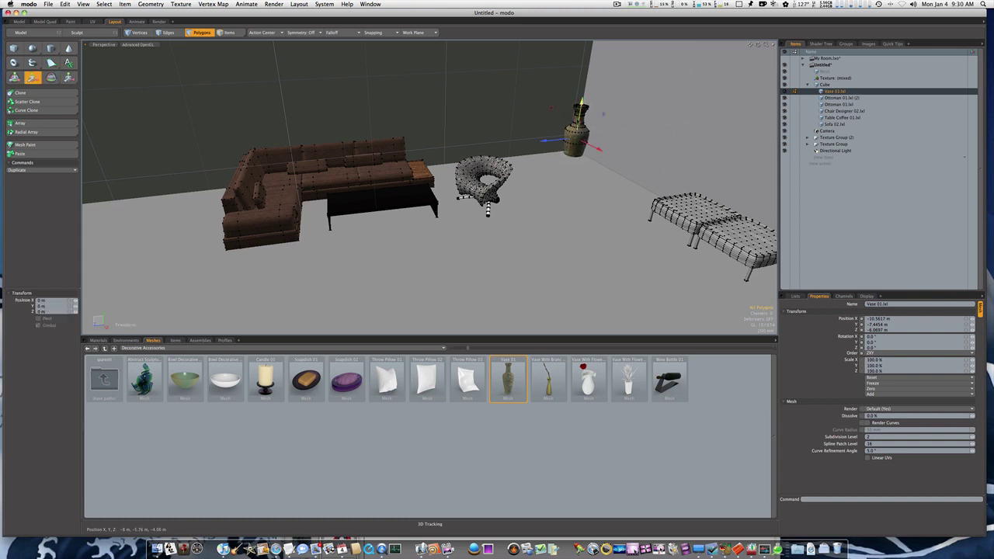
{"action": "left_click_drag", "start_coordinate": [582, 101], "coordinate": [585, 87]}
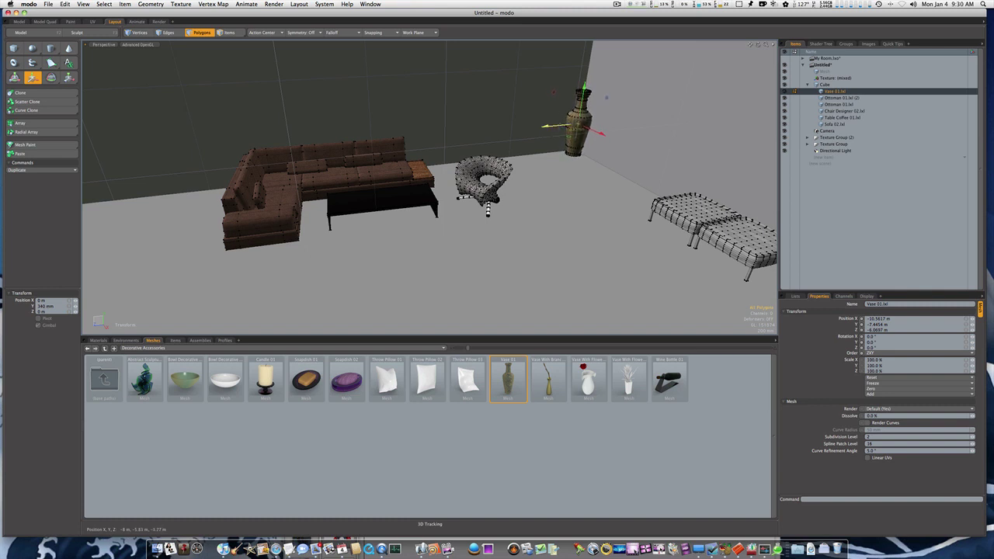
{"action": "left_click_drag", "start_coordinate": [546, 125], "coordinate": [543, 161]}
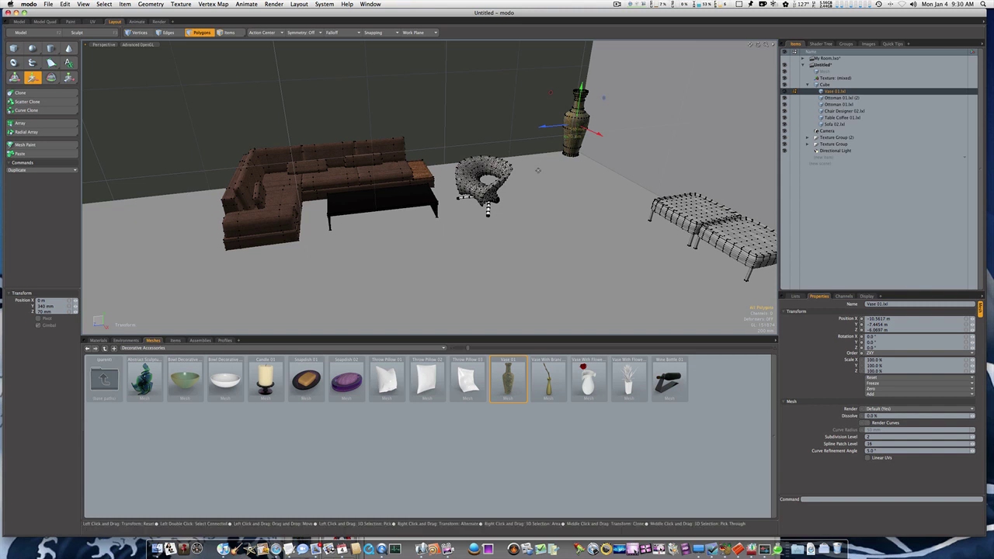
{"action": "key", "text": "space"}
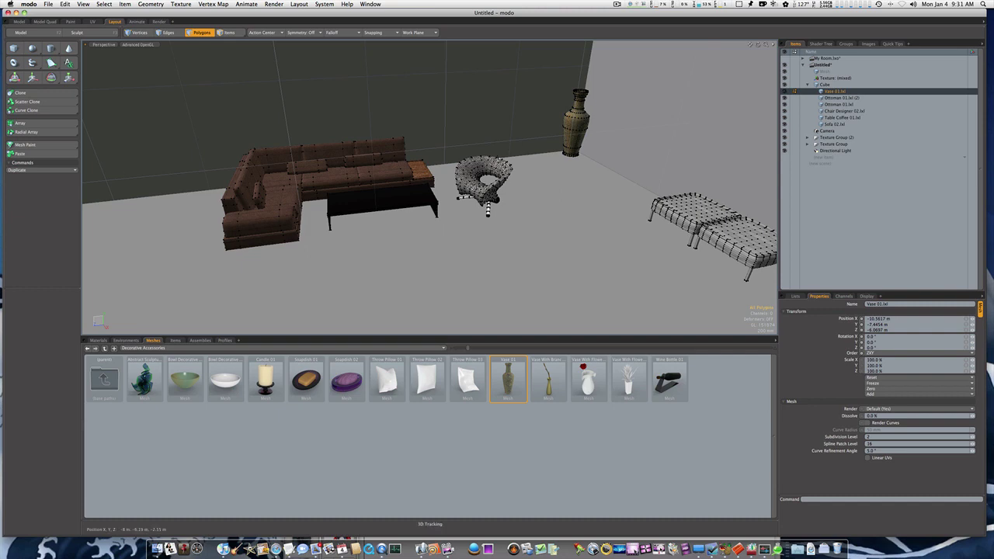
Browse the mesh presets to the Architectural Floor folder and place Rug 01 on the Cube's floor in front of the sofa.
{"action": "key", "text": "alt"}
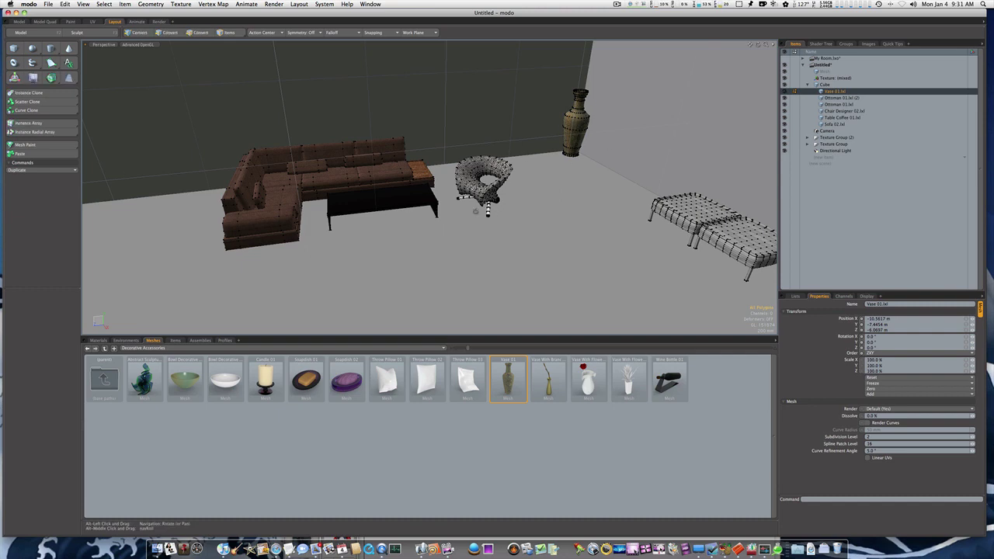
{"action": "left_click_drag", "start_coordinate": [436, 236], "coordinate": [429, 246], "text": "alt"}
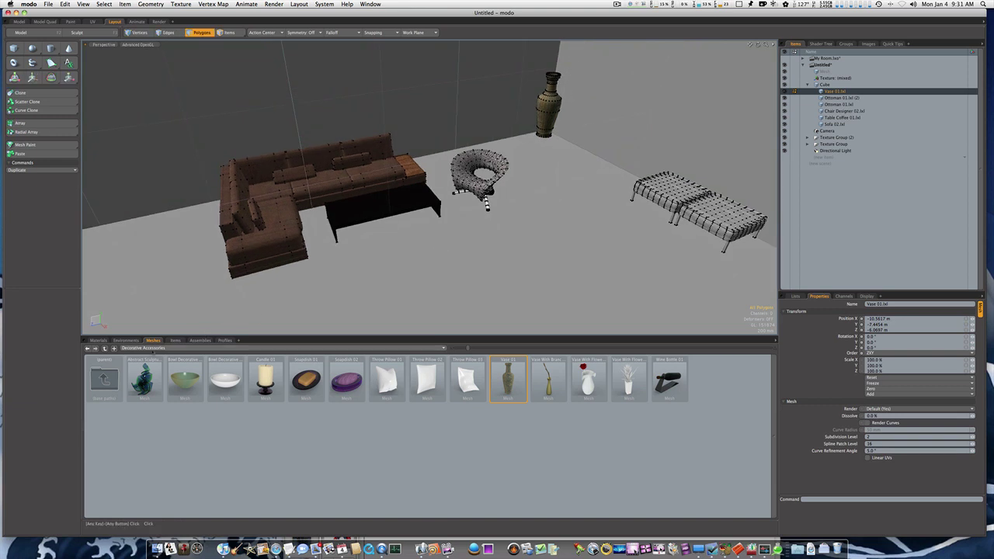
{"action": "left_click", "coordinate": [151, 351]}
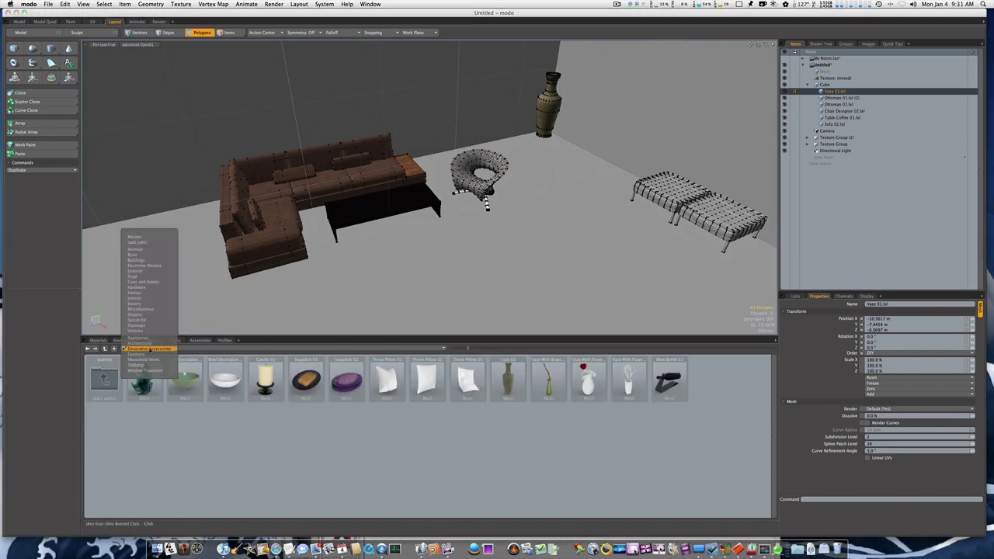
{"action": "left_click", "coordinate": [149, 343]}
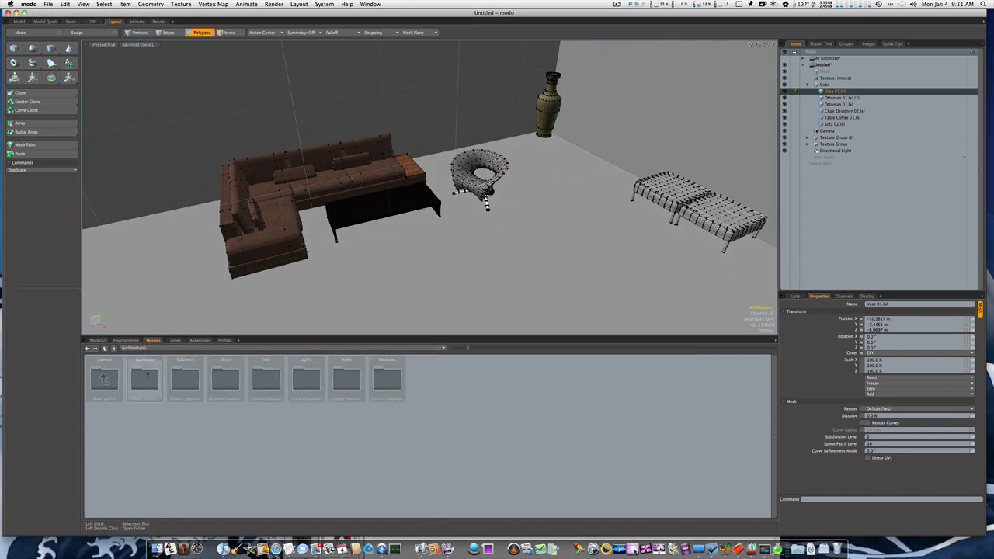
{"action": "double_click", "coordinate": [266, 379]}
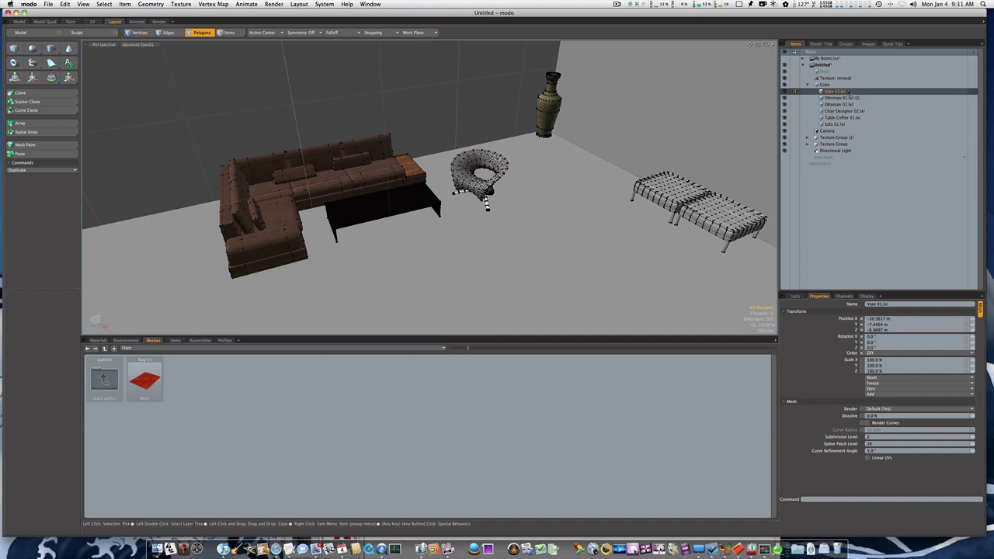
{"action": "left_click", "coordinate": [825, 84]}
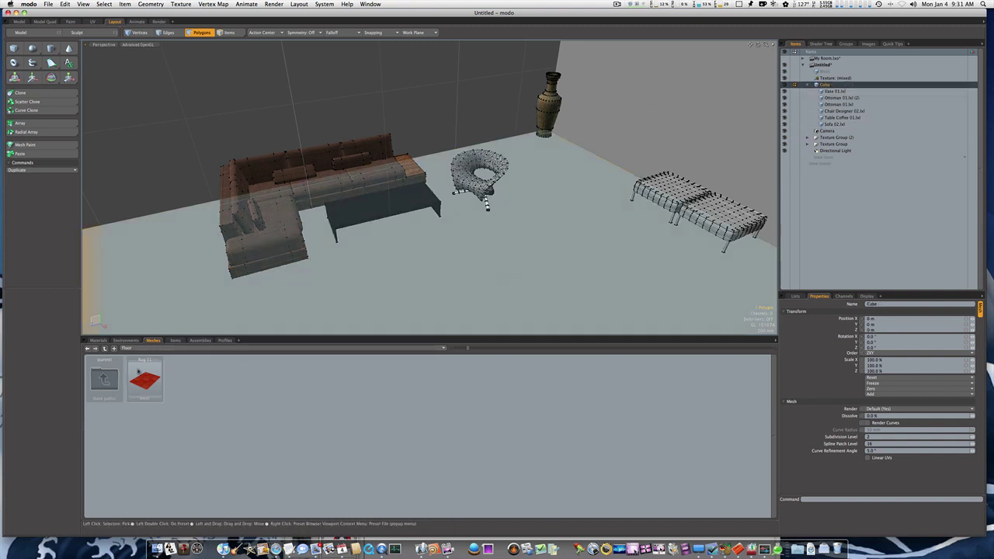
{"action": "left_click_drag", "start_coordinate": [136, 381], "coordinate": [378, 245]}
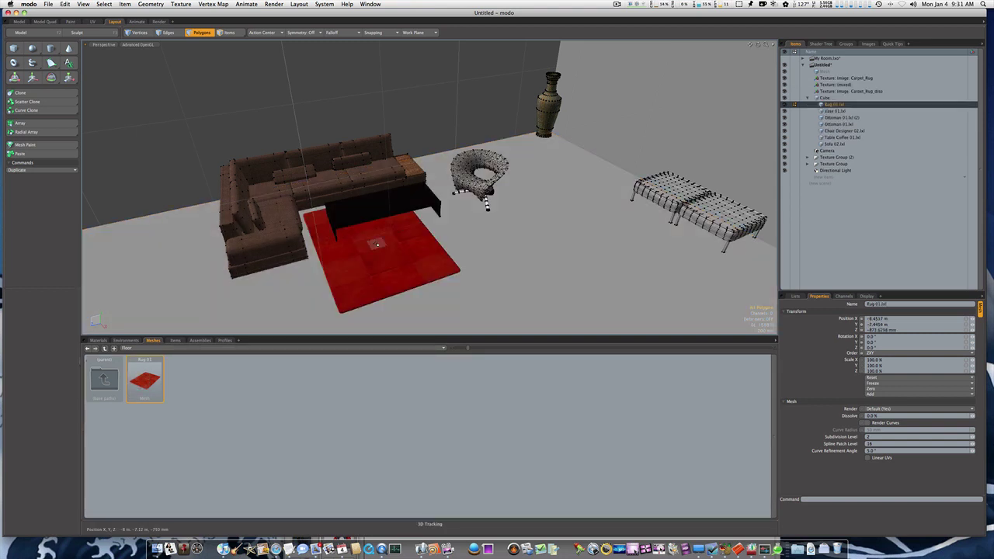
Rotate the rug roughly a quarter turn around Y, then move it about -350 mm in X and along Z beneath the coffee table.
{"action": "key", "text": "e"}
{"action": "left_click_drag", "start_coordinate": [349, 282], "coordinate": [435, 256]}
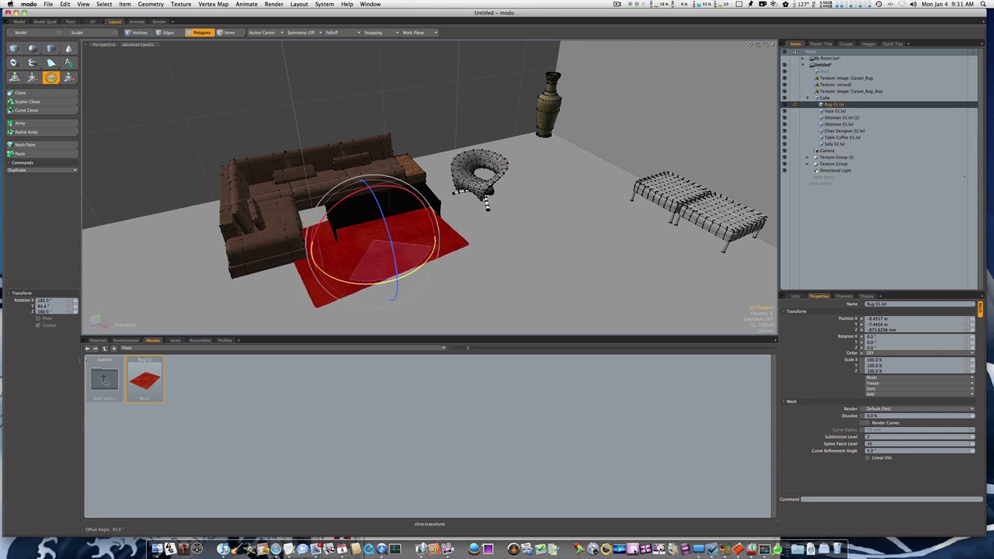
{"action": "key", "text": "w"}
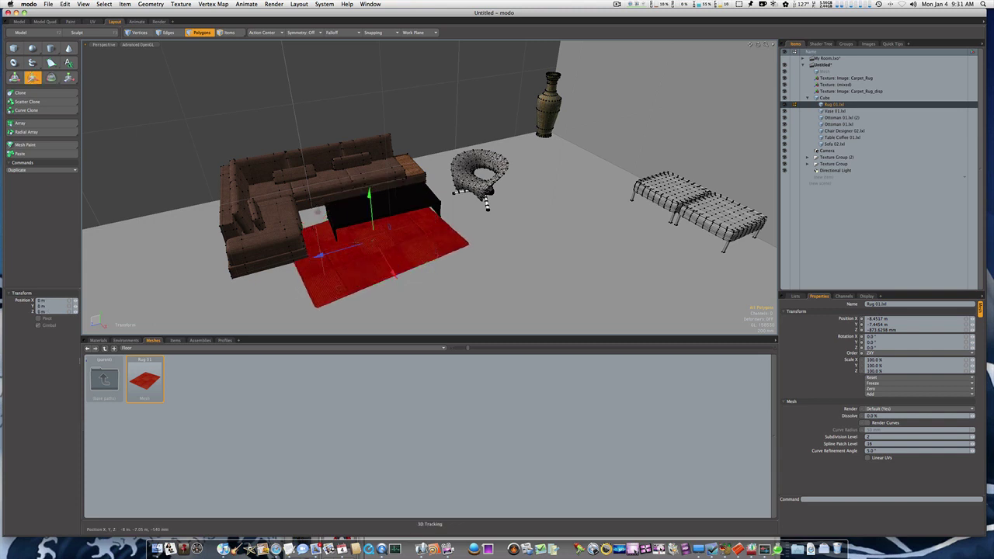
{"action": "left_click_drag", "start_coordinate": [346, 248], "coordinate": [466, 271]}
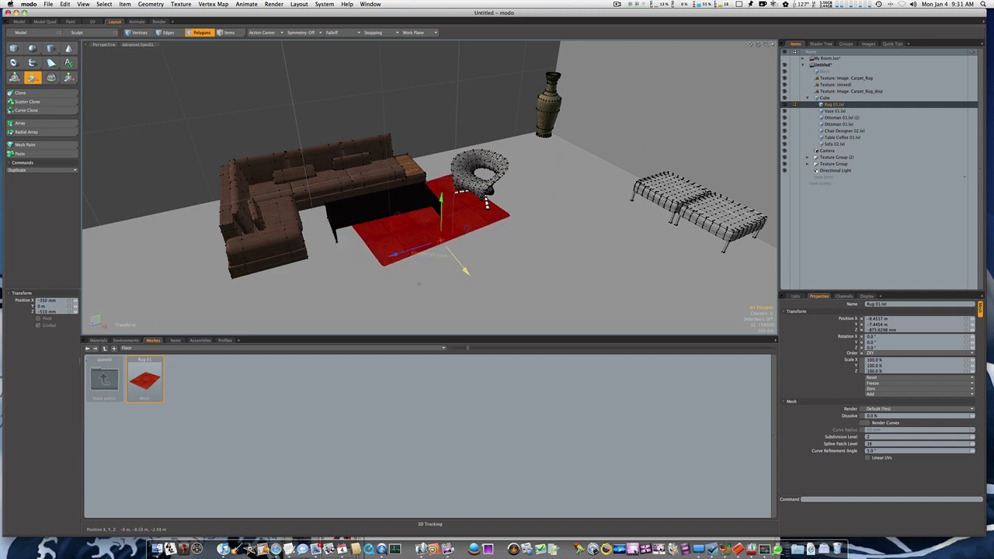
{"action": "left_click_drag", "start_coordinate": [405, 254], "coordinate": [366, 265]}
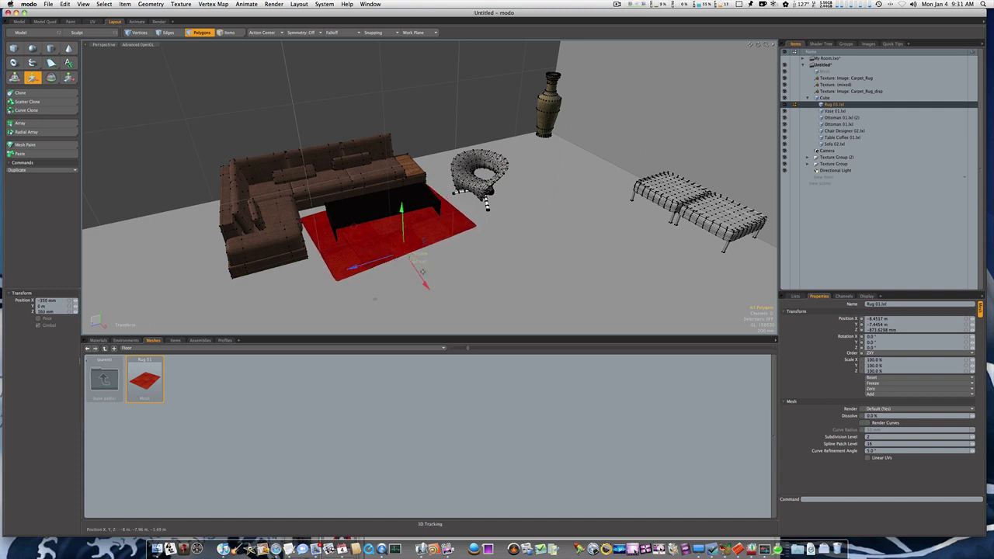
Rotate the rug slightly to align it with the coffee table and move it -230 mm in X.
{"action": "left_click", "coordinate": [437, 267]}
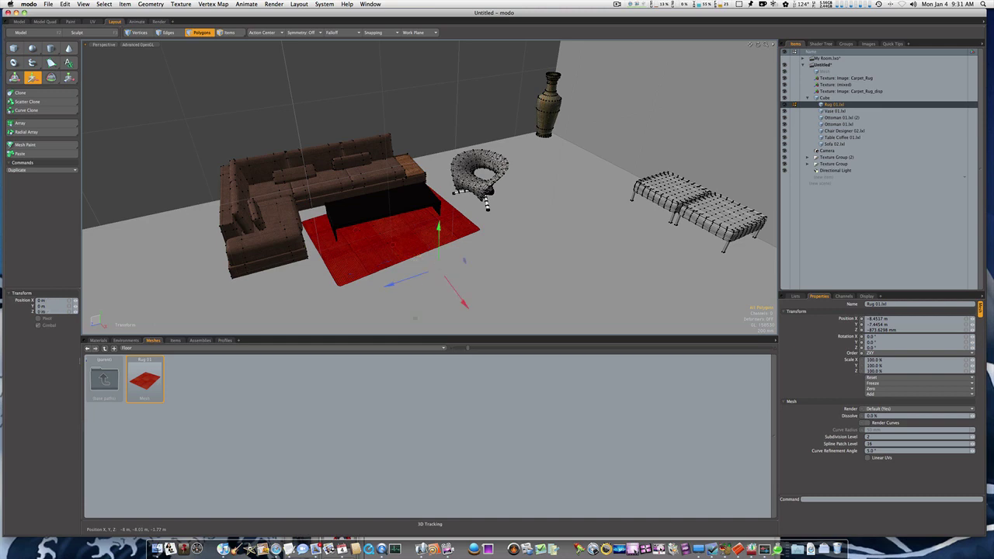
{"action": "mouse_move", "coordinate": [438, 268]}
{"action": "left_mouse_down", "text": "alt"}
{"action": "mouse_move", "coordinate": [505, 261]}
{"action": "mouse_move", "coordinate": [425, 280]}
{"action": "left_mouse_up", "text": "alt"}
{"action": "key", "text": "3"}
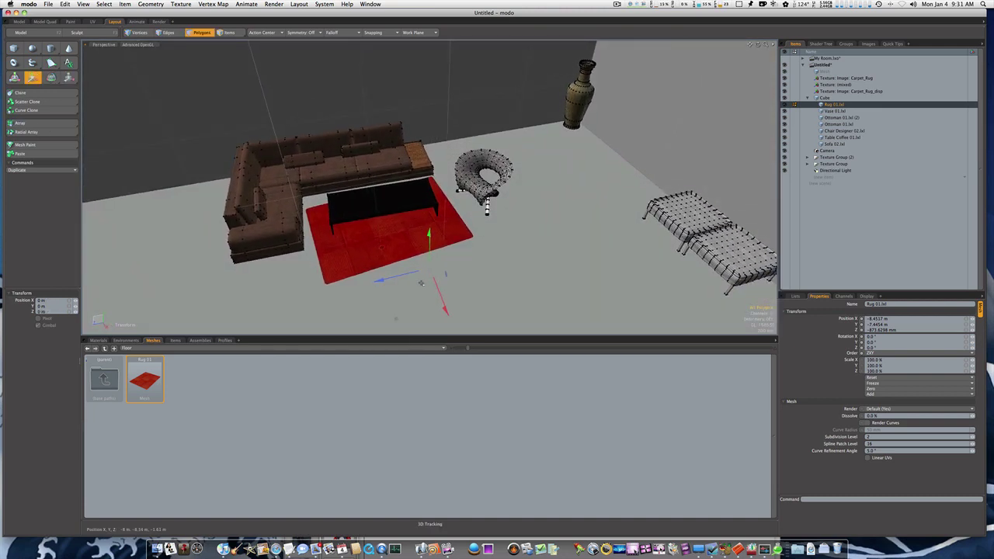
{"action": "key", "text": "e"}
{"action": "left_click_drag", "start_coordinate": [421, 282], "coordinate": [457, 188]}
{"action": "key", "text": "w"}
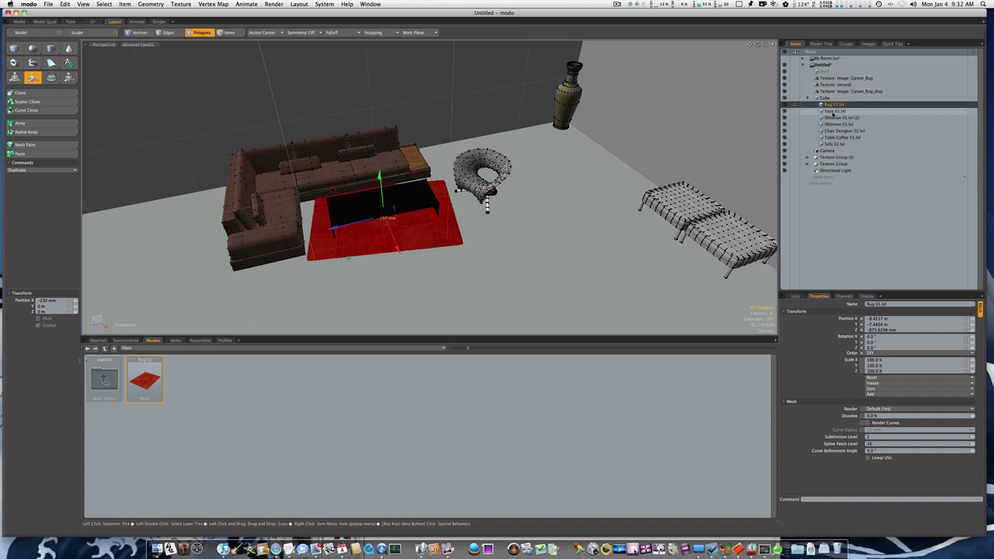
Rotate the designer chair slightly, then move it about 58 mm in X and 159 mm in Z and raise it about 11 mm.
{"action": "left_click", "coordinate": [842, 131]}
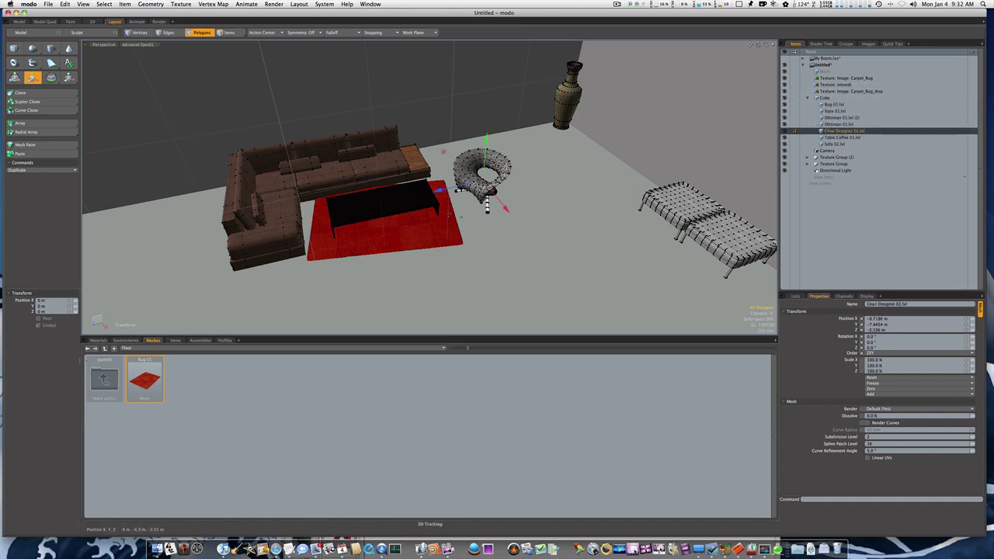
{"action": "key", "text": "e"}
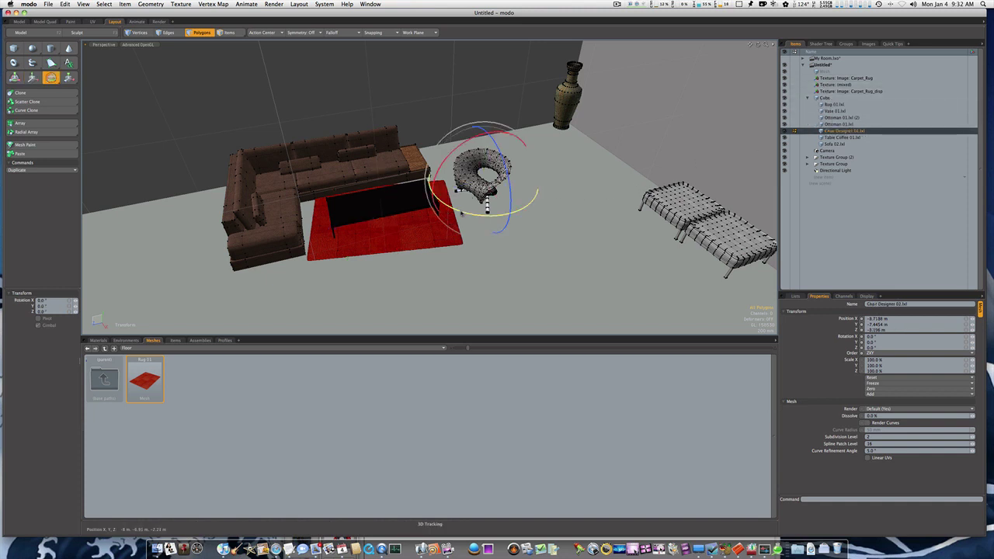
{"action": "left_click_drag", "start_coordinate": [465, 207], "coordinate": [474, 215]}
{"action": "key", "text": "w"}
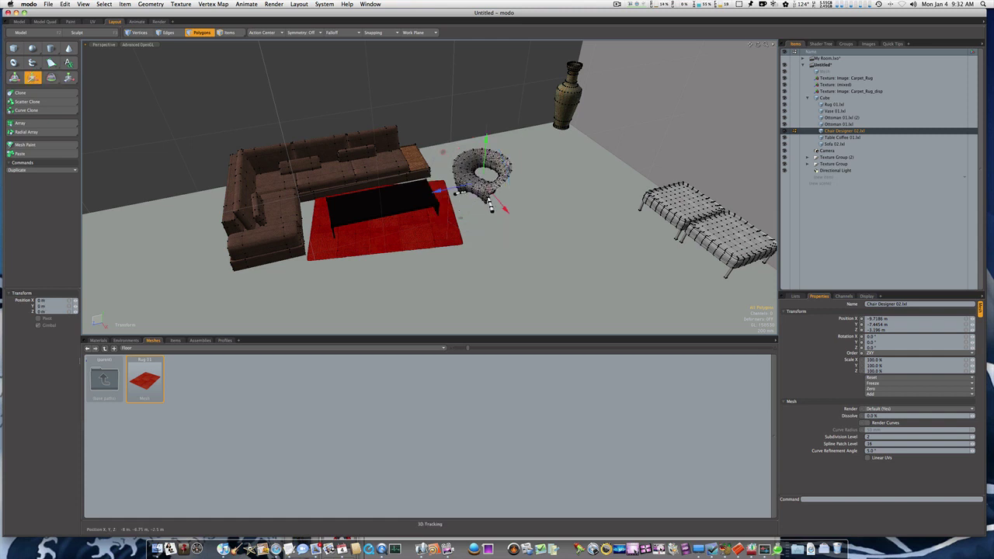
{"action": "mouse_move", "coordinate": [491, 206]}
{"action": "left_mouse_down"}
{"action": "mouse_move", "coordinate": [491, 219]}
{"action": "mouse_move", "coordinate": [483, 211]}
{"action": "left_mouse_up"}
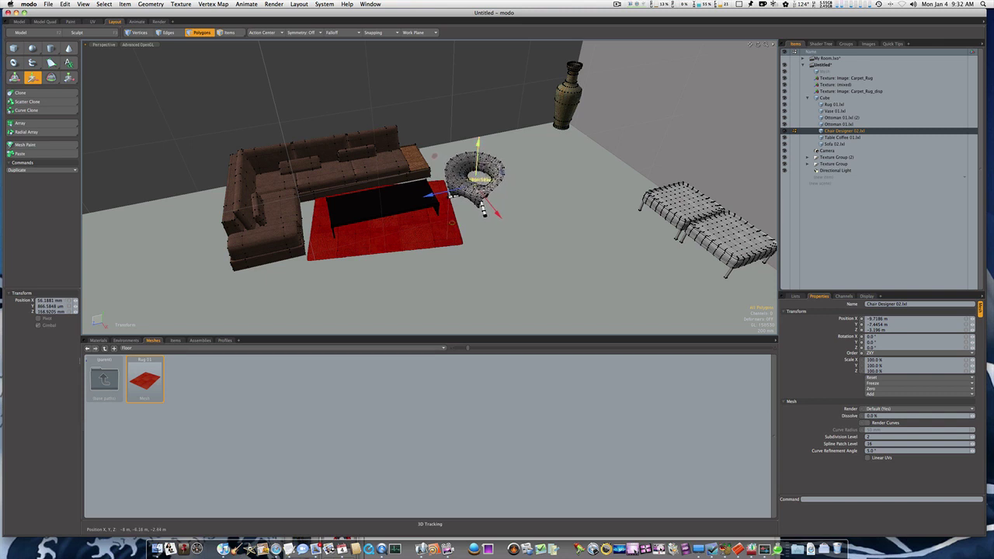
{"action": "left_click_drag", "start_coordinate": [478, 144], "coordinate": [478, 142]}
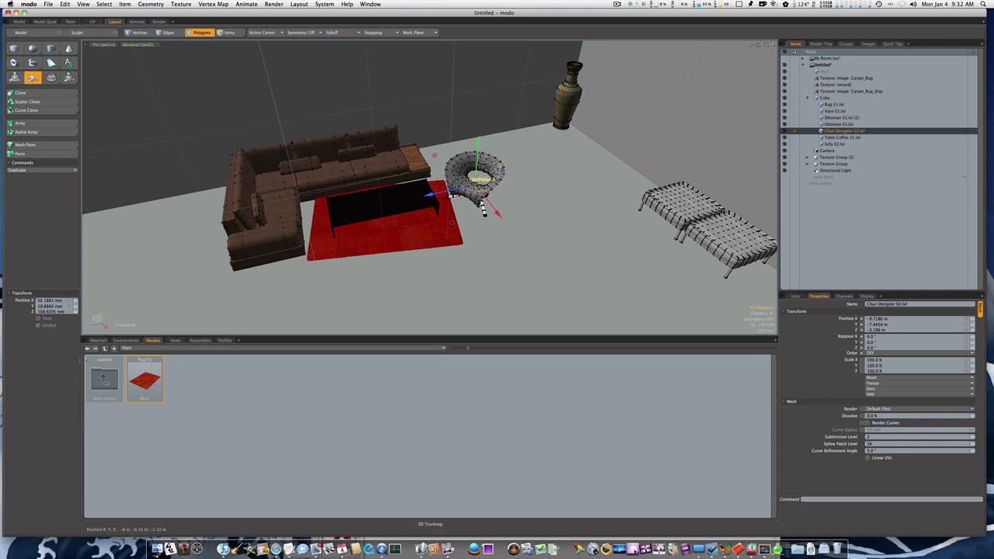
{"action": "key", "text": "space"}
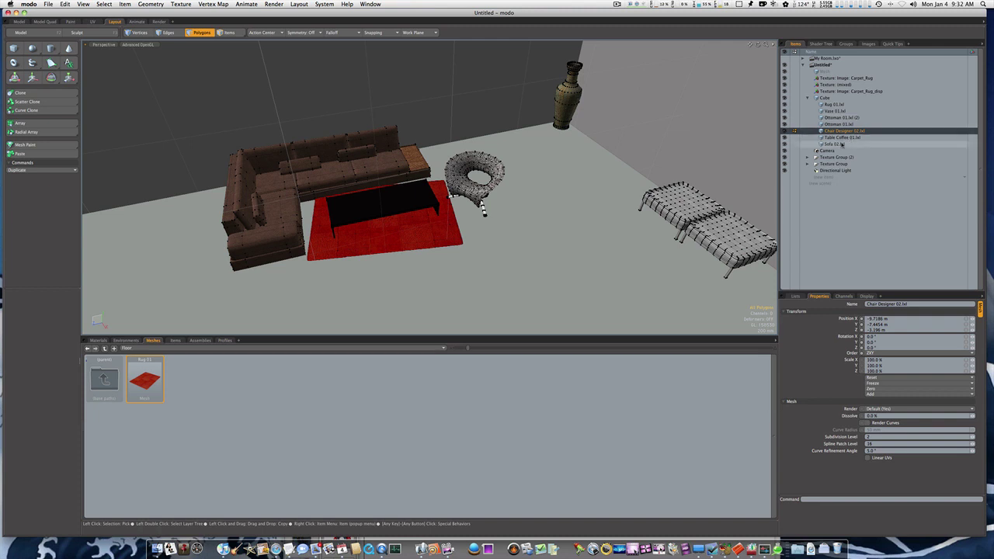
Shift the rug toward the corner of the sofa and scale it uniformly to about 109.5%.
{"action": "left_click", "coordinate": [834, 104]}
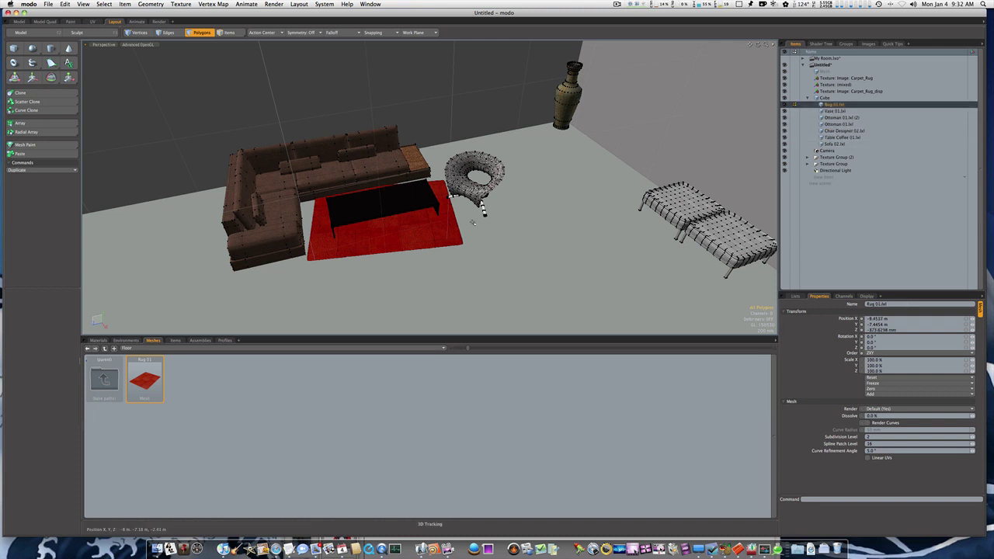
{"action": "key", "text": "w"}
{"action": "left_click_drag", "start_coordinate": [368, 221], "coordinate": [376, 202]}
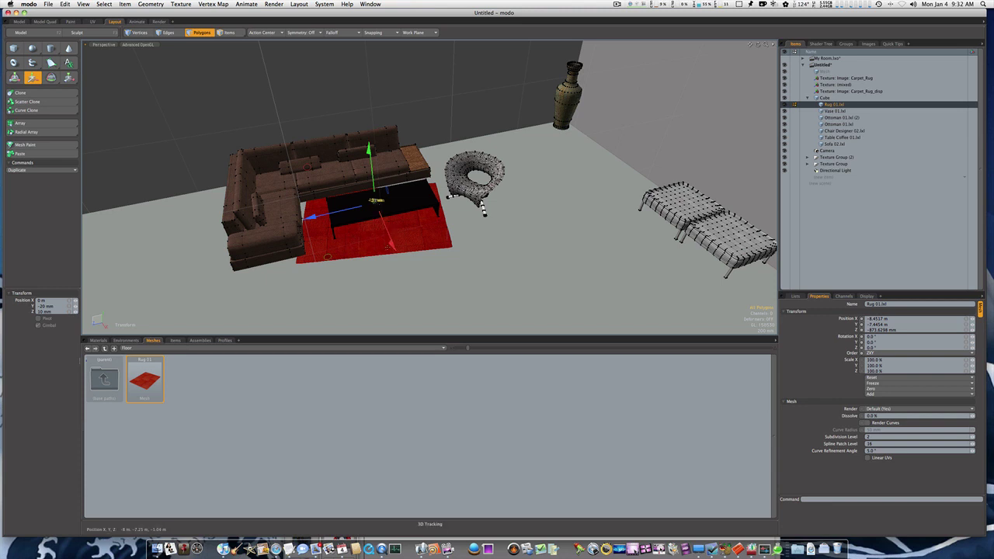
{"action": "key", "text": "r"}
{"action": "left_click_drag", "start_coordinate": [377, 224], "coordinate": [388, 223]}
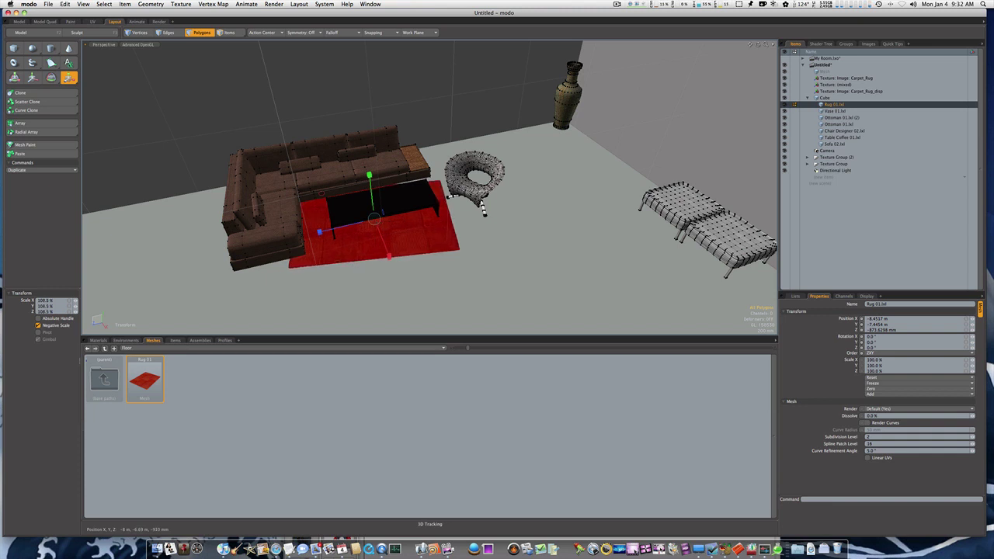
{"action": "key", "text": "q"}
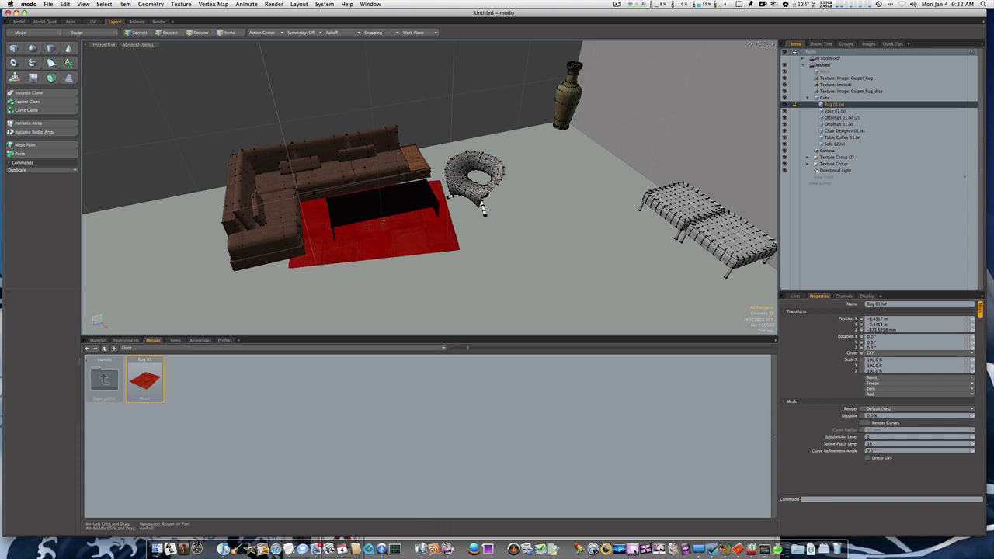
Select all of the rug's polygons, scale them uniformly to about 121%, and clear the selection.
{"action": "mouse_move", "coordinate": [381, 226]}
{"action": "left_mouse_down", "text": "alt"}
{"action": "mouse_move", "coordinate": [398, 195]}
{"action": "mouse_move", "coordinate": [388, 240]}
{"action": "left_mouse_up", "text": "alt"}
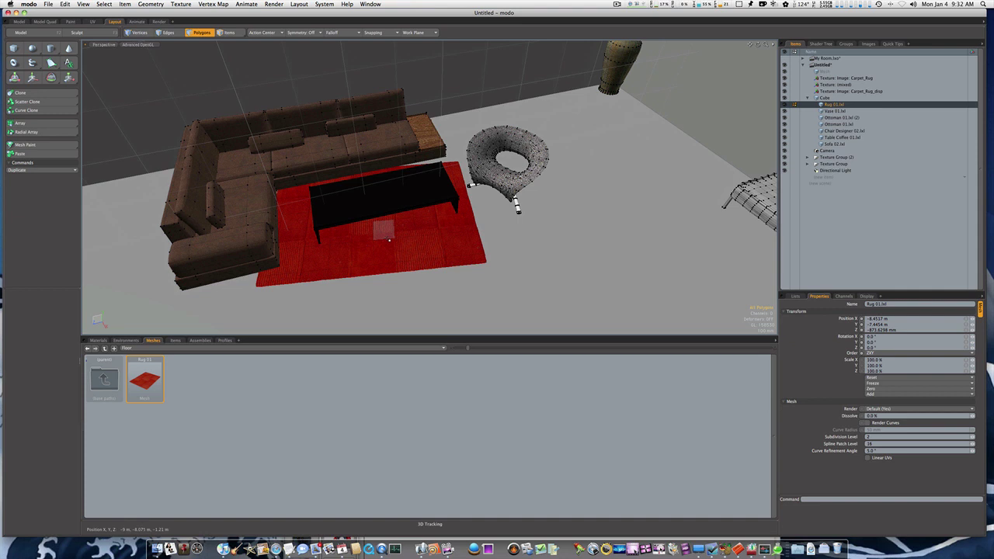
{"action": "double_click", "coordinate": [392, 240]}
{"action": "key", "text": "r"}
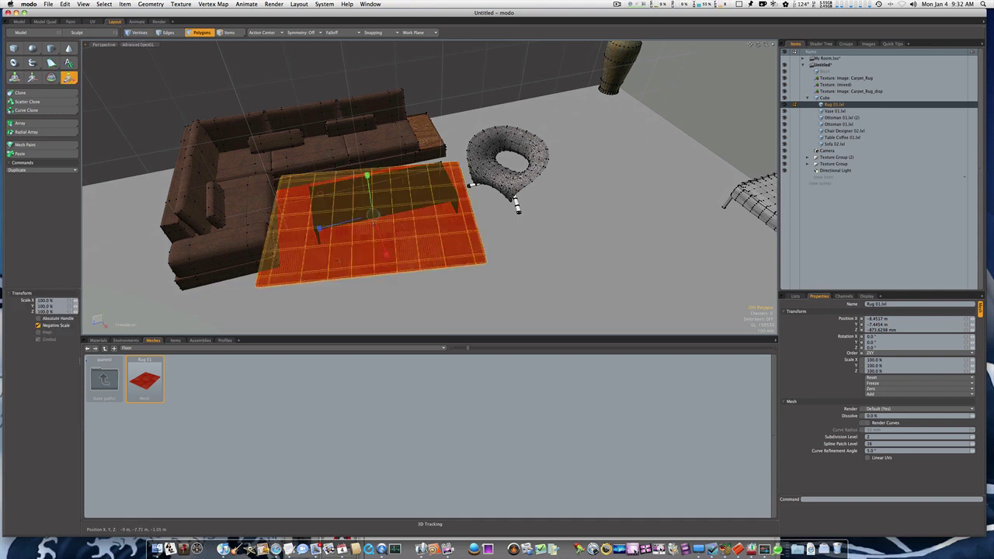
{"action": "left_click_drag", "start_coordinate": [373, 215], "coordinate": [387, 221]}
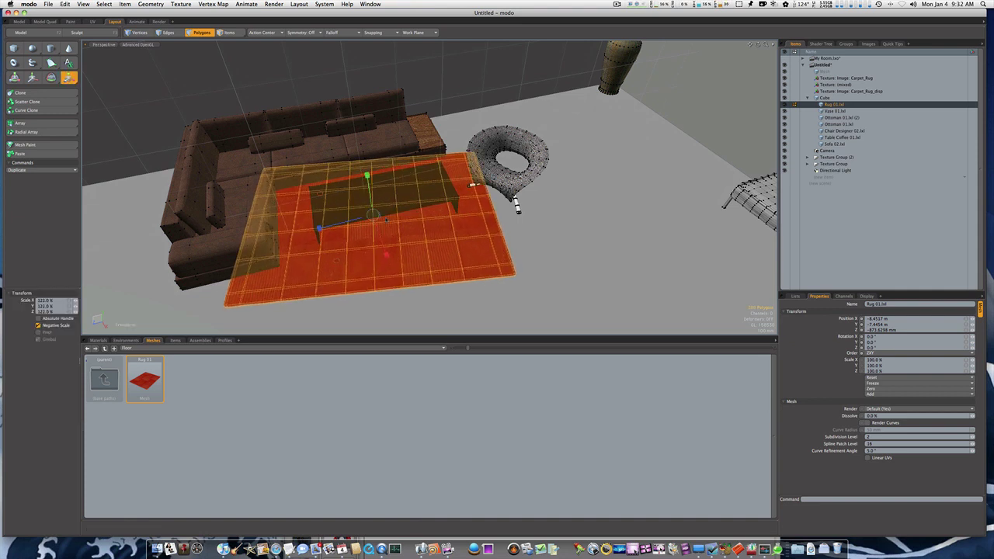
{"action": "key", "text": "space"}
{"action": "left_click", "coordinate": [562, 250]}
Browse the mesh presets to Electronic Devices and, with the Cube selected, place the TV Flat Screen Stand on the floor in front of the rug.
{"action": "left_click_drag", "start_coordinate": [462, 270], "coordinate": [690, 187], "text": "alt"}
{"action": "mouse_move", "coordinate": [595, 213]}
{"action": "left_mouse_down", "text": "alt"}
{"action": "mouse_move", "coordinate": [577, 219]}
{"action": "mouse_move", "coordinate": [596, 211]}
{"action": "left_mouse_up", "text": "alt"}
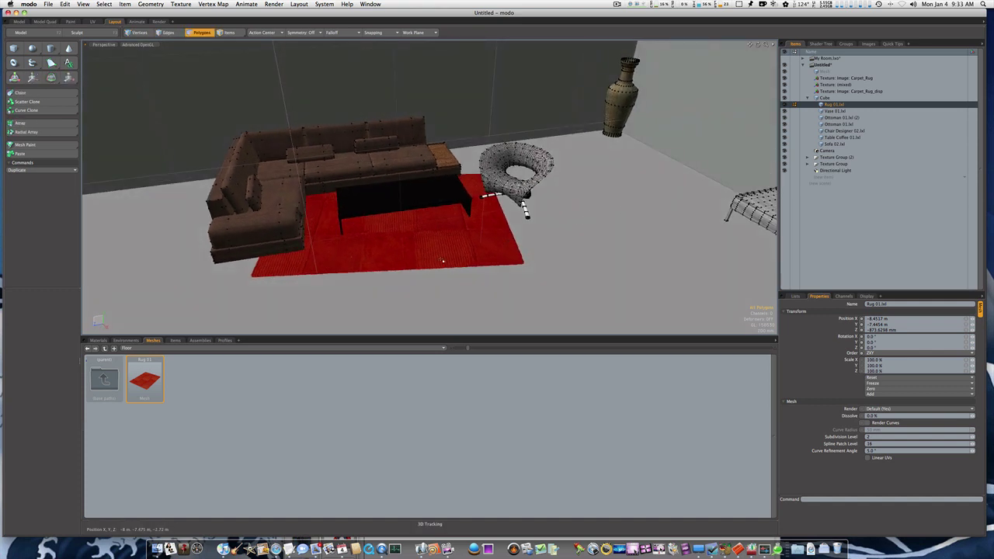
{"action": "left_click", "coordinate": [183, 348]}
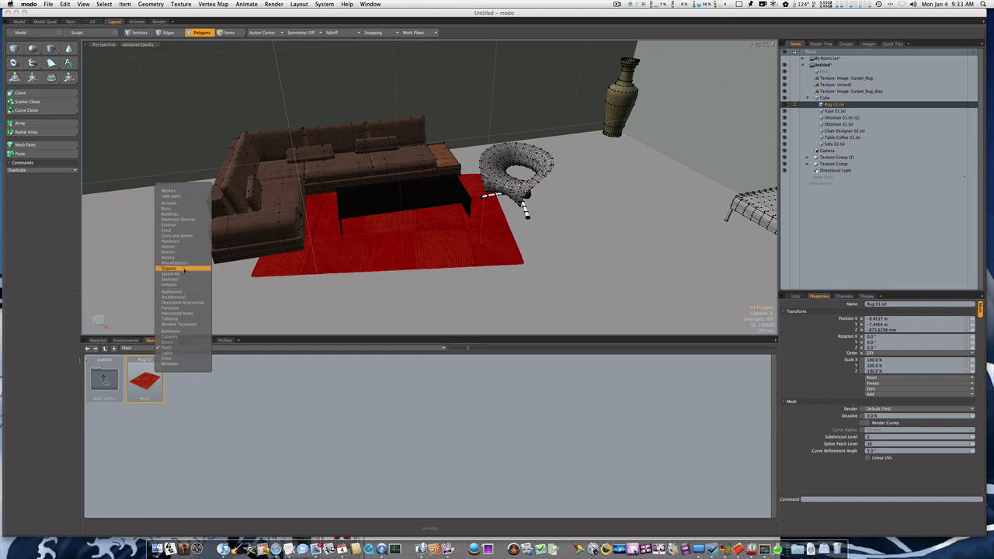
{"action": "left_click", "coordinate": [178, 220]}
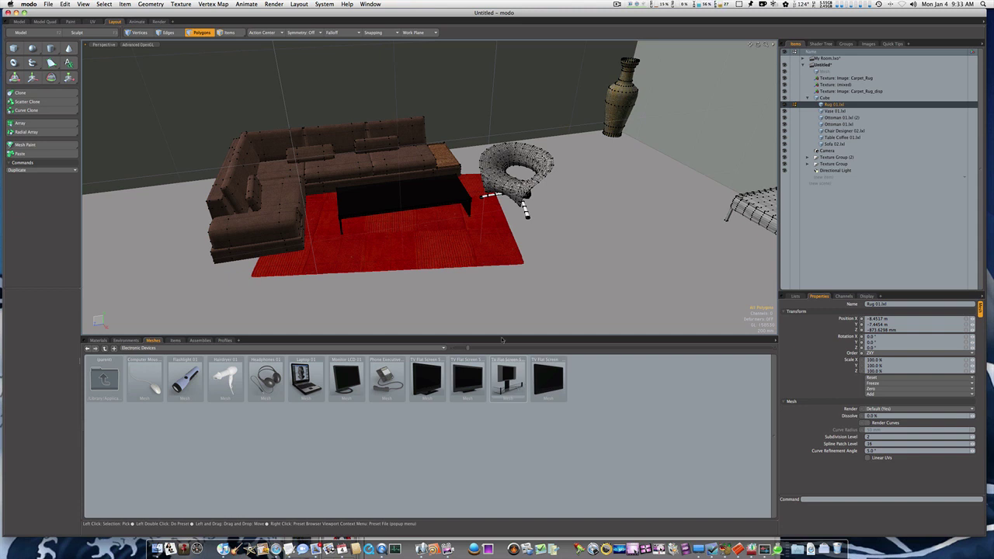
{"action": "left_click", "coordinate": [658, 185]}
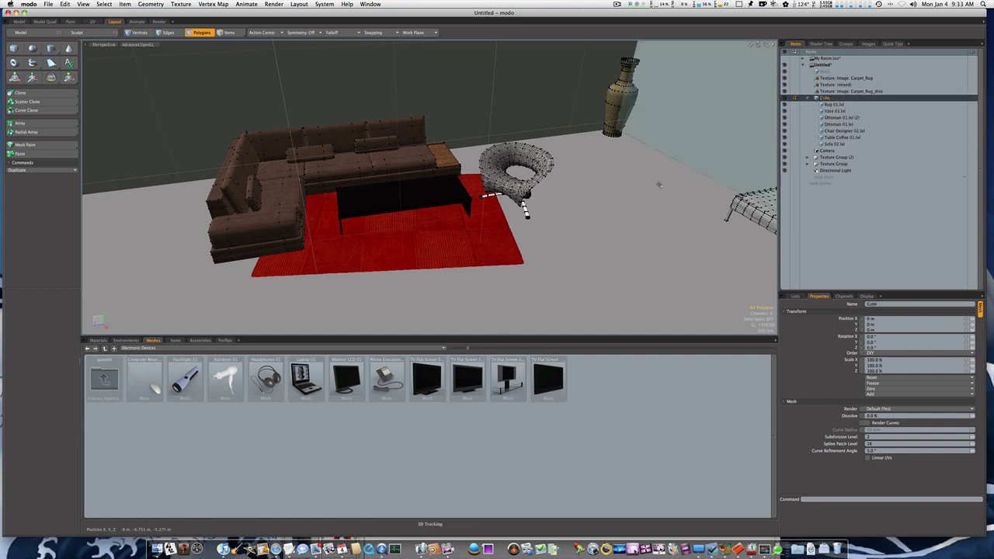
{"action": "left_click_drag", "start_coordinate": [504, 364], "coordinate": [473, 317]}
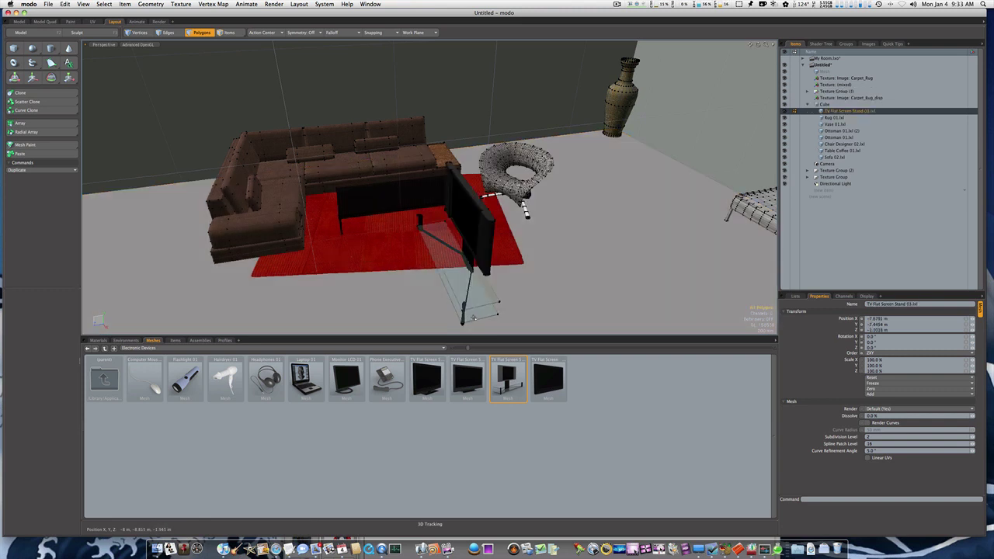
Rotate the TV stand about -96.5° around Y and move it about 1.45 m in X and along Z to the rug's front edge.
{"action": "key", "text": "e"}
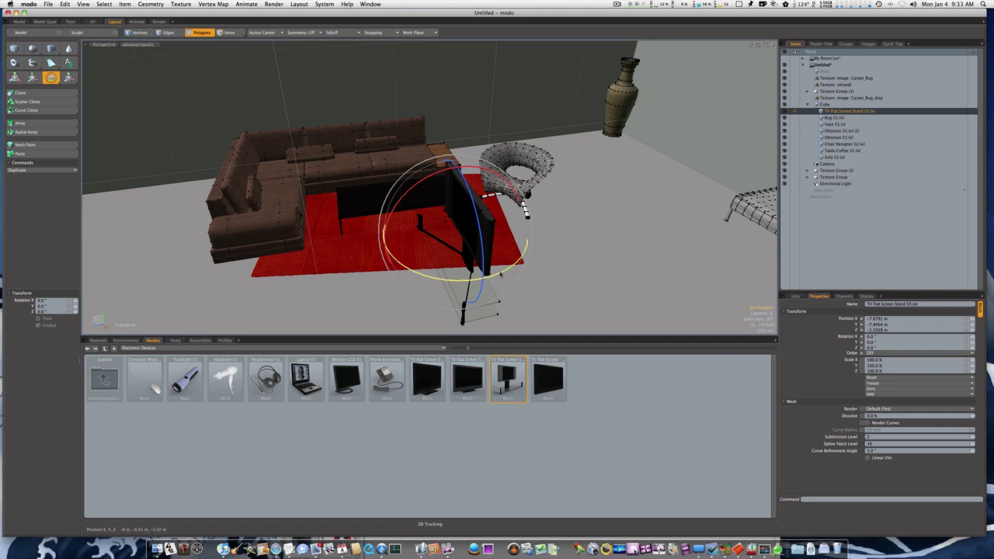
{"action": "left_click_drag", "start_coordinate": [504, 277], "coordinate": [502, 277]}
{"action": "key", "text": "super+z"}
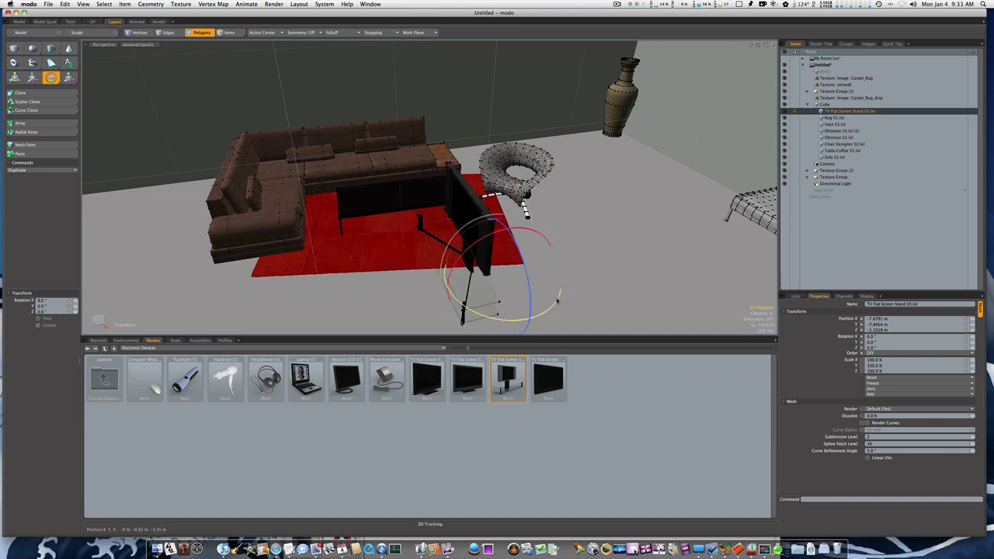
{"action": "left_click_drag", "start_coordinate": [555, 300], "coordinate": [480, 308]}
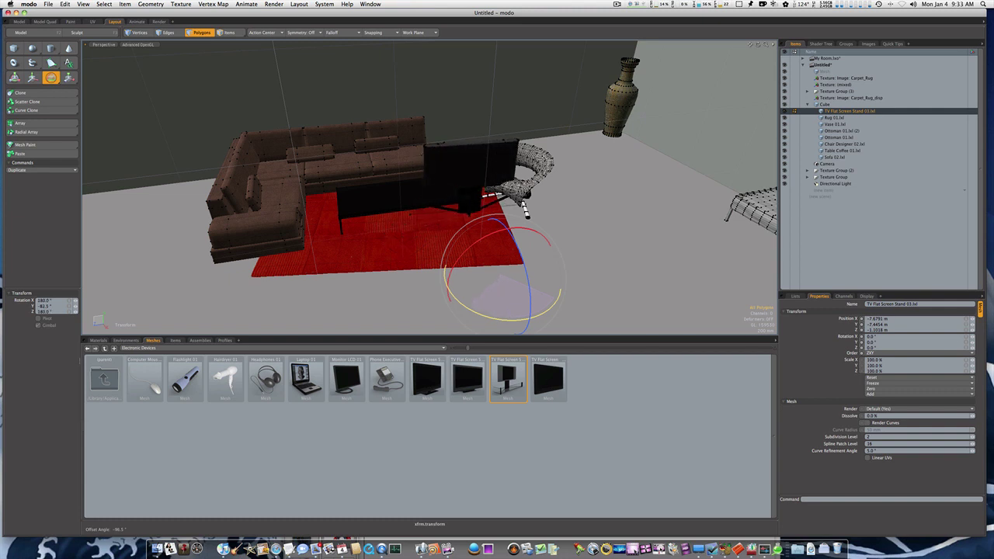
{"action": "key", "text": "w"}
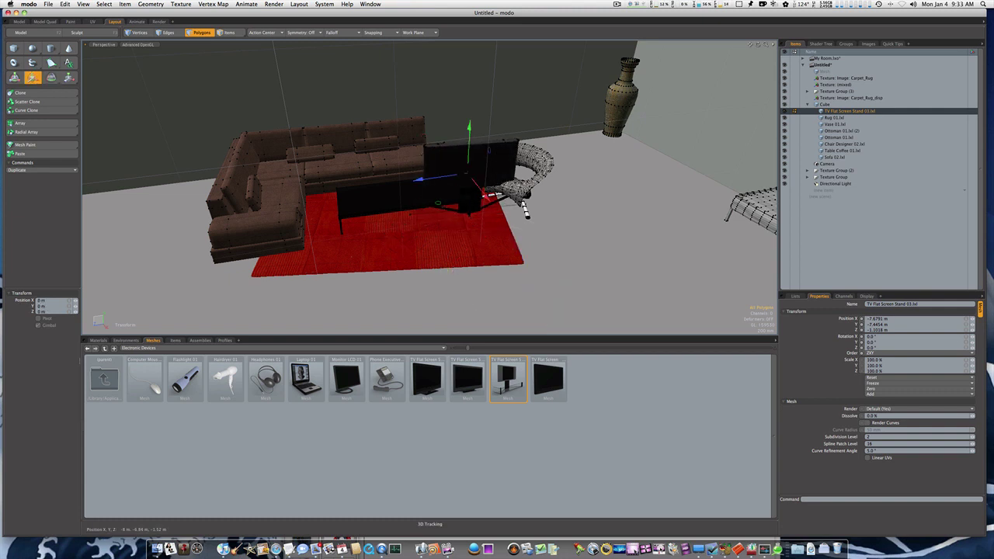
{"action": "left_click_drag", "start_coordinate": [440, 204], "coordinate": [393, 308]}
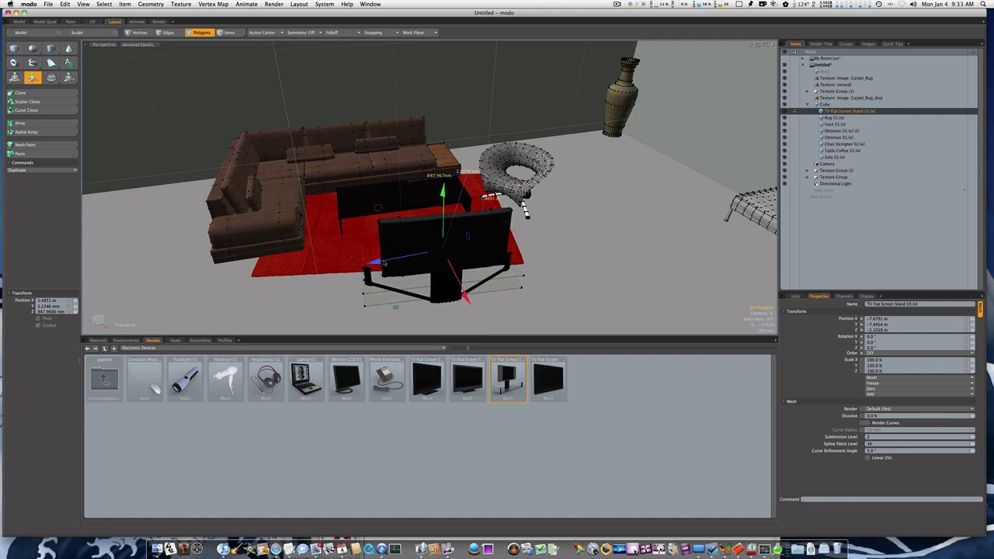
Rotate the TV stand slightly around Y to face the sofa and move it 165 mm in Z.
{"action": "left_click_drag", "start_coordinate": [395, 265], "coordinate": [483, 269], "text": "alt"}
{"action": "key", "text": "e"}
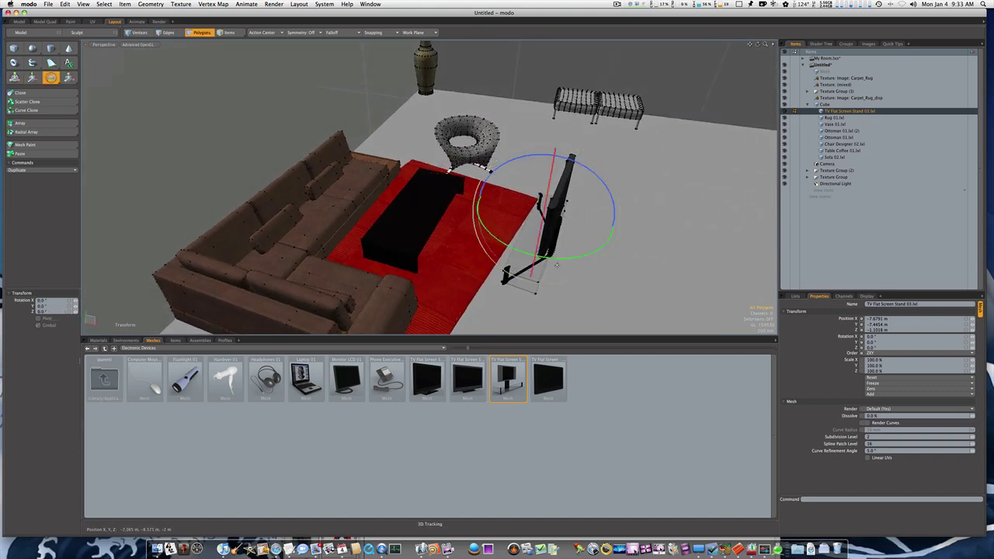
{"action": "left_click_drag", "start_coordinate": [556, 263], "coordinate": [580, 245]}
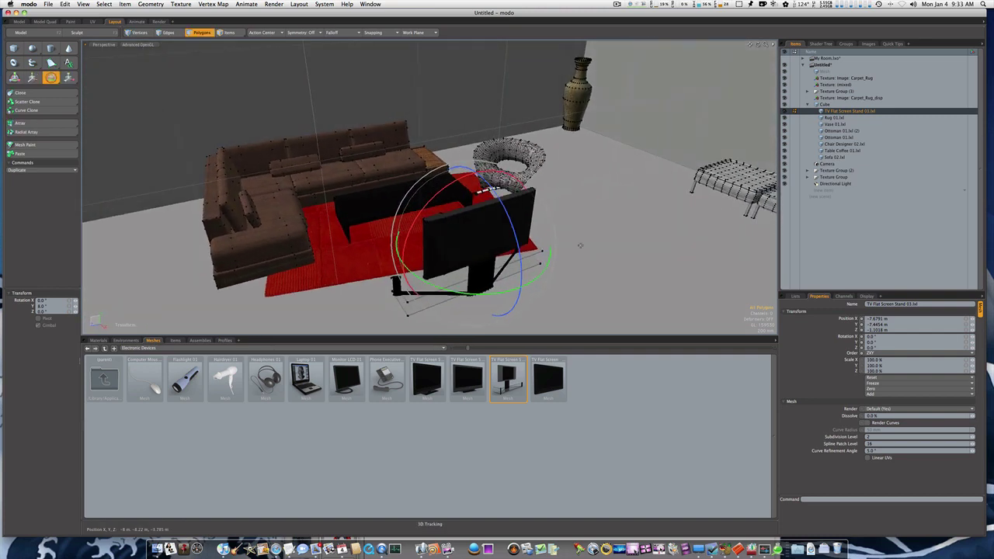
{"action": "key", "text": "w"}
{"action": "left_click_drag", "start_coordinate": [410, 262], "coordinate": [393, 267]}
{"action": "left_click_drag", "start_coordinate": [726, 140], "coordinate": [741, 144], "text": "alt"}
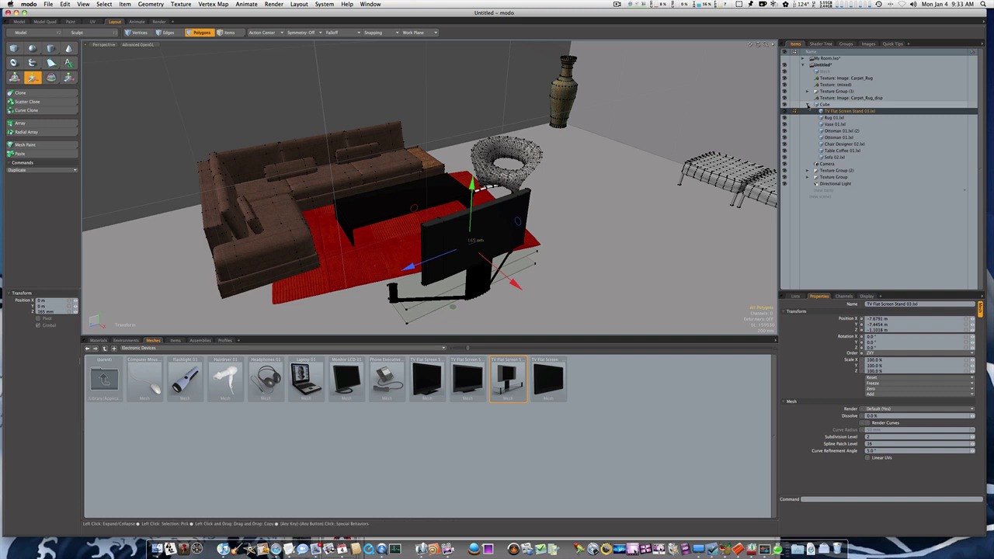
Collapse the Cube hierarchy and delete the Directional Light, including its references.
{"action": "left_click", "coordinate": [808, 104]}
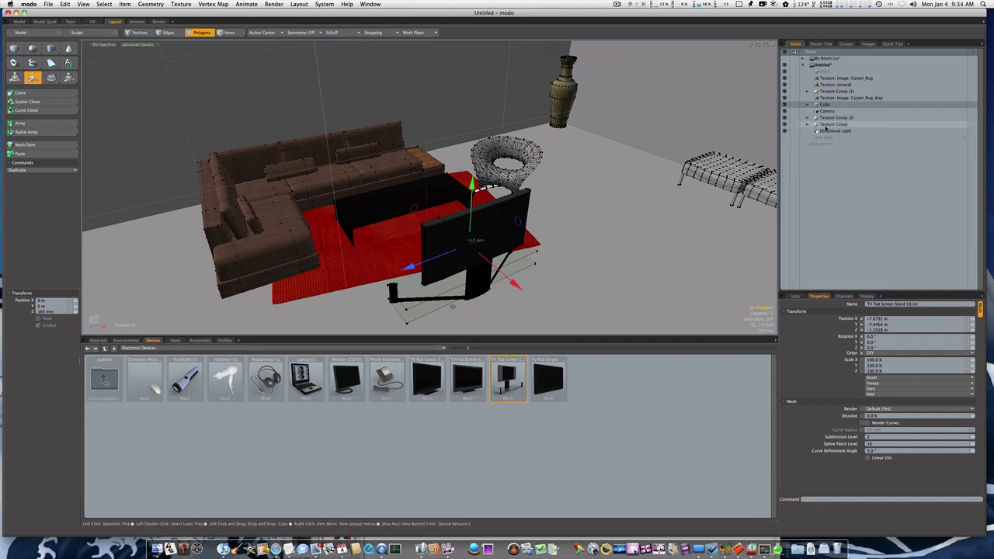
{"action": "right_click", "coordinate": [826, 130]}
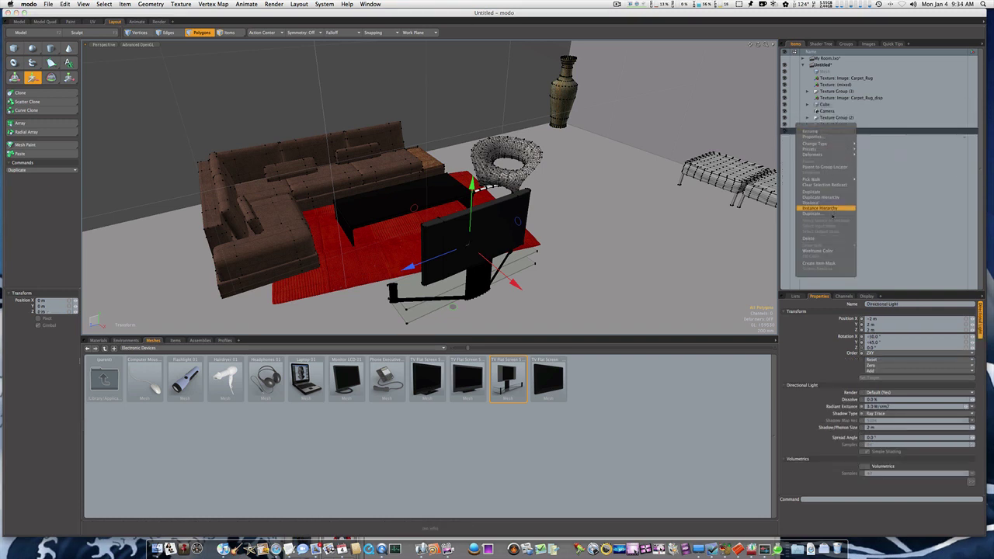
{"action": "left_click", "coordinate": [825, 239]}
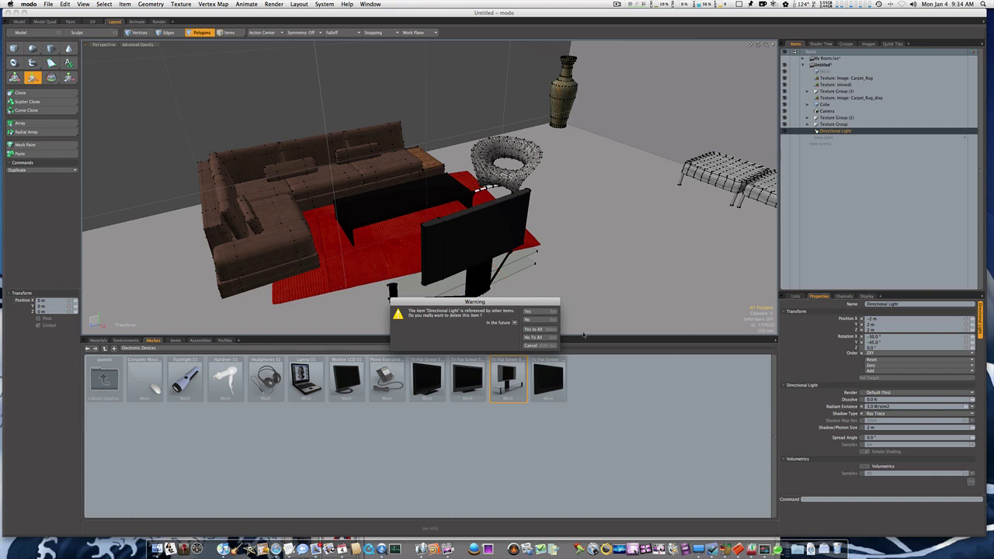
{"action": "left_click", "coordinate": [550, 329]}
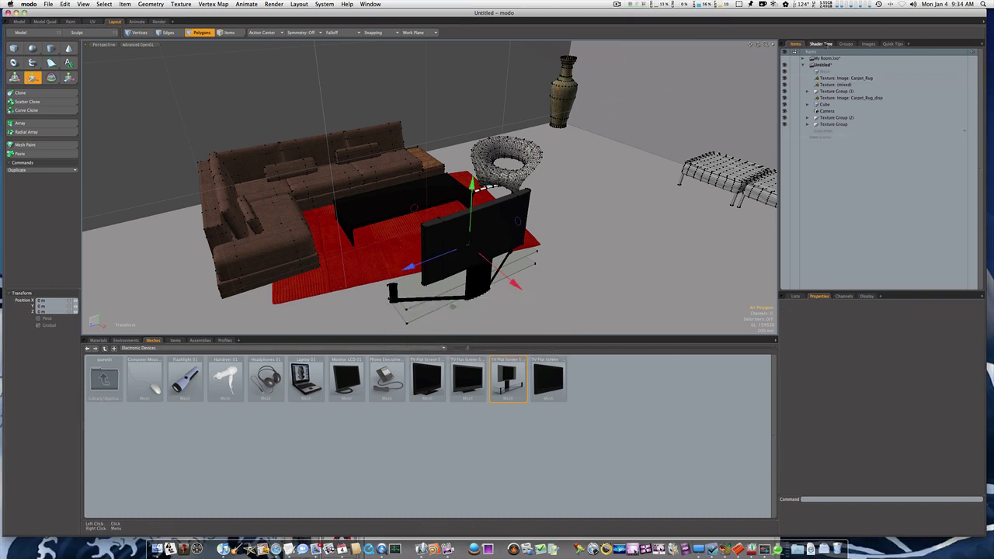
Enable Indirect Illumination in the Render item's Global Illumination settings and return to the scene's item list.
{"action": "left_click", "coordinate": [825, 43]}
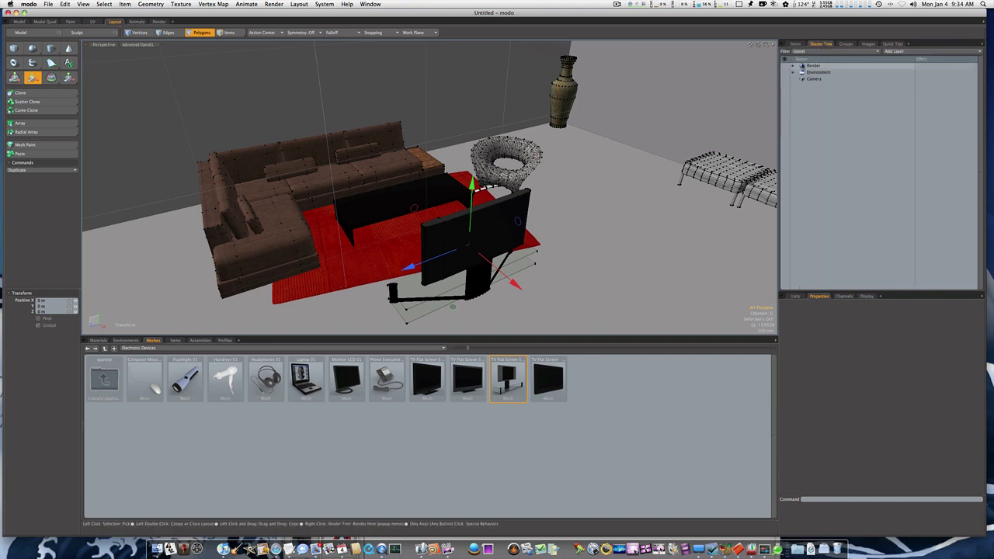
{"action": "left_click", "coordinate": [813, 65]}
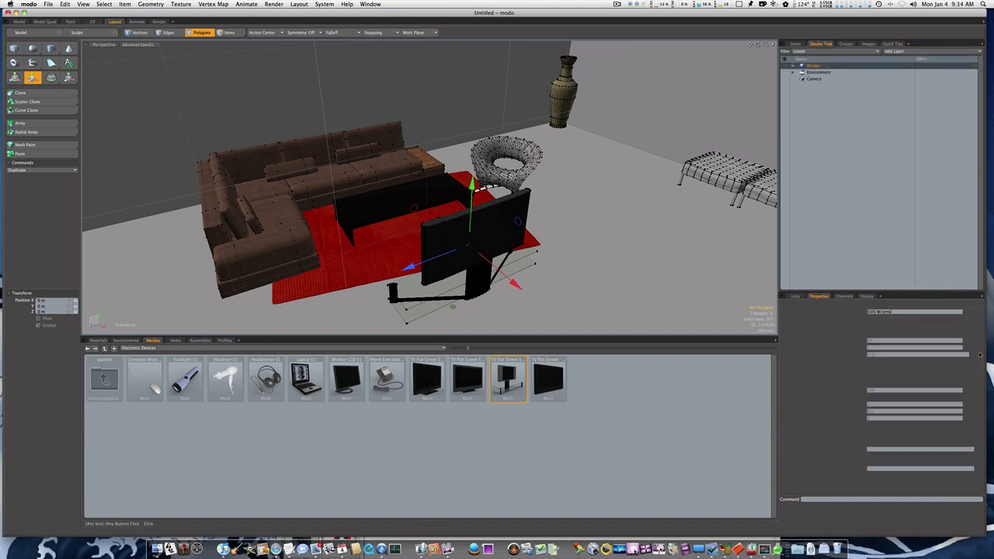
{"action": "left_click", "coordinate": [868, 334]}
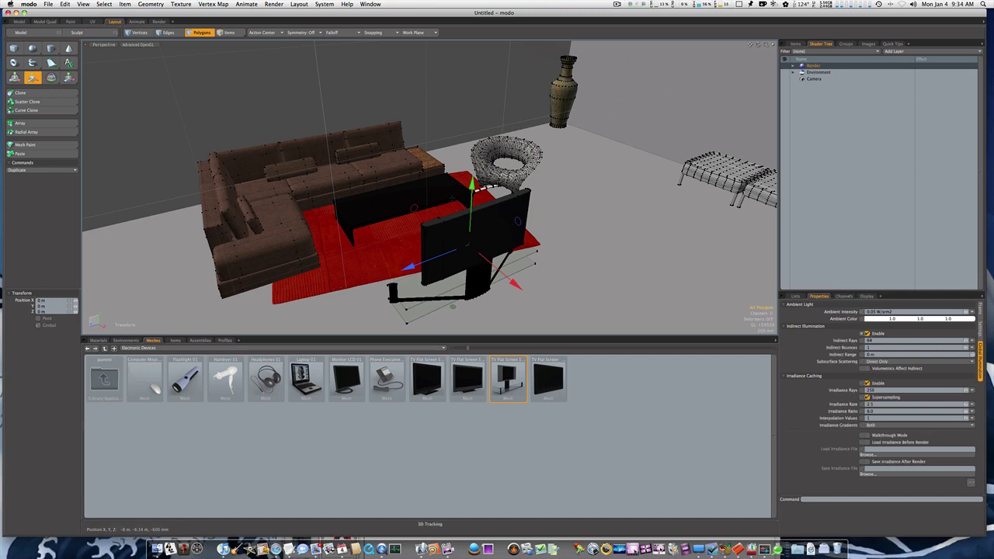
{"action": "key", "text": "alt"}
{"action": "left_click_drag", "start_coordinate": [538, 196], "coordinate": [536, 201], "text": "alt"}
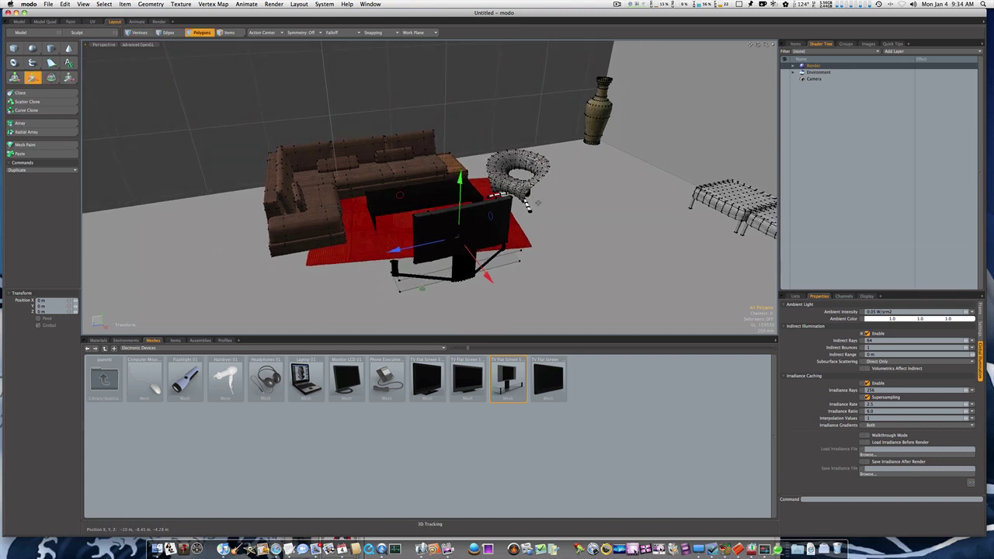
{"action": "left_click", "coordinate": [795, 43]}
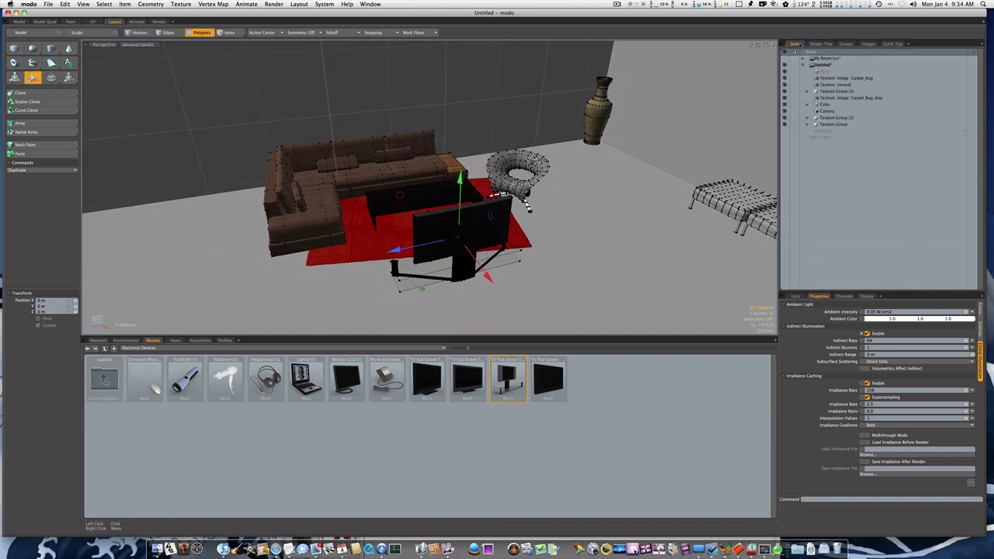
Expand the Cube hierarchy and select the Vase 01 mesh and the original Ottoman 01 mesh together.
{"action": "left_click", "coordinate": [808, 105]}
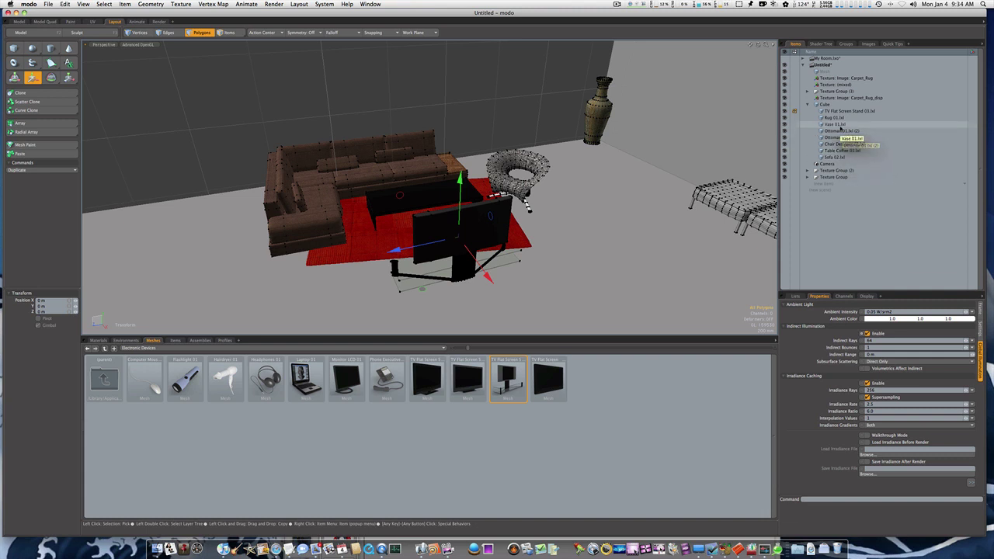
{"action": "left_click", "coordinate": [836, 125]}
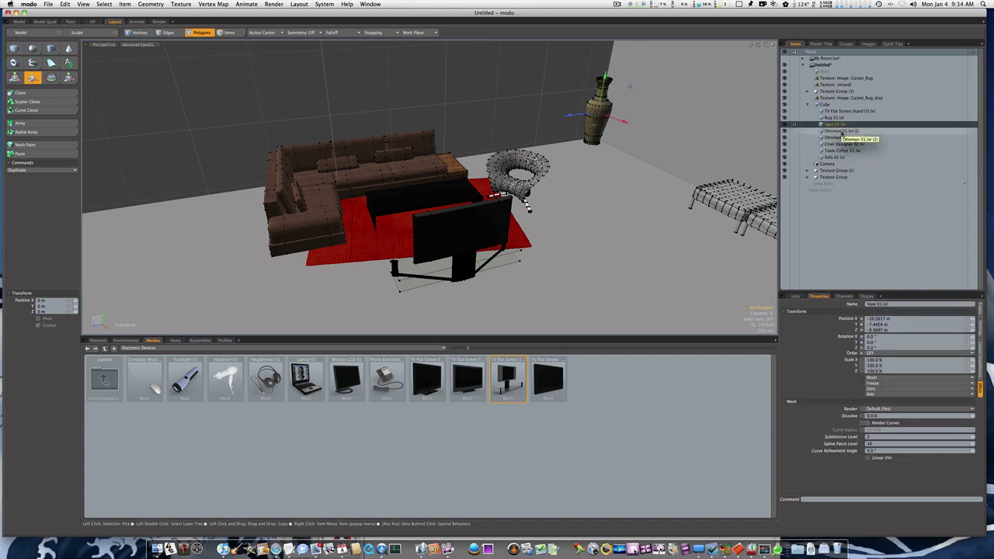
{"action": "right_click", "coordinate": [841, 138]}
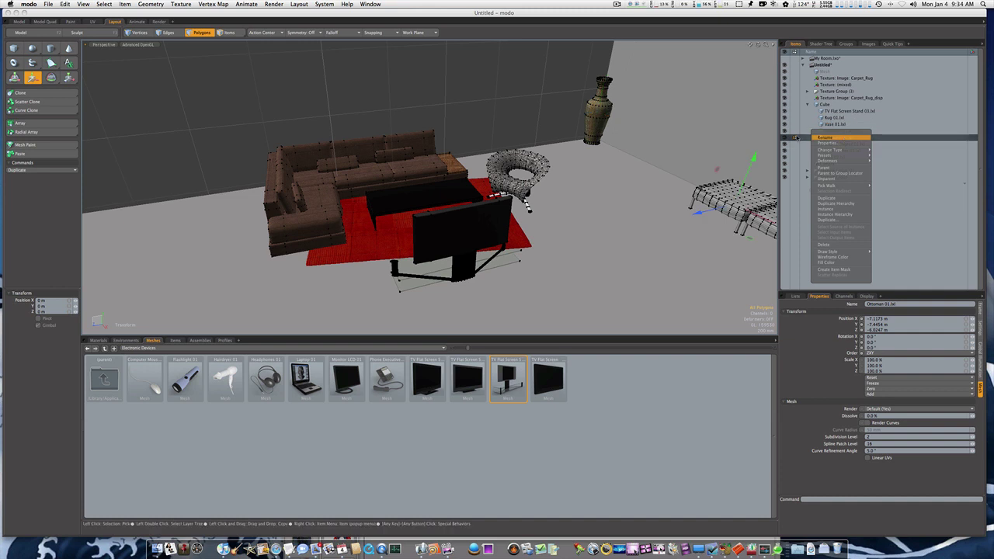
{"action": "left_click", "coordinate": [741, 138]}
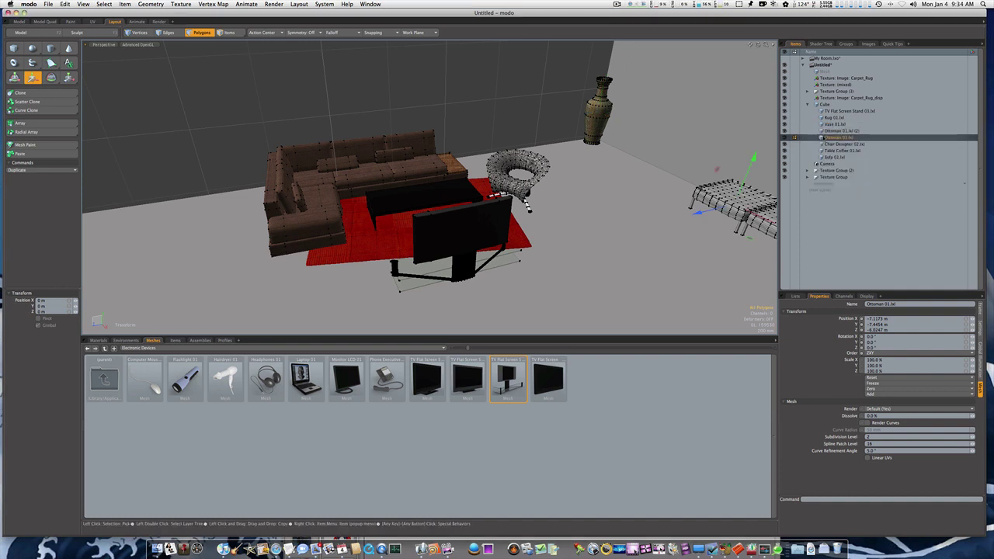
{"action": "left_click", "coordinate": [835, 124], "text": "ctrl"}
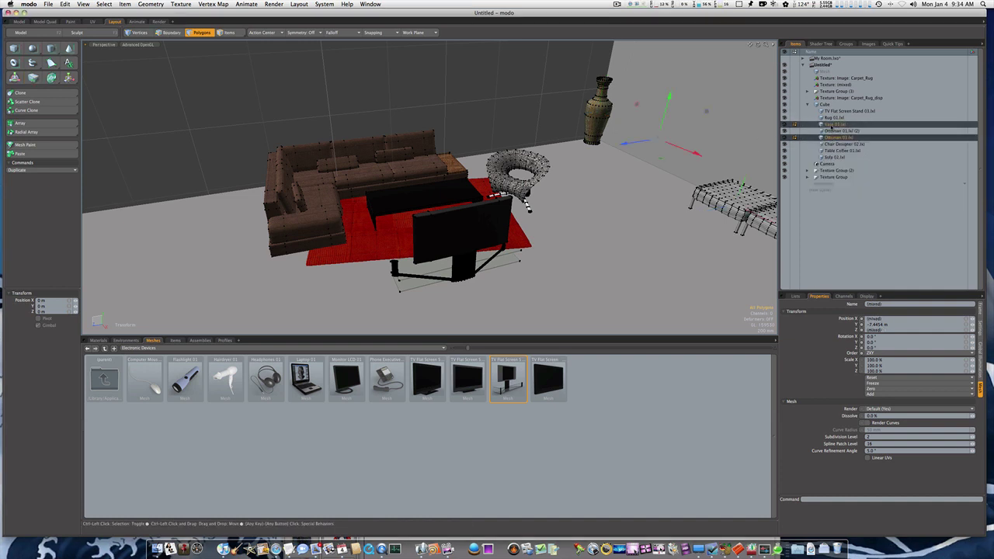
{"action": "left_click_drag", "start_coordinate": [624, 145], "coordinate": [647, 139]}
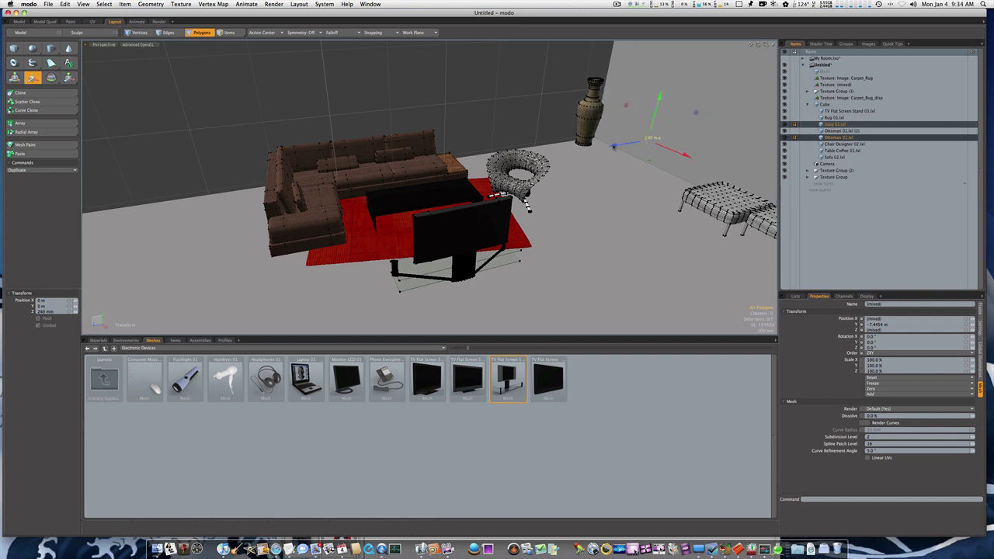
{"action": "key", "text": "super+z"}
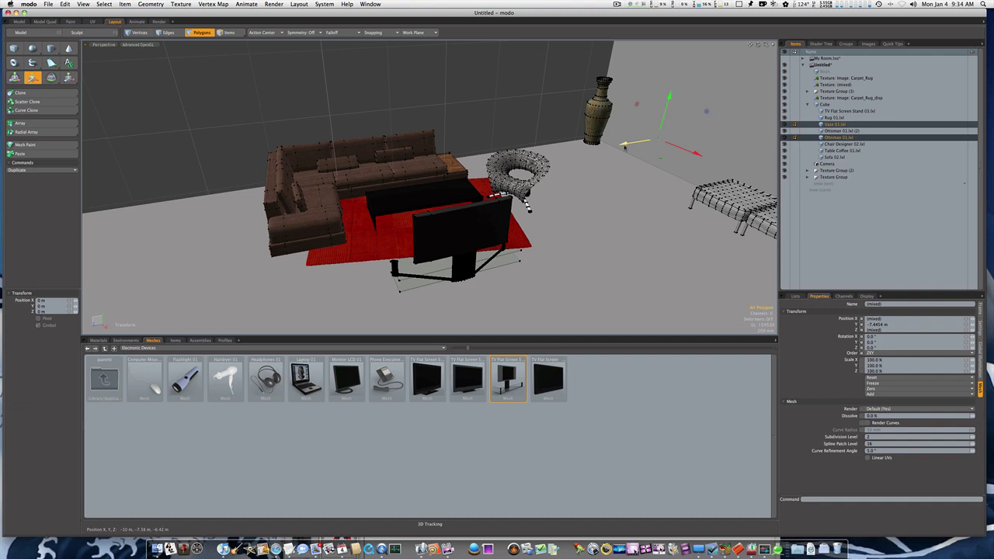
{"action": "key", "text": "space"}
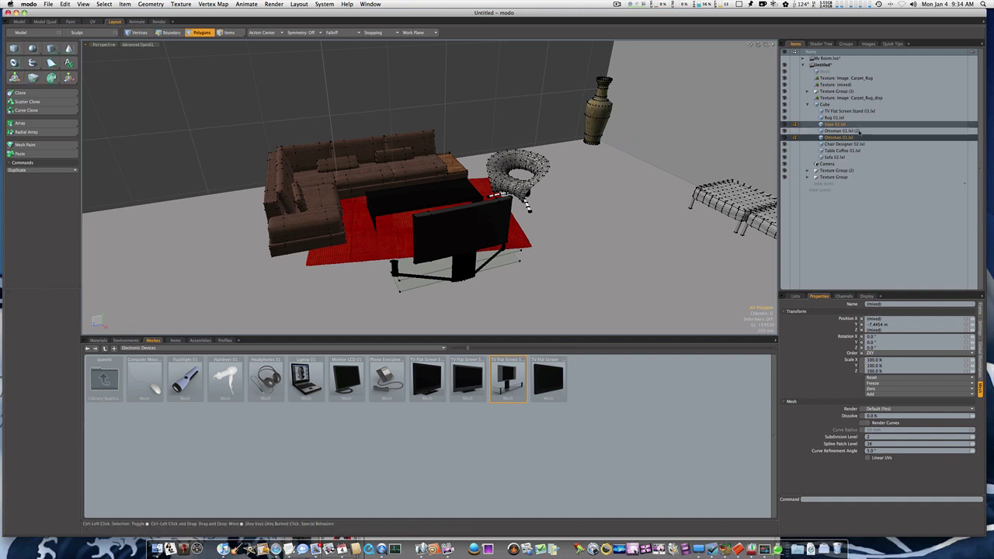
Add the second ottoman to the selected vase and ottoman and move all three about 1.68 m in Z.
{"action": "left_click", "coordinate": [839, 132], "text": "ctrl"}
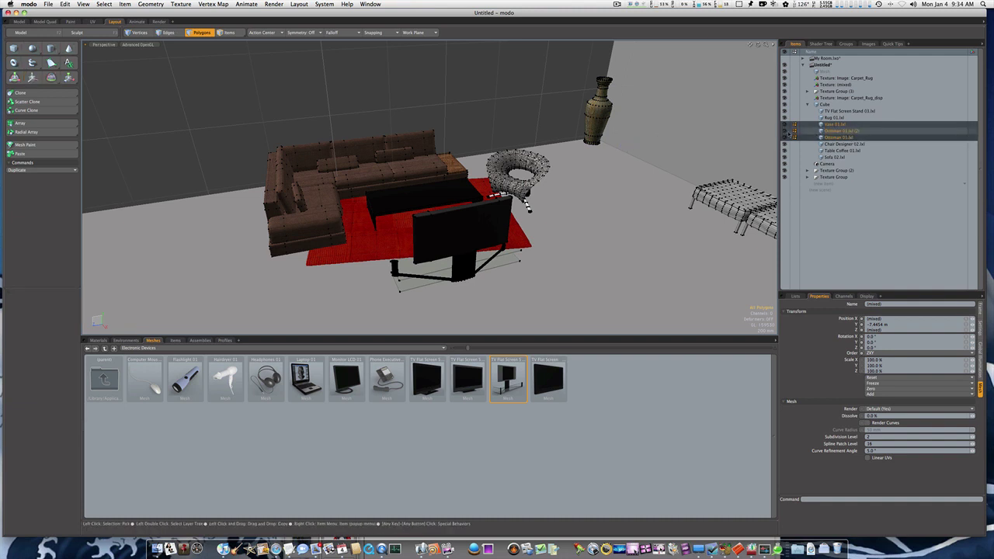
{"action": "key", "text": "w"}
{"action": "left_click_drag", "start_coordinate": [640, 155], "coordinate": [609, 159]}
{"action": "left_click_drag", "start_coordinate": [810, 535], "coordinate": [812, 546]}
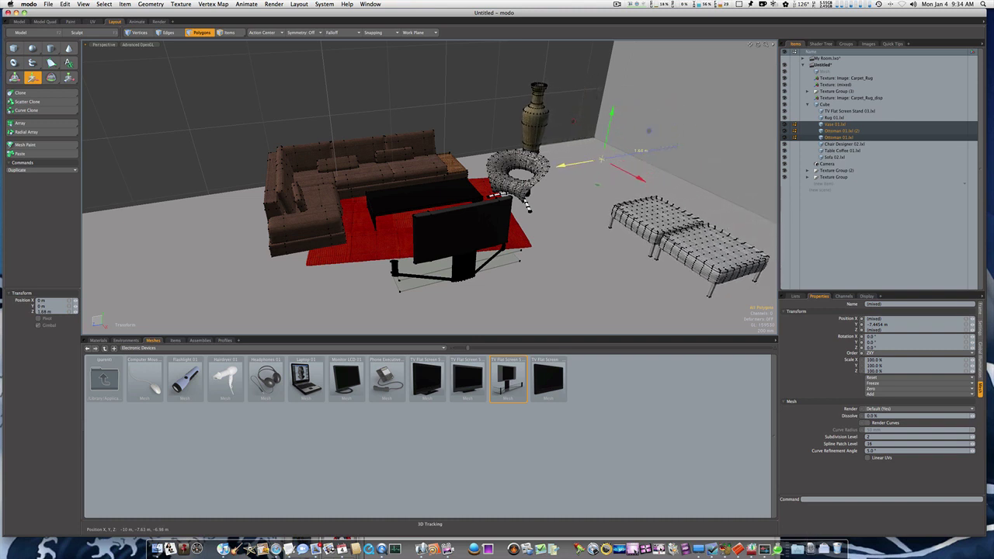
{"action": "key", "text": "space"}
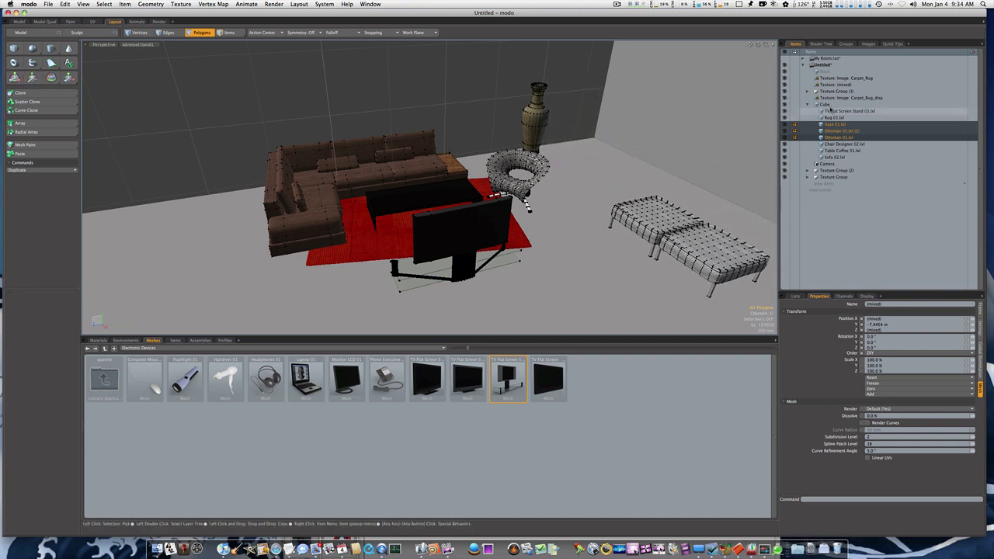
Select the Cube mesh and move its side wall polygon behind the ottomans along Z toward the furniture.
{"action": "left_click", "coordinate": [837, 104]}
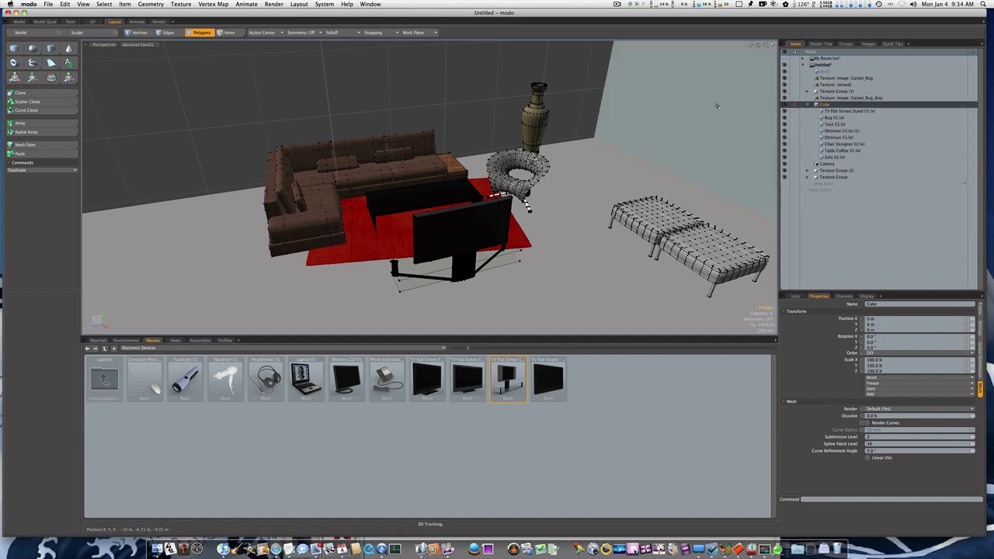
{"action": "key", "text": "w"}
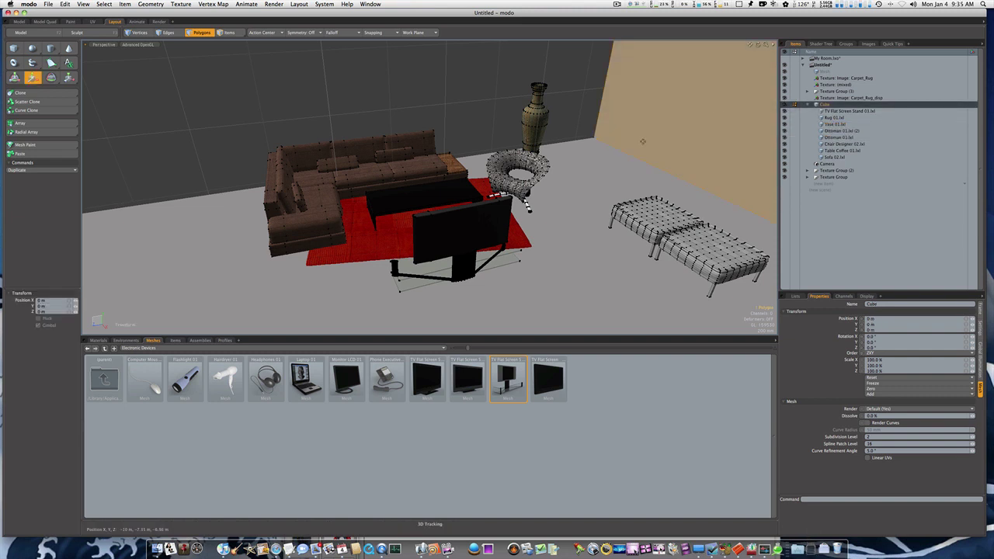
{"action": "left_click_drag", "start_coordinate": [656, 148], "coordinate": [567, 153]}
{"action": "left_click_drag", "start_coordinate": [709, 204], "coordinate": [434, 188]}
{"action": "scroll", "coordinate": [587, 174], "scroll_direction": "up", "scroll_amount": 4}
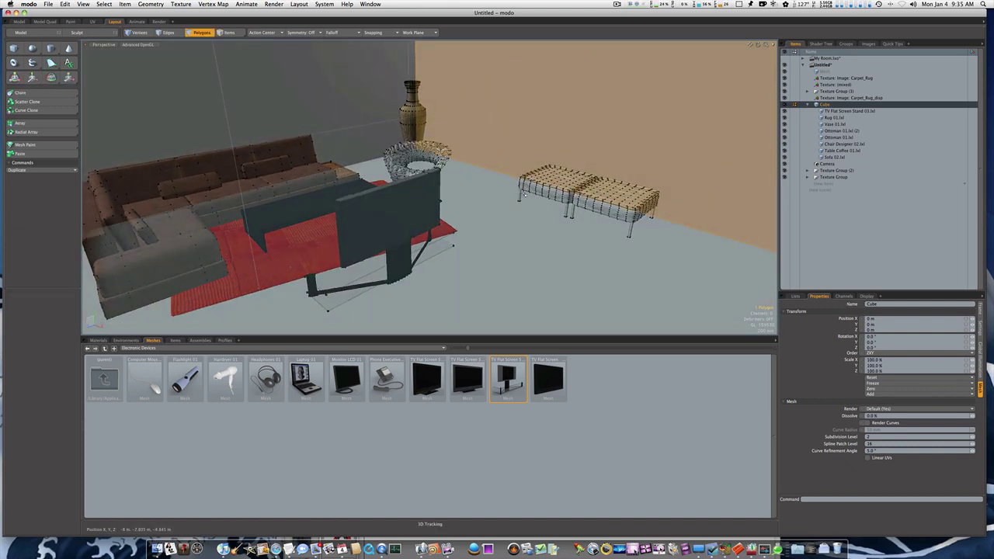
Add an Area Light to the scene and move it about -2.08 m in X and 7.5 m in Z.
{"action": "right_click", "coordinate": [827, 183]}
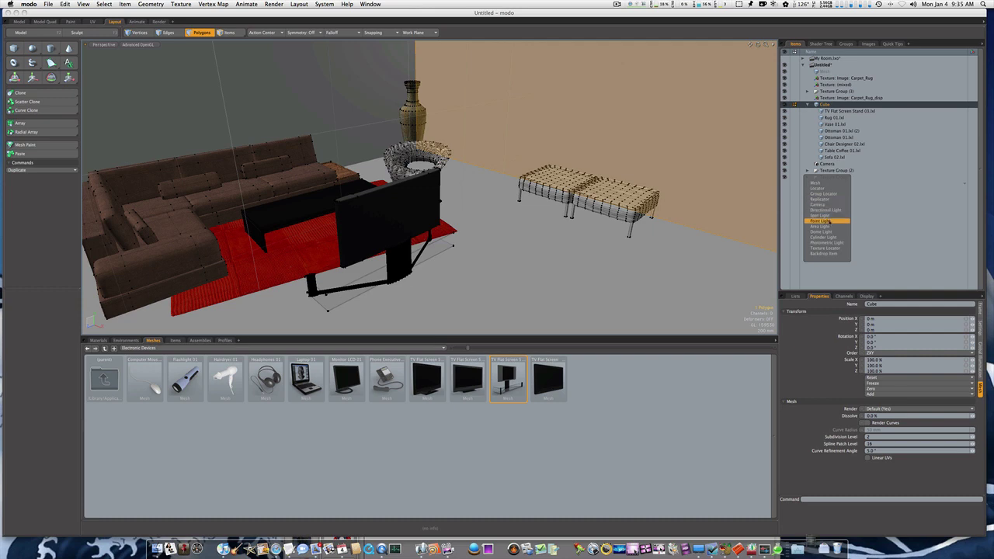
{"action": "left_click", "coordinate": [821, 226]}
{"action": "left_click_drag", "start_coordinate": [480, 208], "coordinate": [407, 185], "text": "ctrl+alt"}
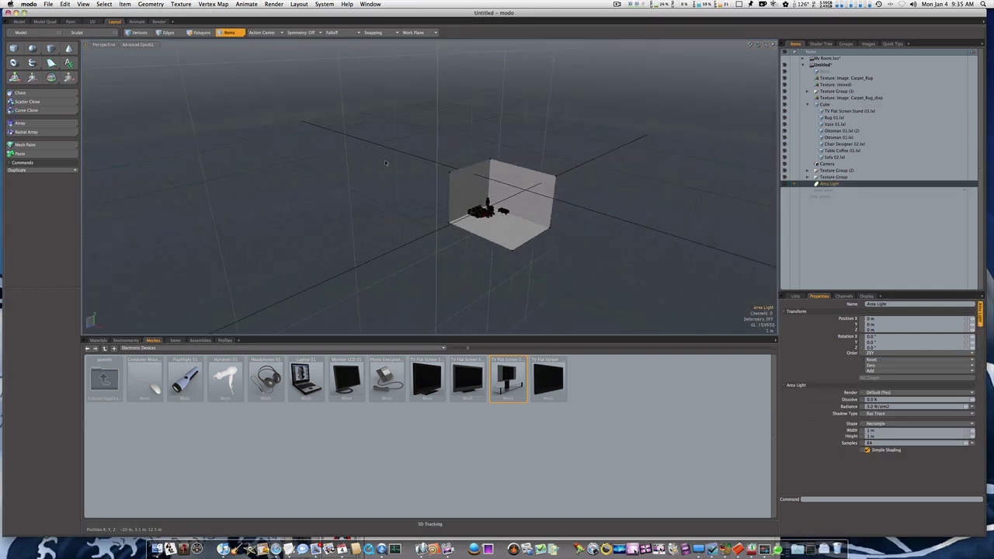
{"action": "key", "text": "w"}
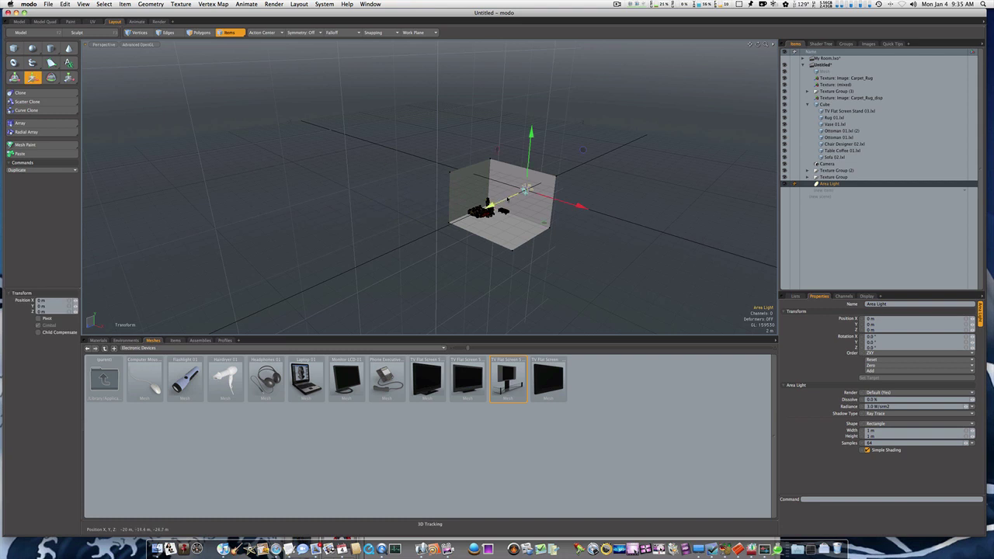
{"action": "left_click_drag", "start_coordinate": [508, 198], "coordinate": [459, 217]}
{"action": "left_click_drag", "start_coordinate": [460, 217], "coordinate": [489, 118], "text": "ctrl+alt"}
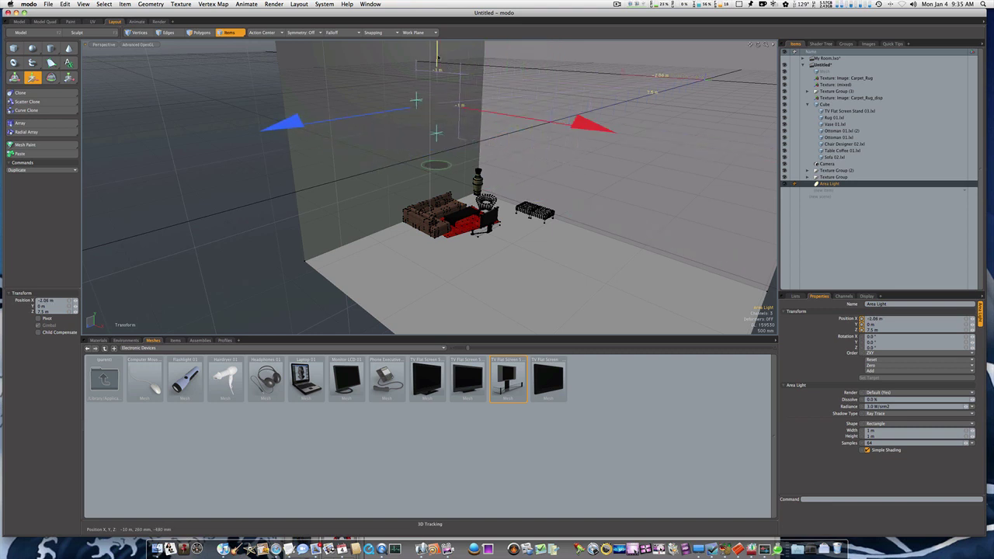
Enable Show Lights in the viewport's visibility options.
{"action": "key", "text": "o"}
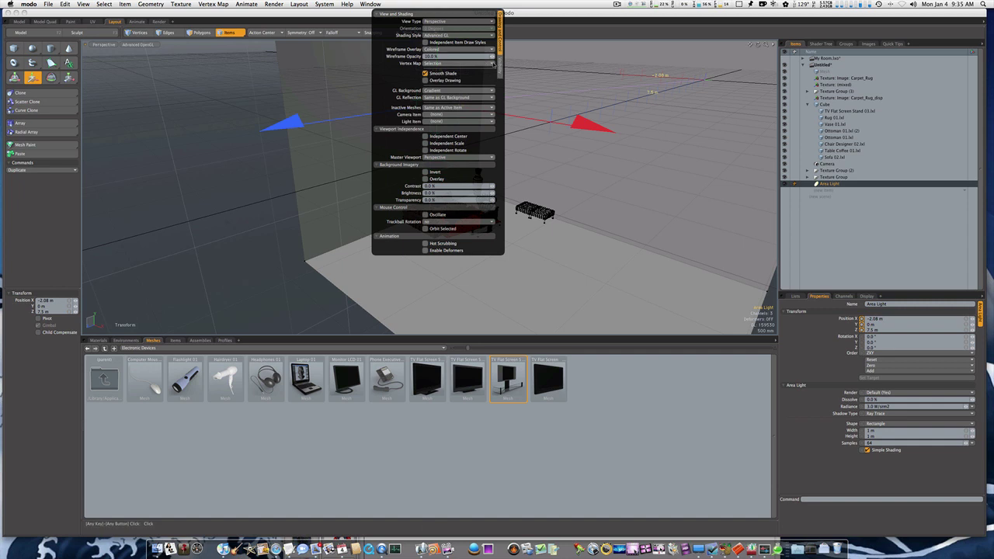
{"action": "left_click", "coordinate": [501, 68]}
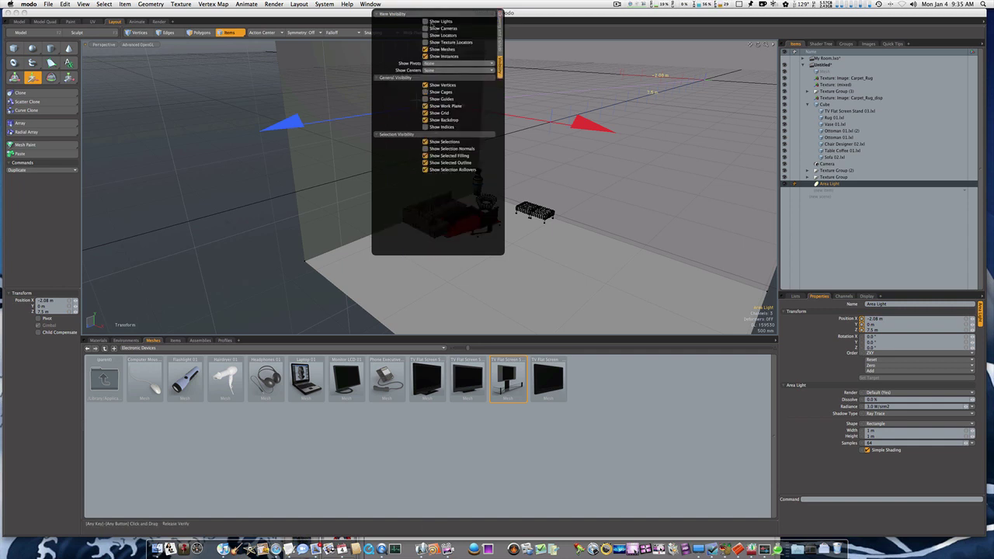
{"action": "left_click", "coordinate": [425, 21]}
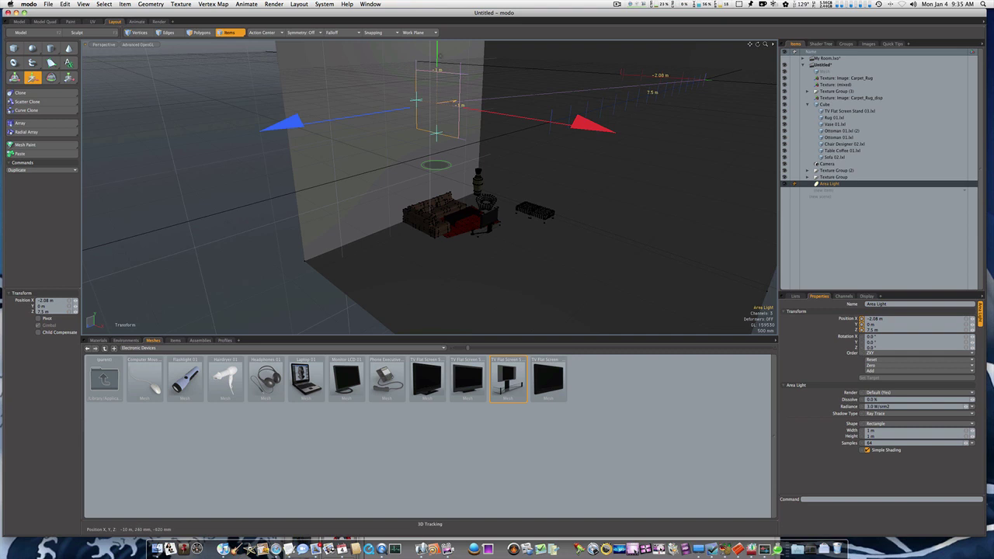
Move the Area Light into the room near the vase, to about -7.03 m X, -3.94 m Y and 500 mm Z.
{"action": "left_click_drag", "start_coordinate": [436, 51], "coordinate": [436, 206]}
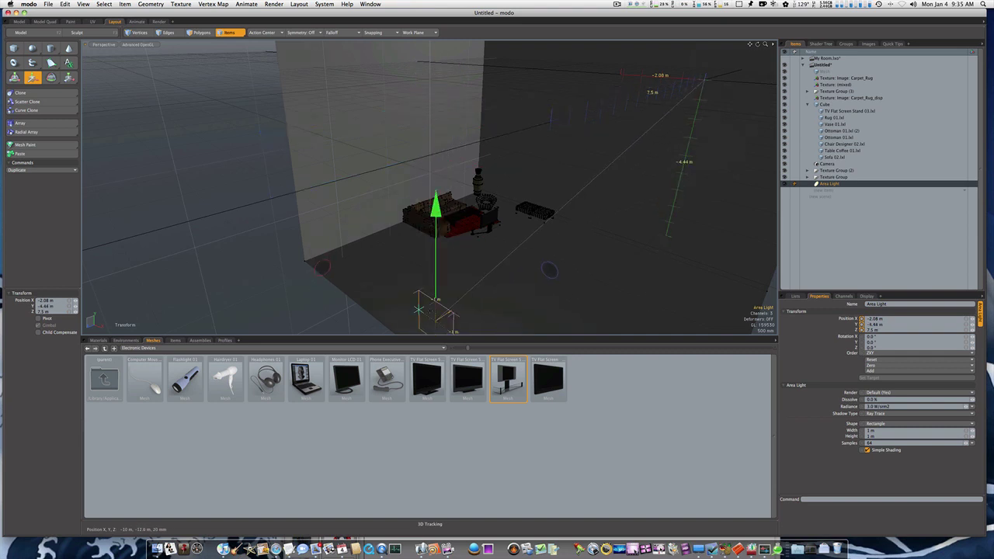
{"action": "scroll", "coordinate": [482, 311], "scroll_direction": "down", "scroll_amount": 4}
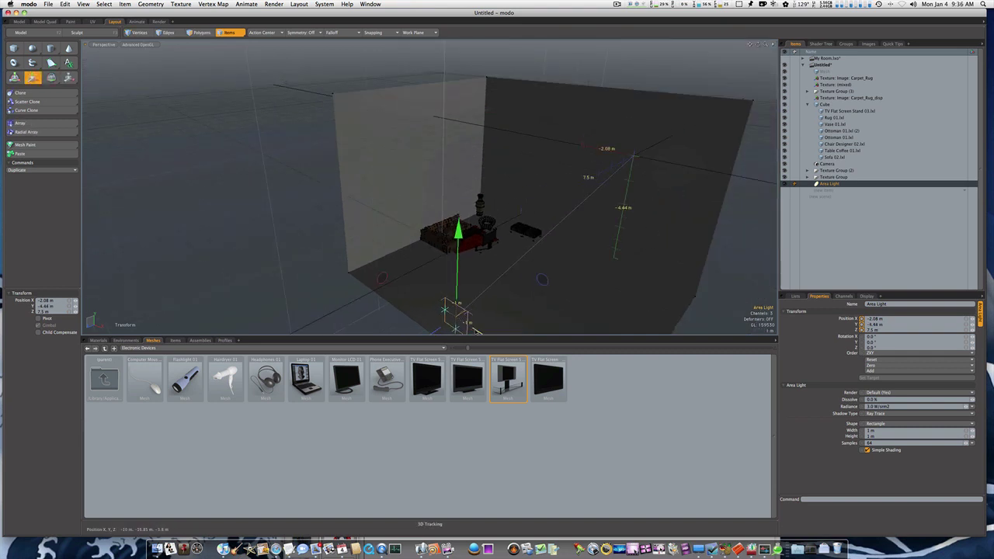
{"action": "left_click_drag", "start_coordinate": [477, 330], "coordinate": [381, 275]}
{"action": "left_click_drag", "start_coordinate": [293, 217], "coordinate": [438, 161]}
{"action": "scroll", "coordinate": [463, 252], "scroll_direction": "up", "scroll_amount": 6}
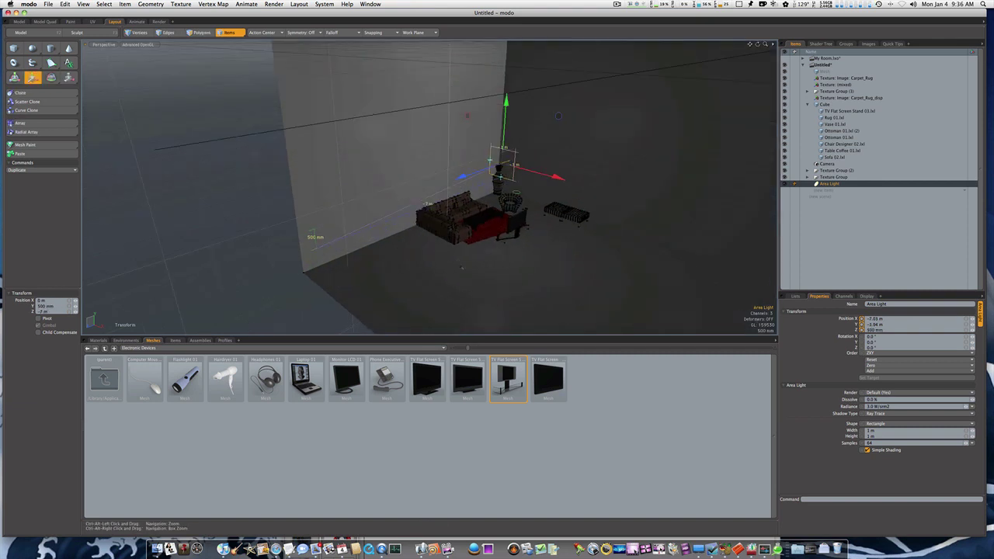
Lower the Area Light to the TV stand and rug, at about -7.83 m X, -6.58 m Y and -940 mm Z.
{"action": "left_click_drag", "start_coordinate": [543, 216], "coordinate": [518, 263], "text": "alt+shift"}
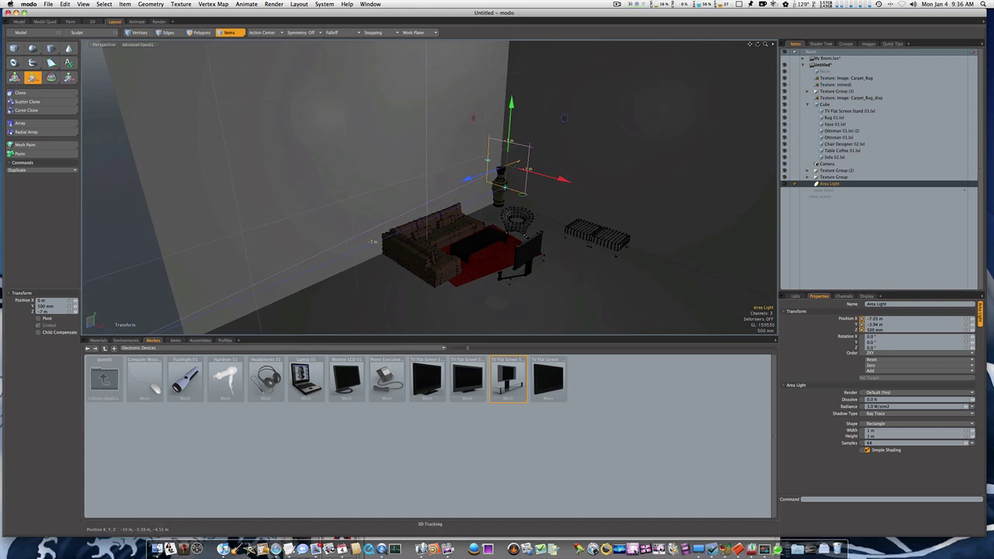
{"action": "left_click_drag", "start_coordinate": [466, 180], "coordinate": [487, 171]}
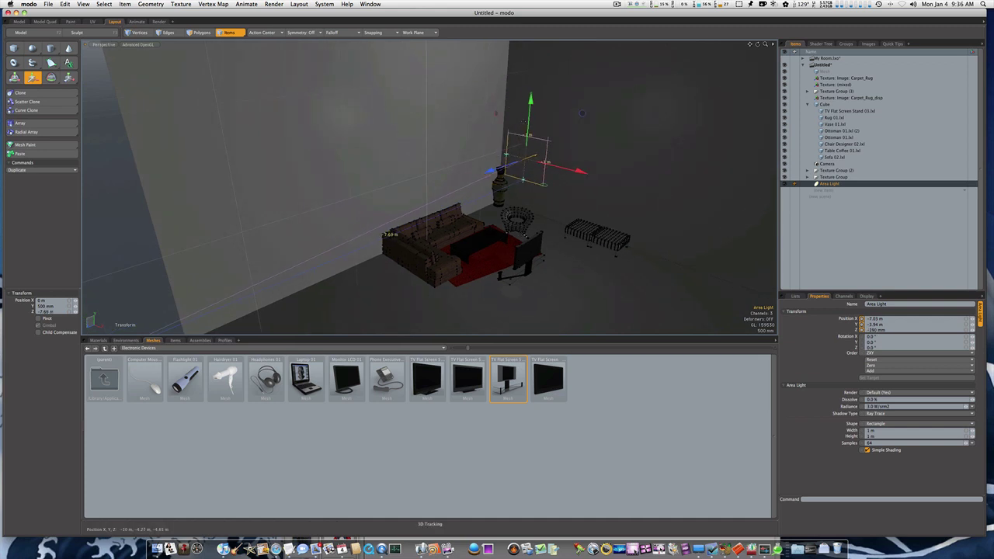
{"action": "left_click_drag", "start_coordinate": [530, 101], "coordinate": [520, 214]}
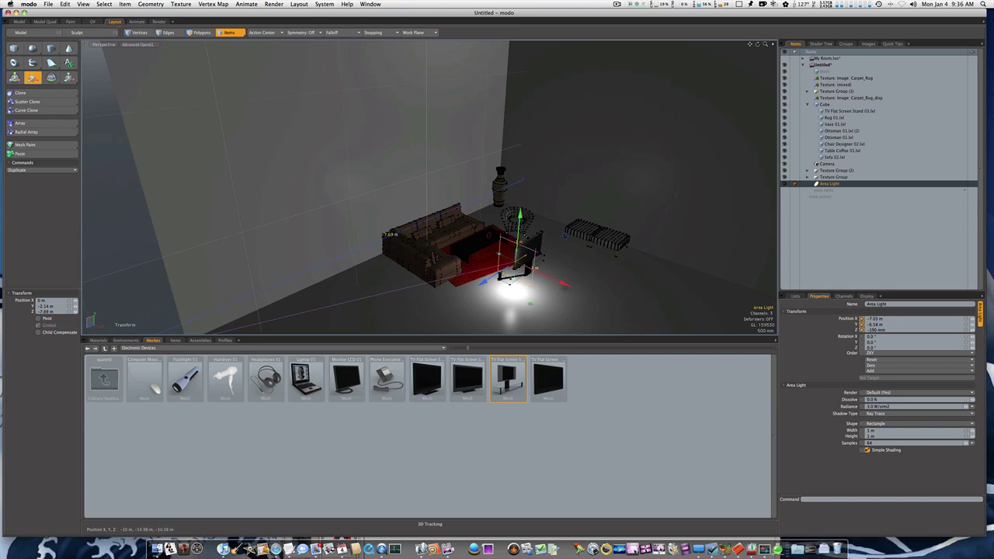
{"action": "left_click_drag", "start_coordinate": [565, 284], "coordinate": [533, 269]}
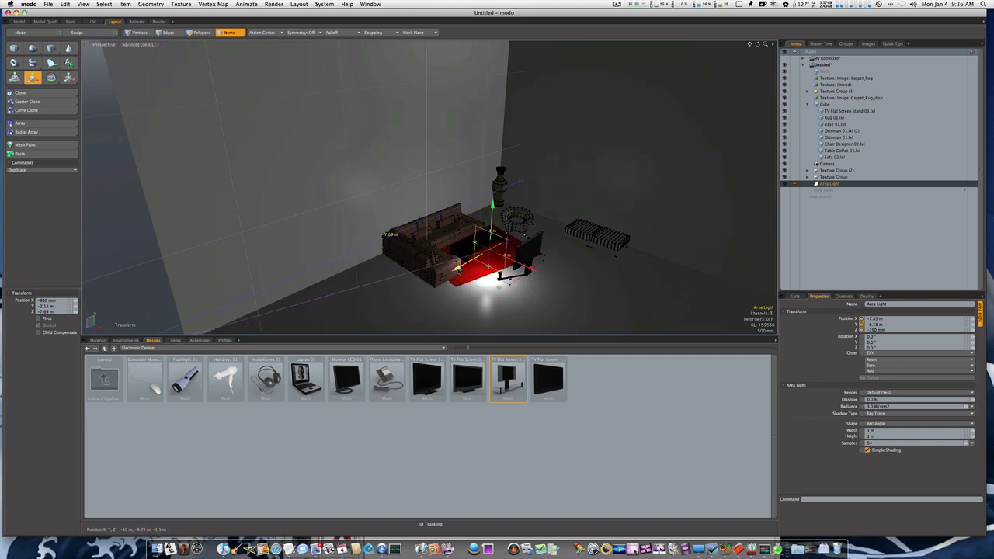
{"action": "left_click_drag", "start_coordinate": [456, 269], "coordinate": [477, 257]}
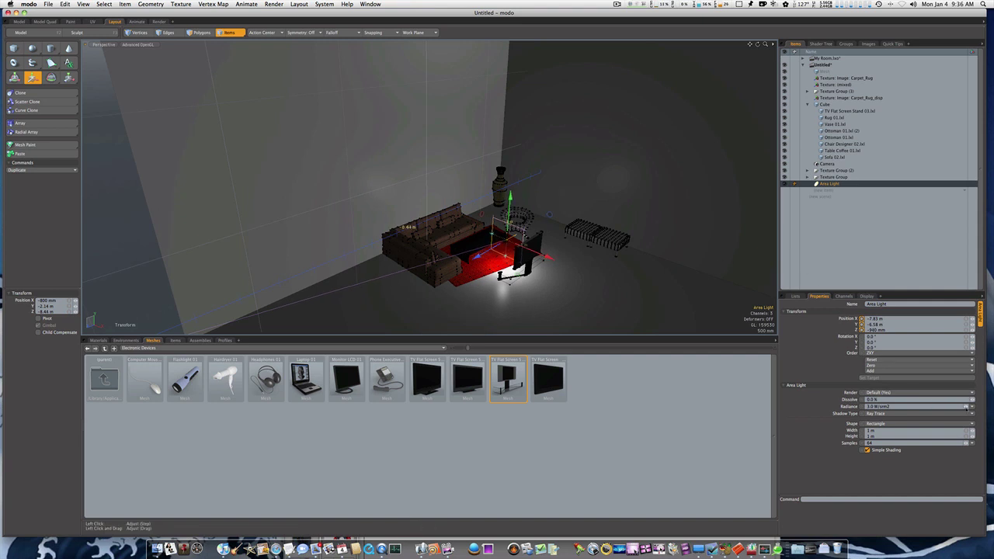
Reduce the Area Light's radiance to about 1.46 W/srm2 and shift the light -80 mm in X and -140 mm in Y.
{"action": "left_click_drag", "start_coordinate": [967, 408], "coordinate": [960, 407]}
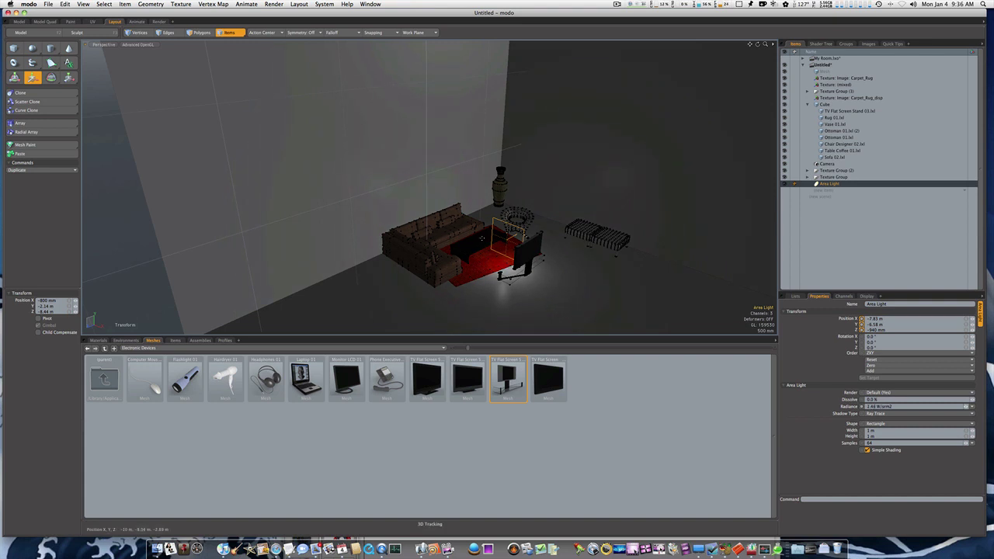
{"action": "key", "text": "q"}
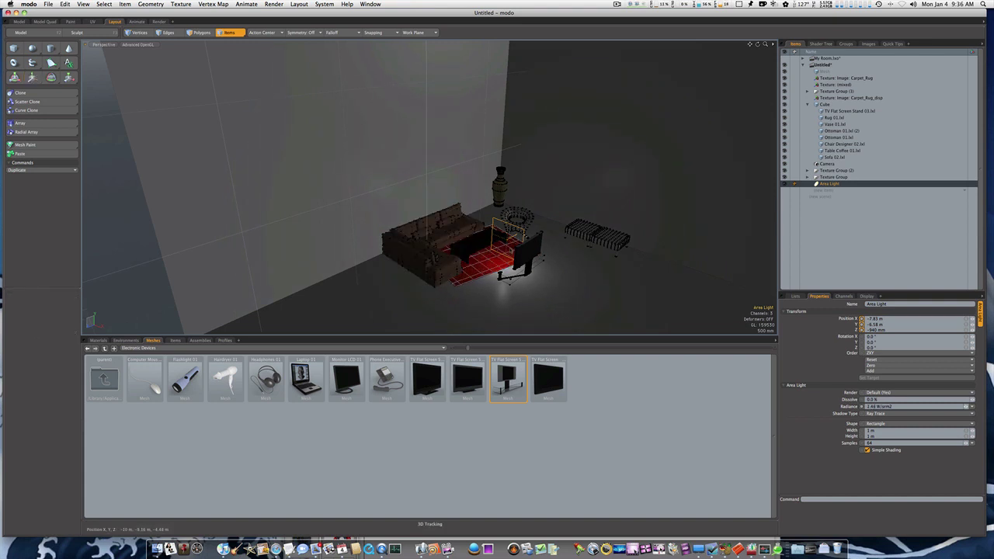
{"action": "key", "text": "y"}
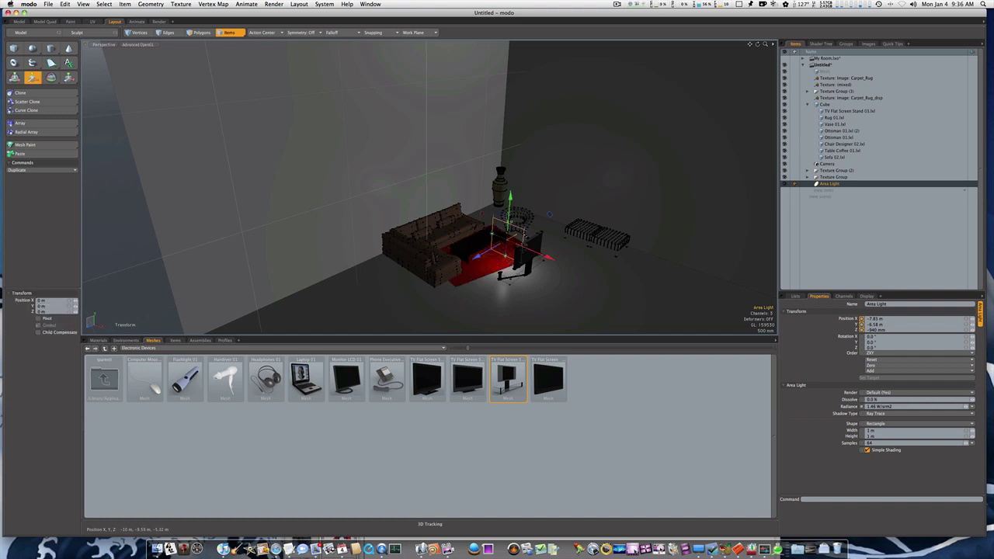
{"action": "left_click_drag", "start_coordinate": [549, 214], "coordinate": [545, 217]}
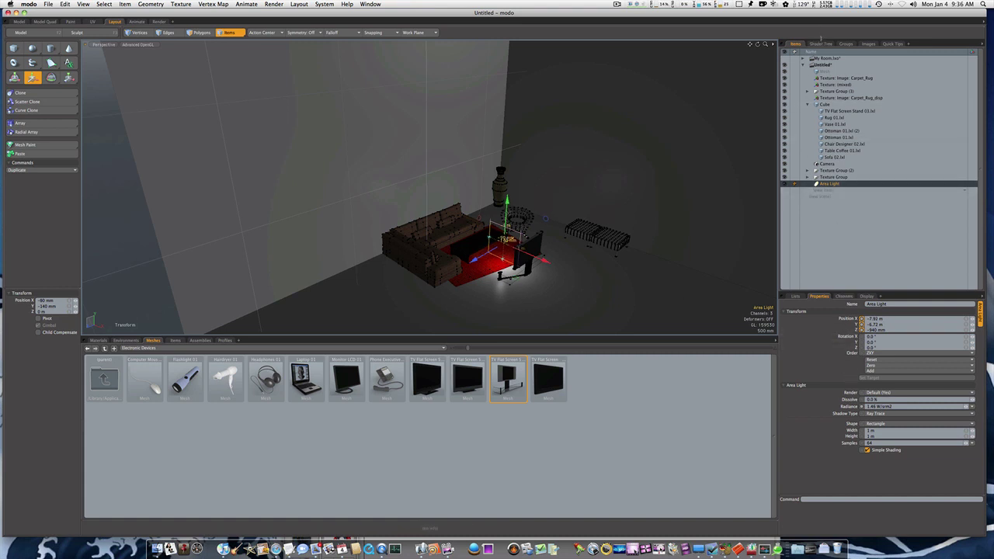
Change the colour of the Area Light's Light Material to a warm orange in the shader tree.
{"action": "left_click", "coordinate": [821, 42]}
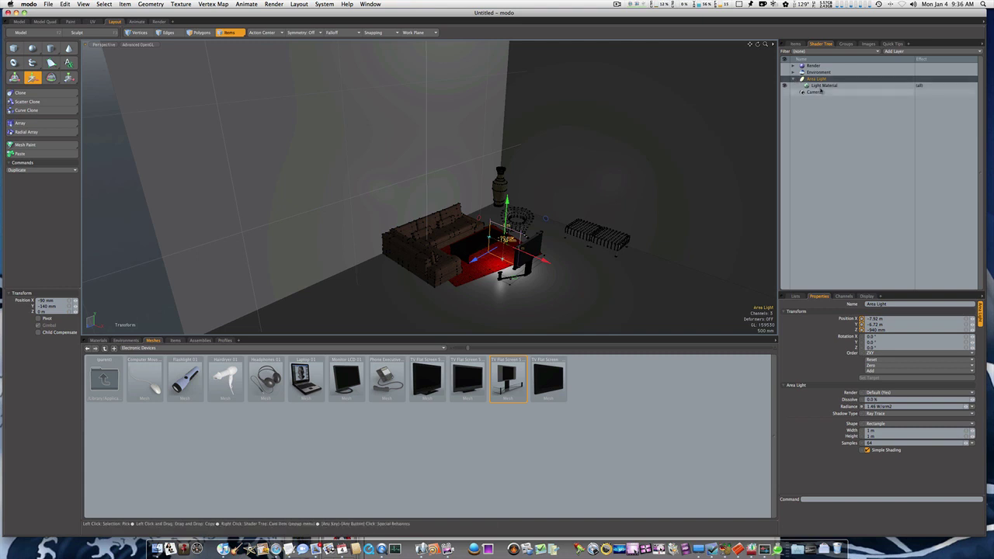
{"action": "left_click", "coordinate": [822, 86]}
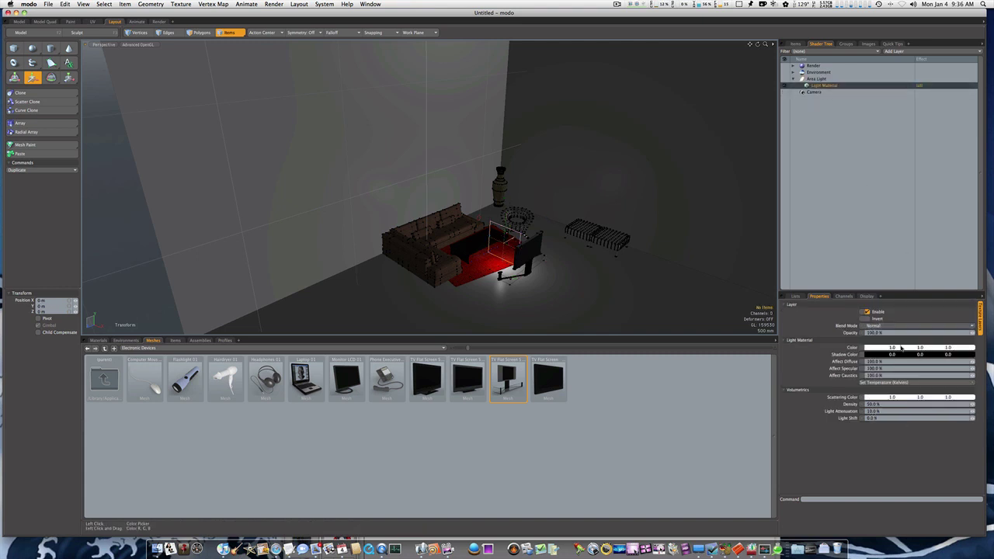
{"action": "left_click", "coordinate": [895, 348]}
{"action": "left_click_drag", "start_coordinate": [502, 178], "coordinate": [517, 174]}
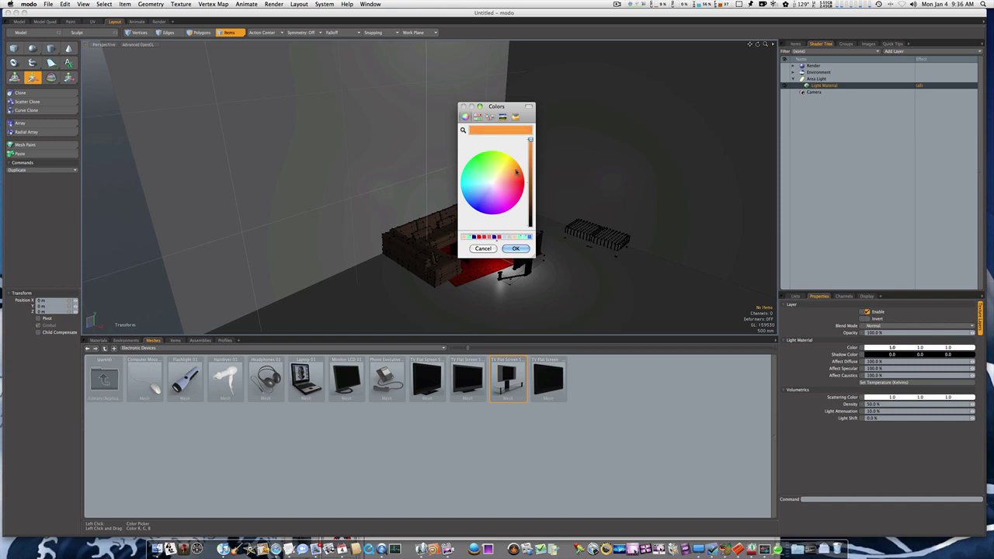
{"action": "left_click", "coordinate": [516, 249]}
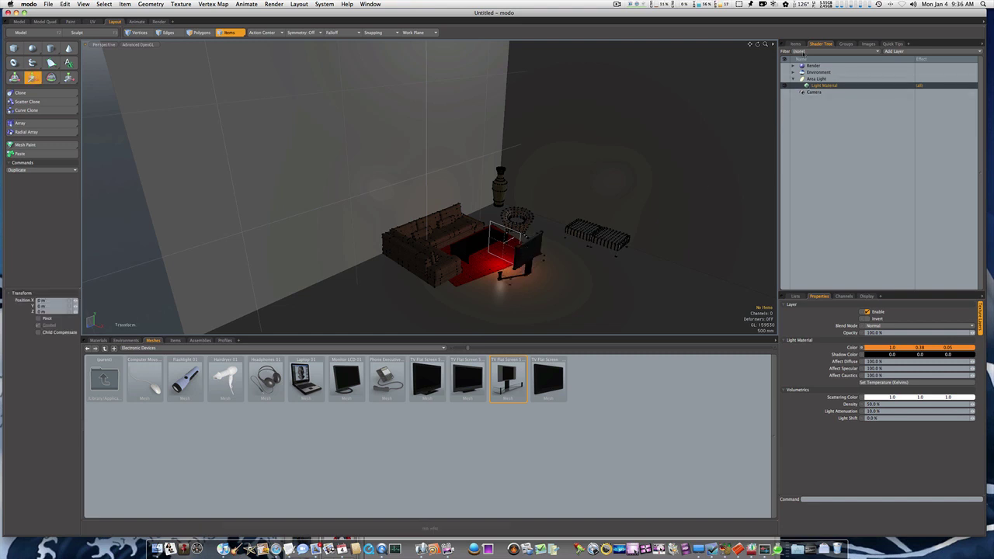
Shift the Area Light -100 mm in X, to -8.02 m, and reduce its radiance to 1.0 W/srm2.
{"action": "left_click", "coordinate": [796, 44]}
{"action": "left_click", "coordinate": [832, 185]}
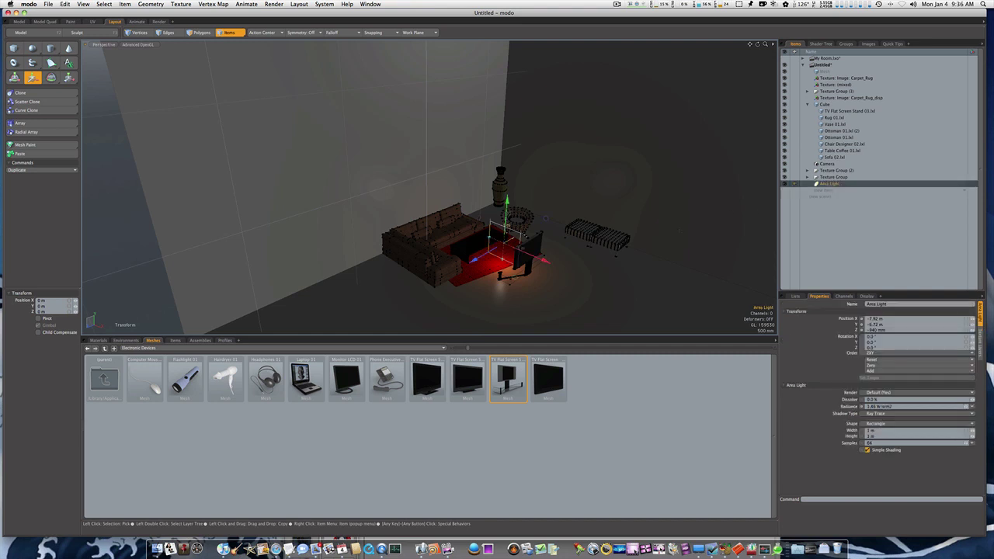
{"action": "left_click_drag", "start_coordinate": [548, 263], "coordinate": [545, 260]}
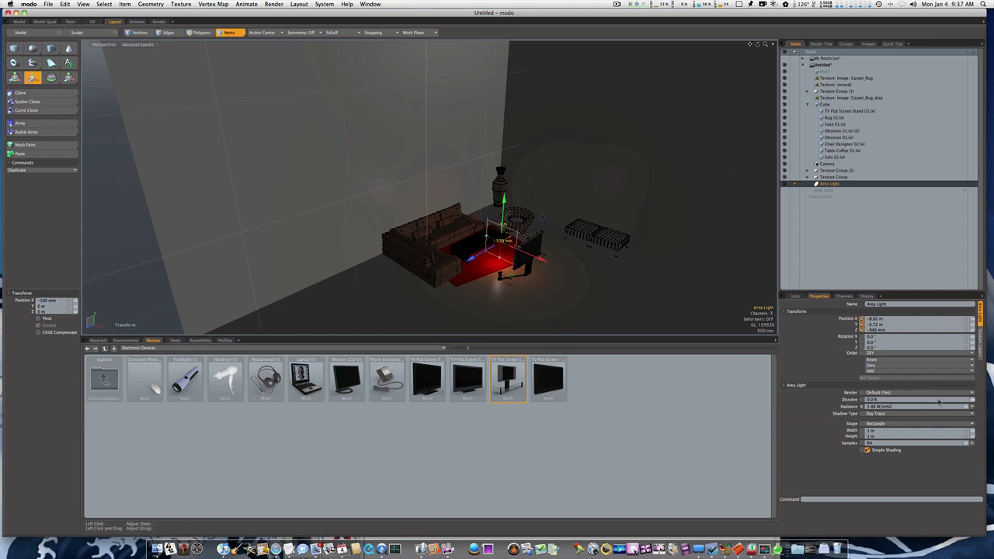
{"action": "left_click_drag", "start_coordinate": [967, 407], "coordinate": [964, 407]}
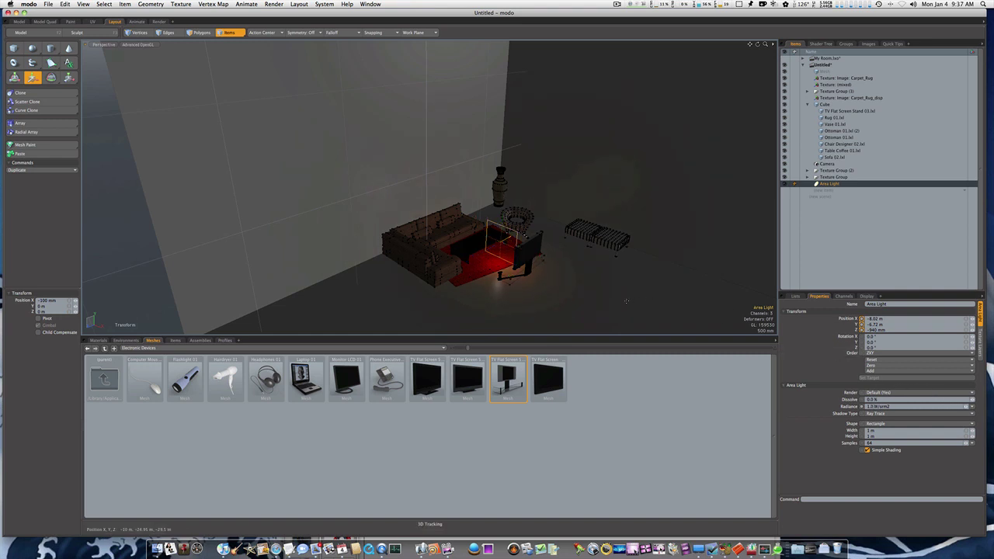
Switch to the Render layout and orbit the render camera to show the furnished room corner from above.
{"action": "left_click_drag", "start_coordinate": [575, 272], "coordinate": [579, 235], "text": "alt"}
{"action": "scroll", "coordinate": [562, 267], "scroll_direction": "up", "scroll_amount": 5}
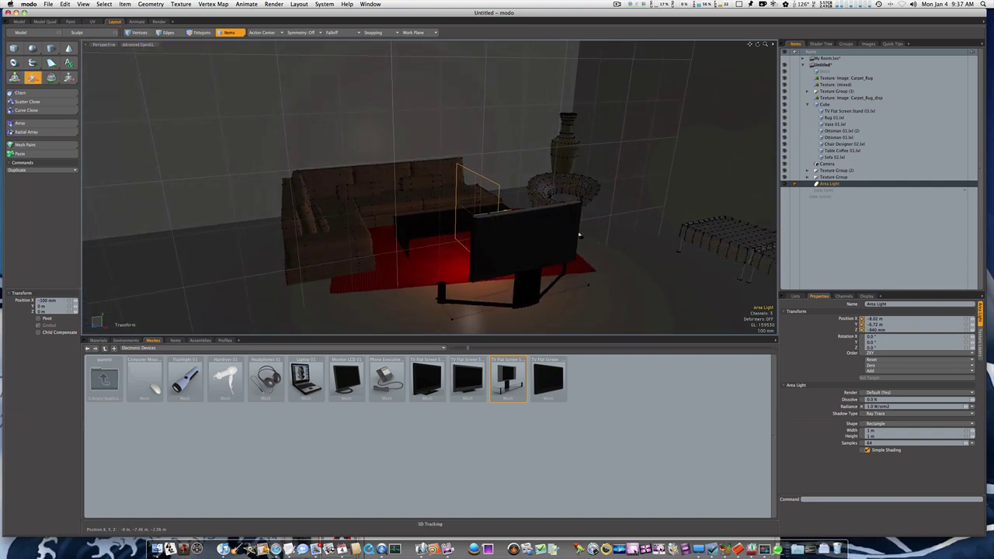
{"action": "left_click", "coordinate": [159, 22]}
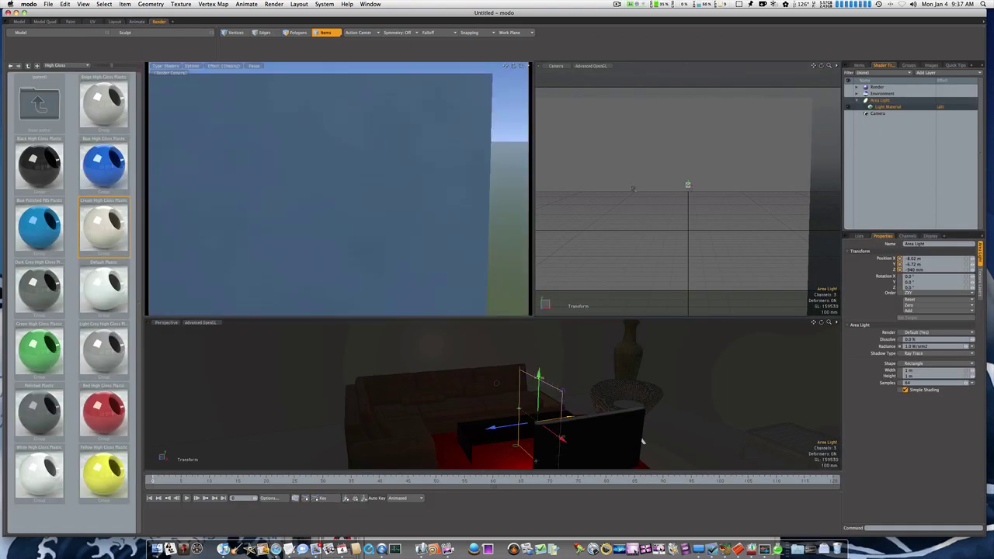
{"action": "left_click_drag", "start_coordinate": [692, 205], "coordinate": [675, 184], "text": "ctrl+alt"}
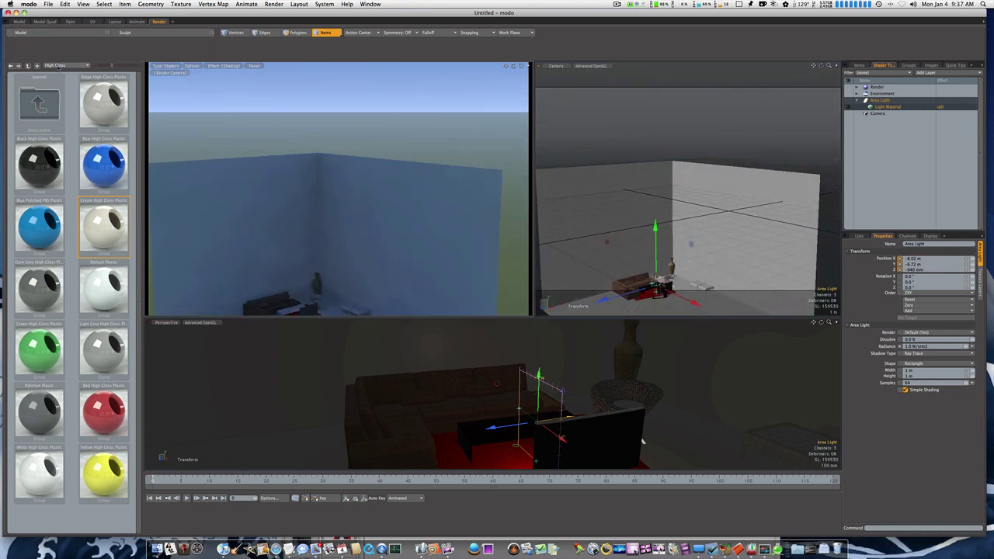
Apply the Soft Tent 01 environment from the Studio presets and frame the camera on the TV, coffee table and chair.
{"action": "left_click", "coordinate": [59, 67]}
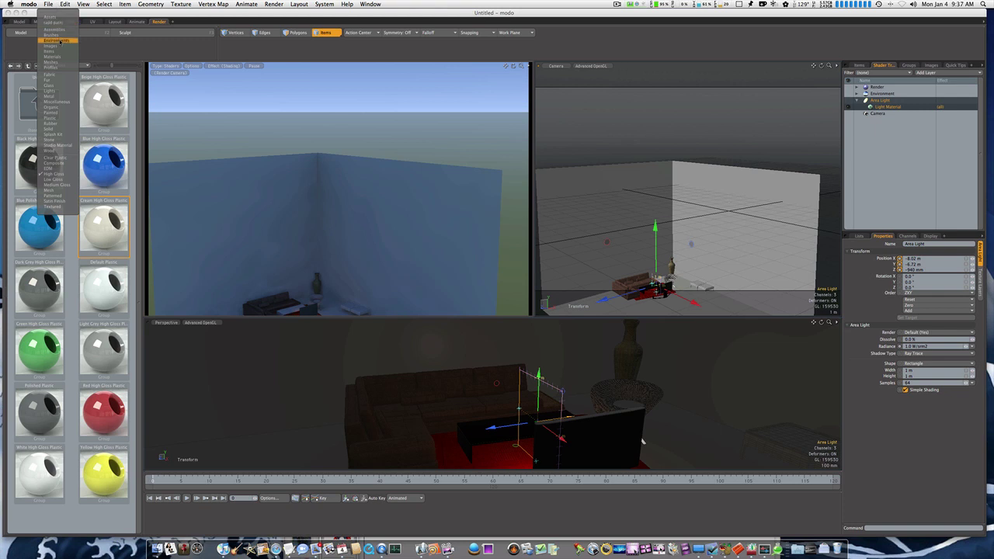
{"action": "left_click", "coordinate": [60, 41]}
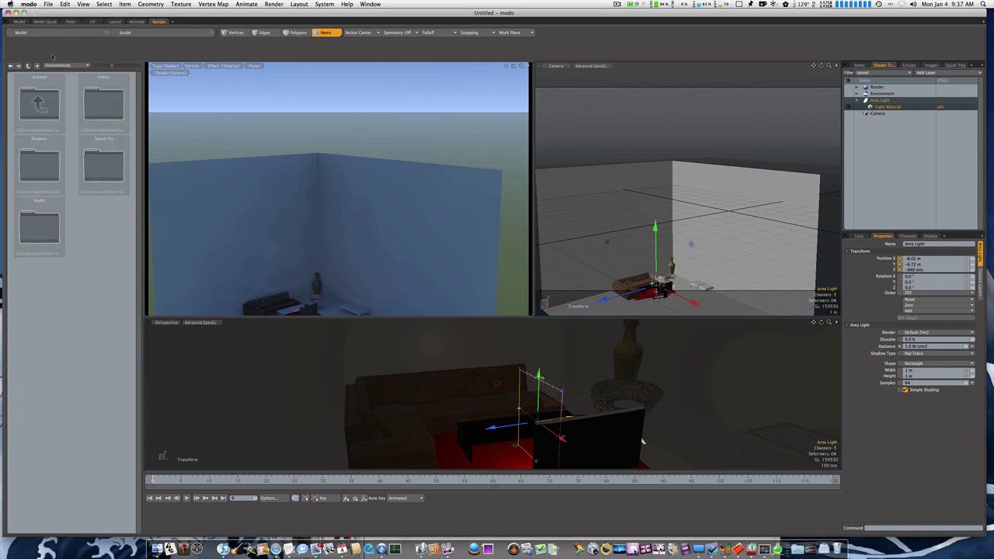
{"action": "double_click", "coordinate": [48, 226]}
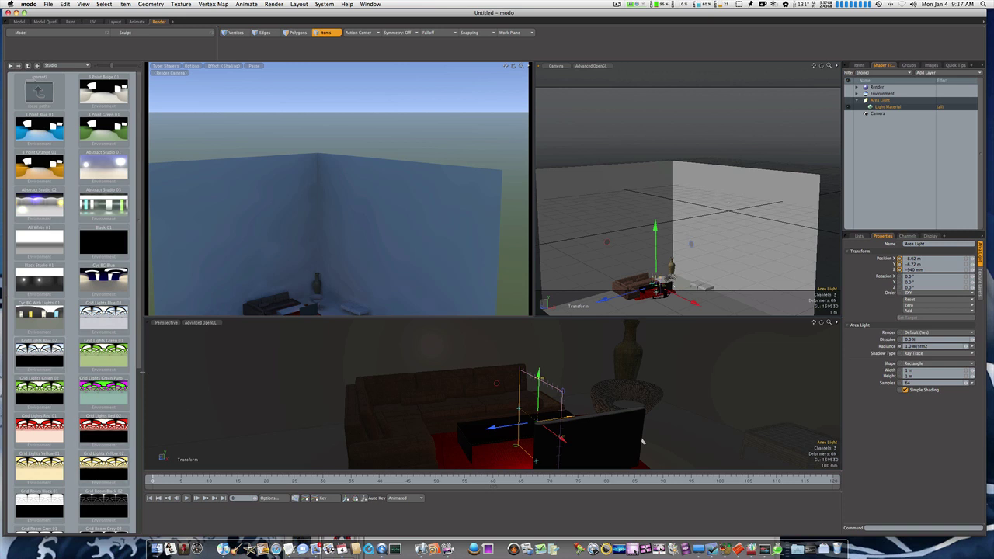
{"action": "scroll", "coordinate": [72, 295], "scroll_direction": "down", "scroll_amount": 5}
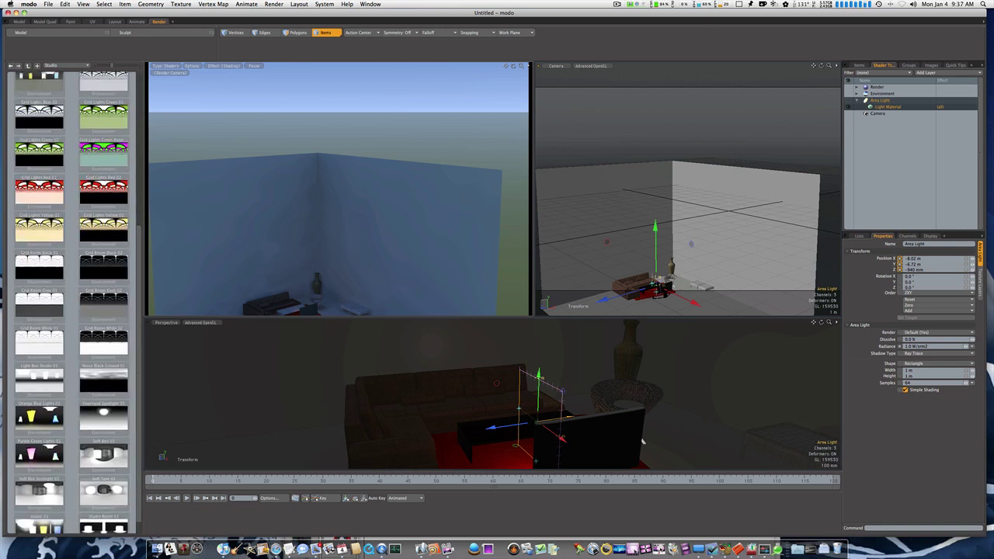
{"action": "double_click", "coordinate": [113, 489]}
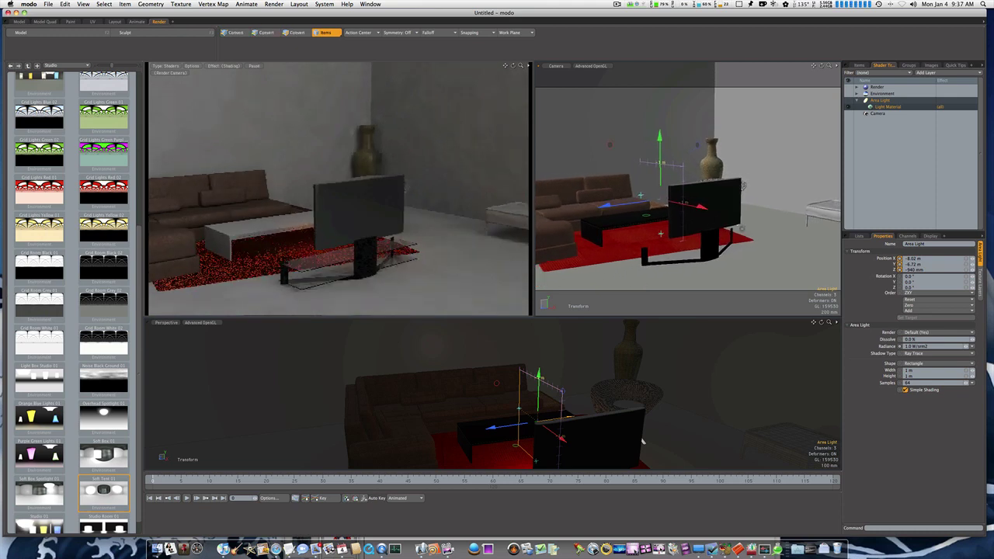
{"action": "left_click_drag", "start_coordinate": [742, 230], "coordinate": [731, 260], "text": "alt"}
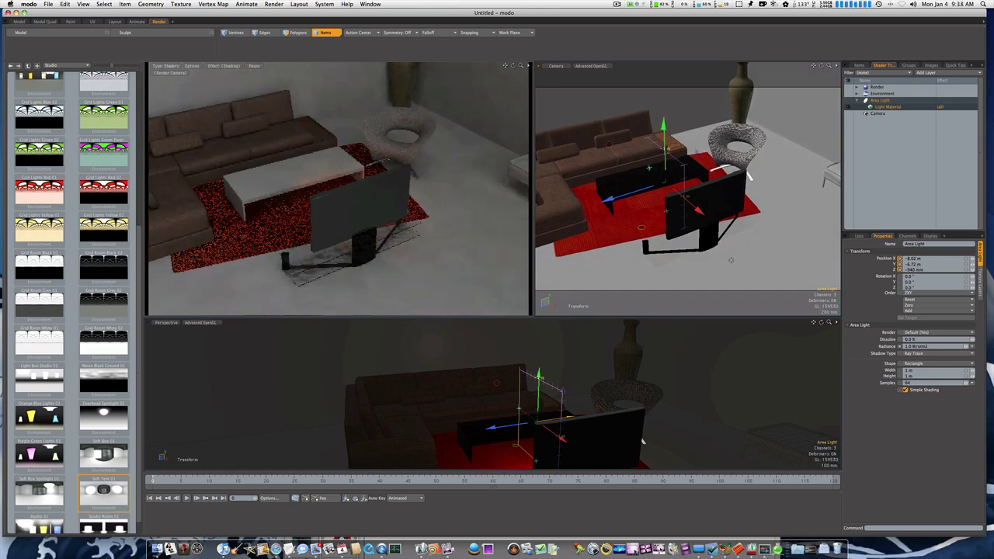
{"action": "left_click_drag", "start_coordinate": [731, 260], "coordinate": [711, 239], "text": "alt"}
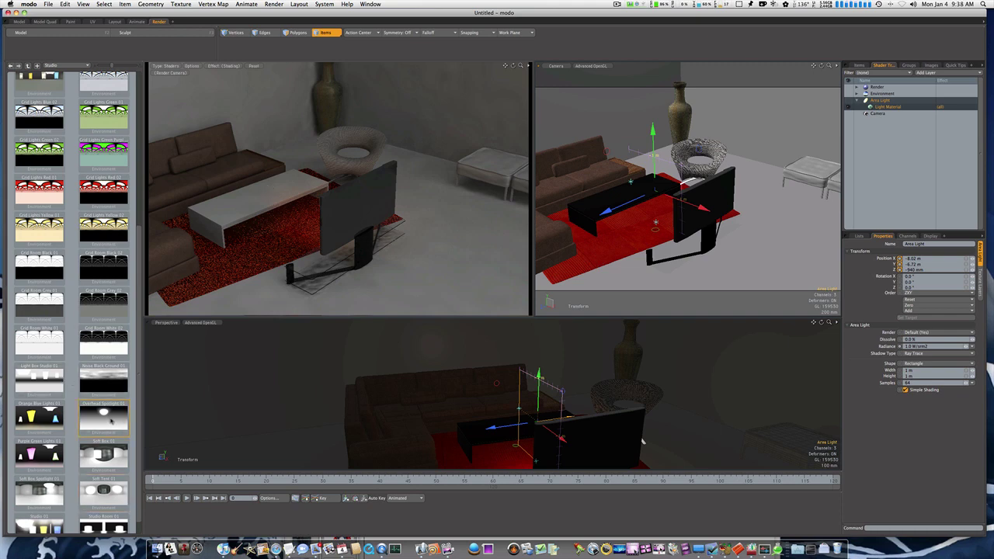
Try the Overhead Spotlight 01 and Light Box Studio 01 environments, and settle on Soft Box Spotlight 01.
{"action": "double_click", "coordinate": [111, 422]}
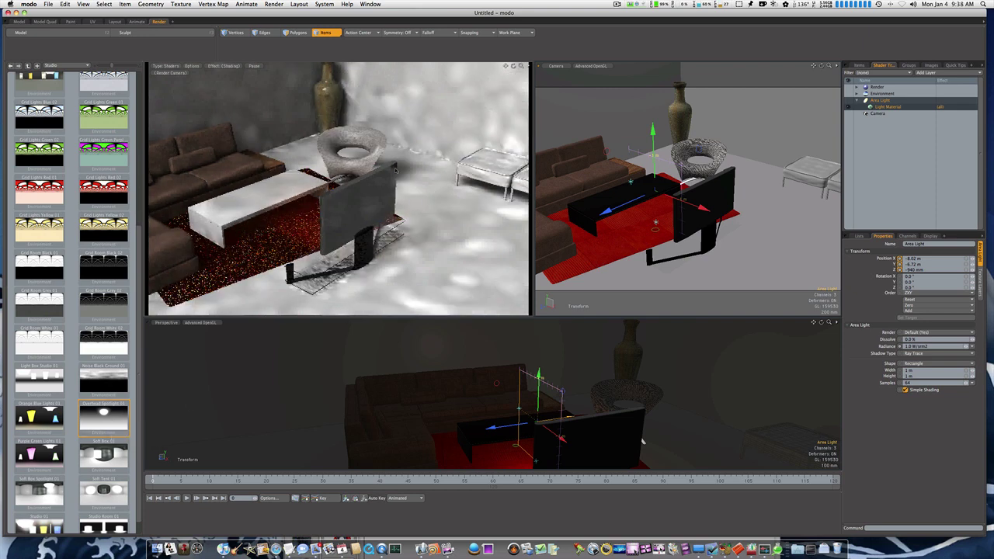
{"action": "double_click", "coordinate": [32, 376]}
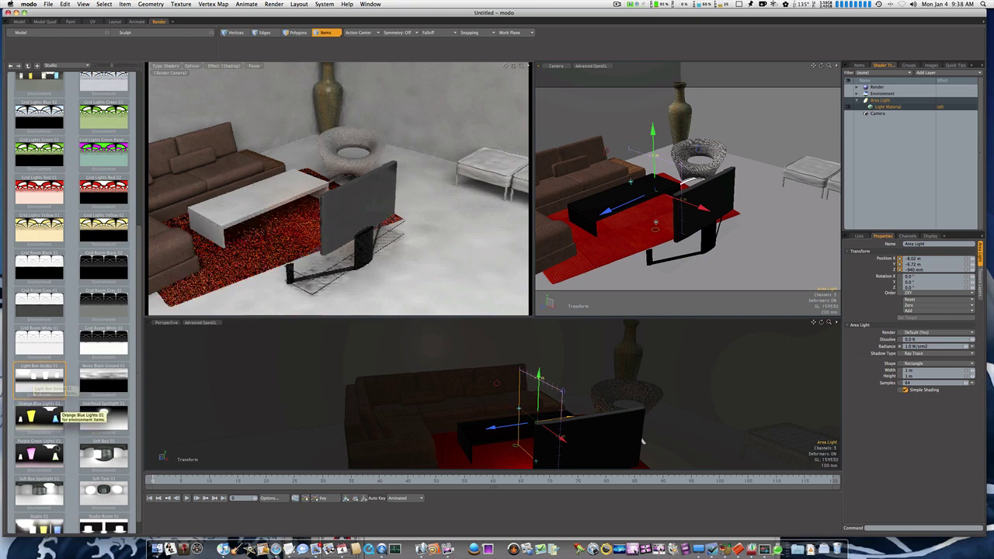
{"action": "left_click", "coordinate": [50, 487]}
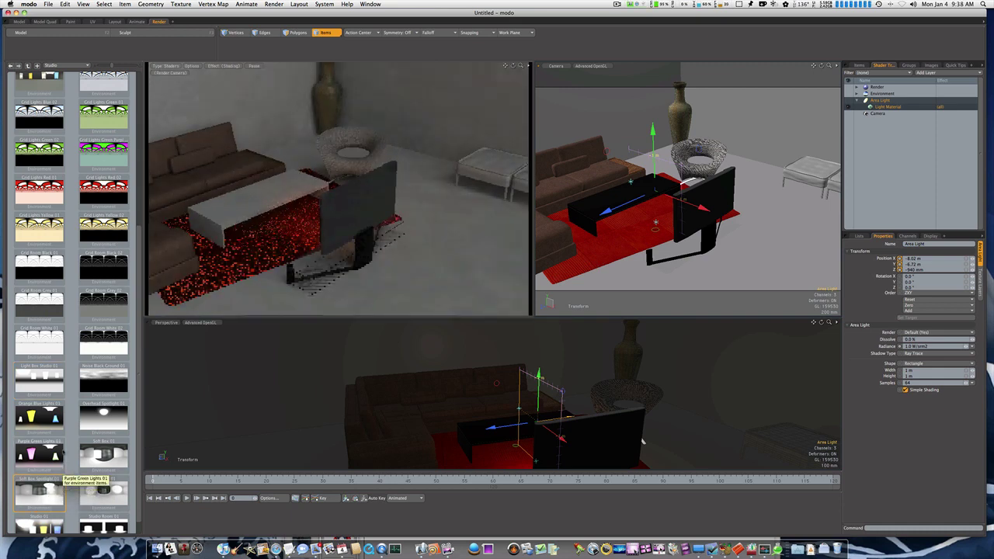
{"action": "scroll", "coordinate": [64, 454], "scroll_direction": "down", "scroll_amount": 1}
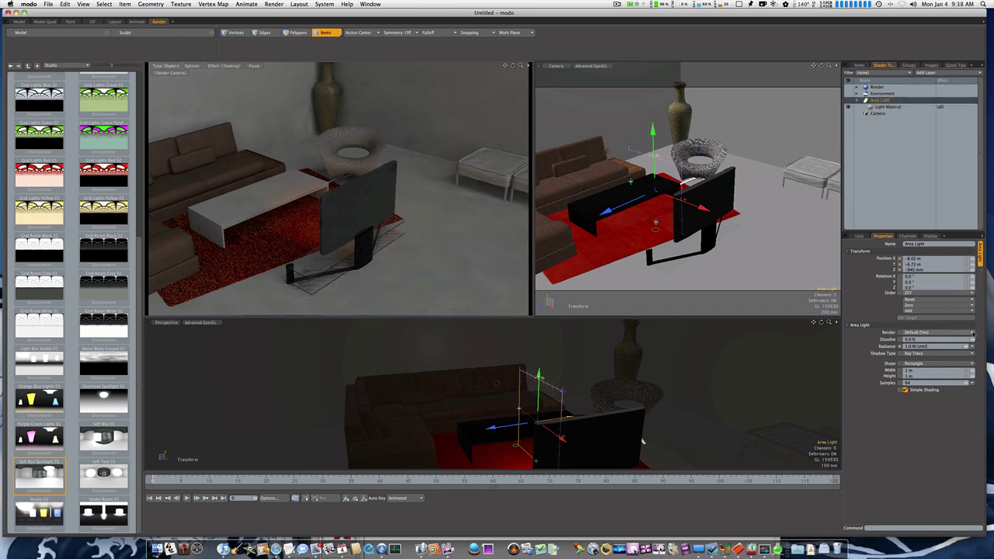
Raise the Area Light's radiance to about 1.97 W/srm2 and move the light 155 mm along Z.
{"action": "left_click_drag", "start_coordinate": [967, 347], "coordinate": [972, 347]}
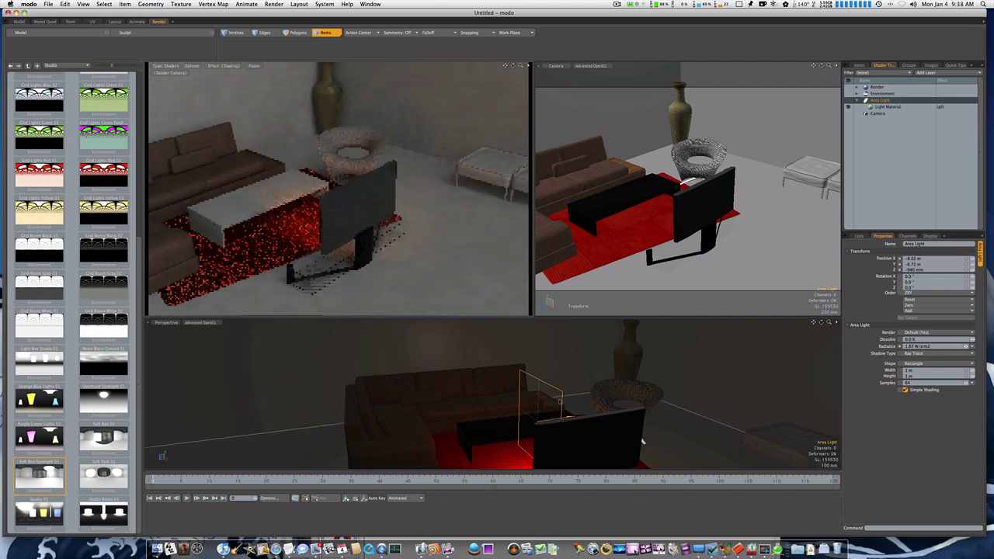
{"action": "key", "text": "w"}
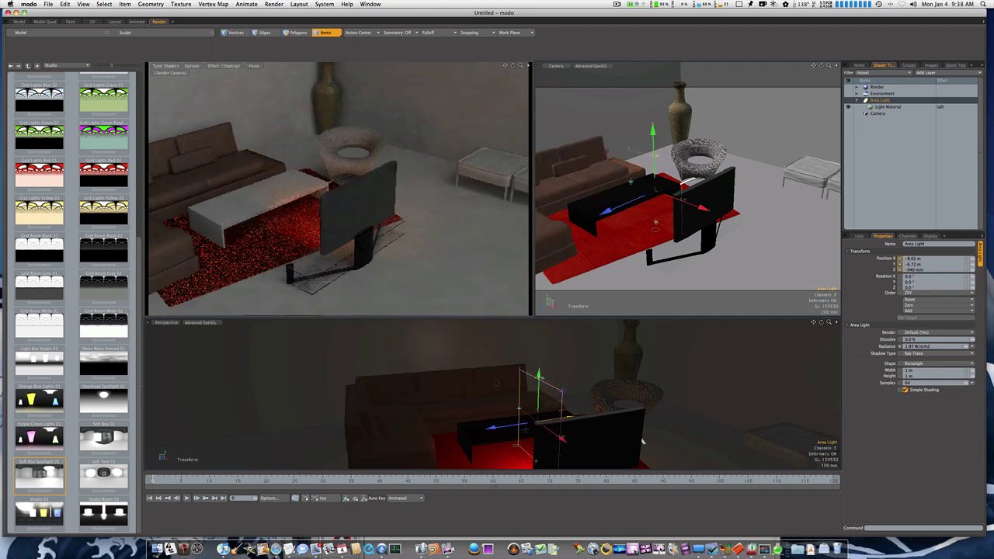
{"action": "left_click_drag", "start_coordinate": [518, 428], "coordinate": [506, 431]}
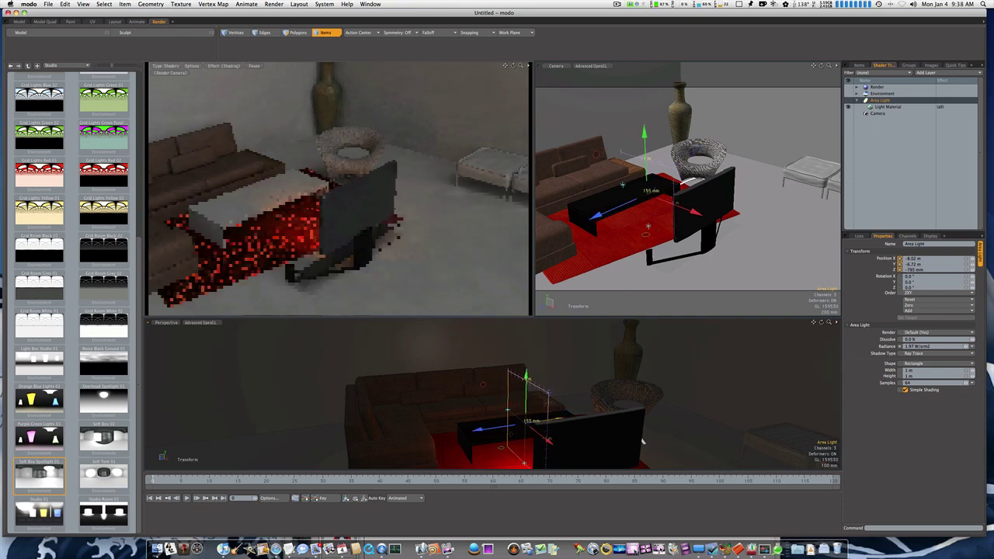
Rotate the Area Light to about 98.6° around Y and reposition it near the TV, at about -7.76 m X and -824 mm Z.
{"action": "key", "text": "e"}
{"action": "left_click_drag", "start_coordinate": [513, 450], "coordinate": [595, 440]}
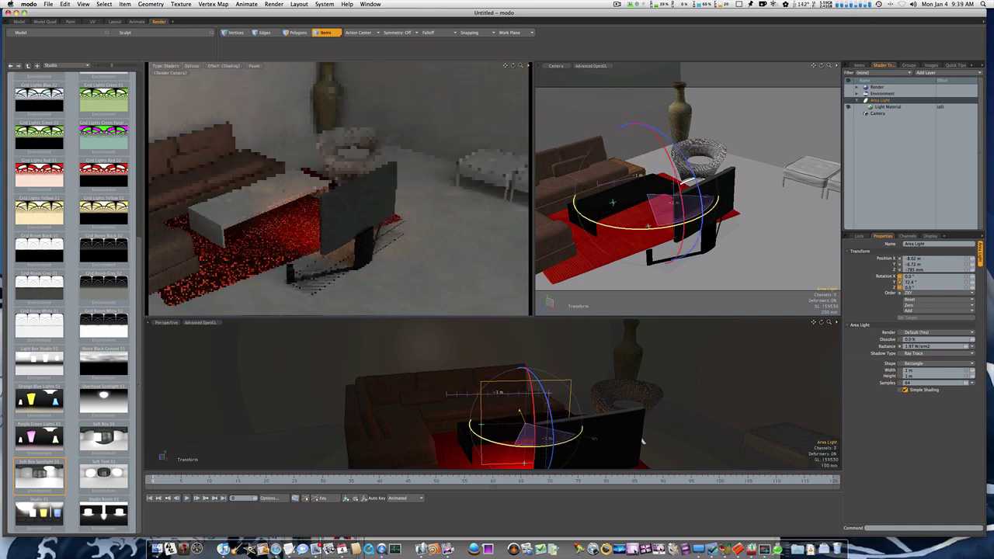
{"action": "left_click_drag", "start_coordinate": [643, 442], "coordinate": [610, 446]}
{"action": "key", "text": "w"}
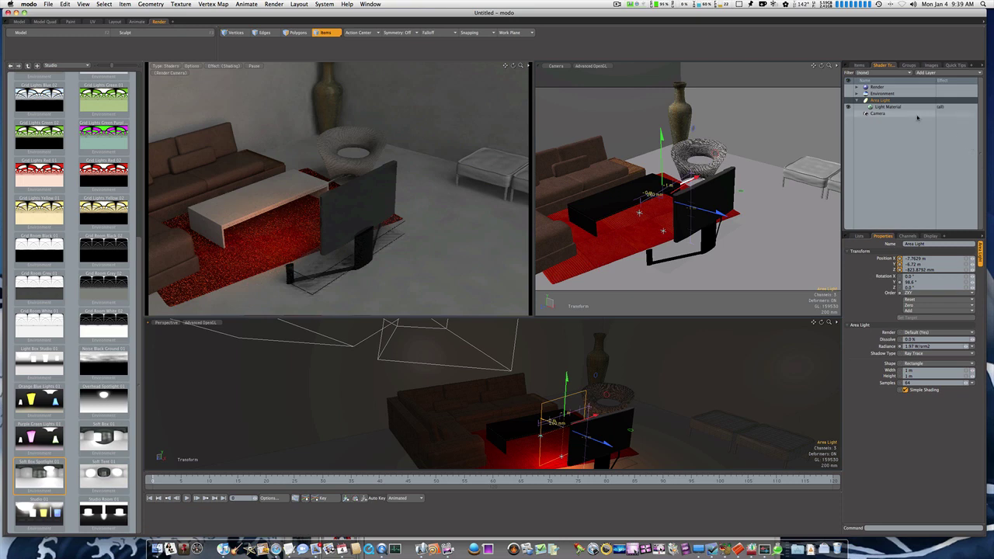
Add a Directional Light to the scene's item list.
{"action": "left_click", "coordinate": [859, 66]}
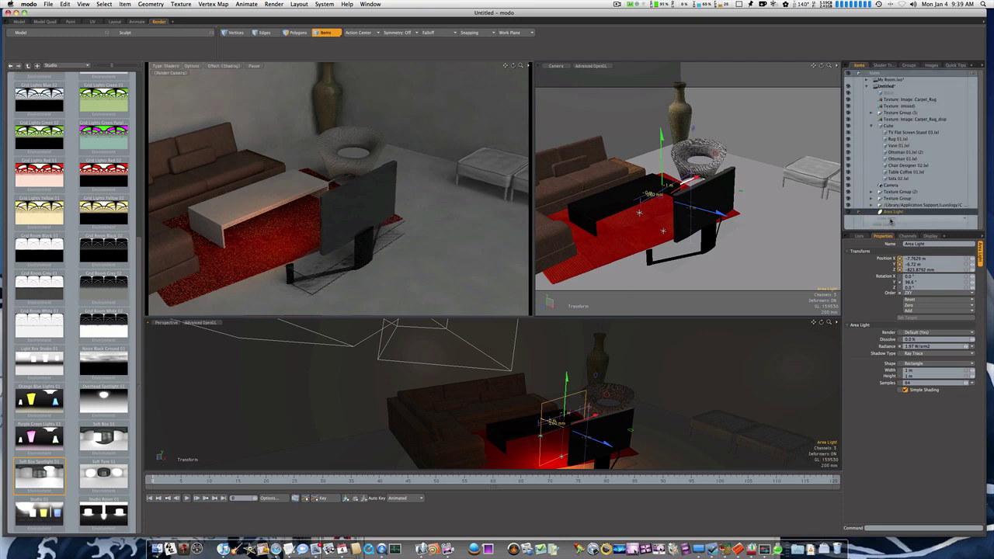
{"action": "left_click", "coordinate": [892, 220]}
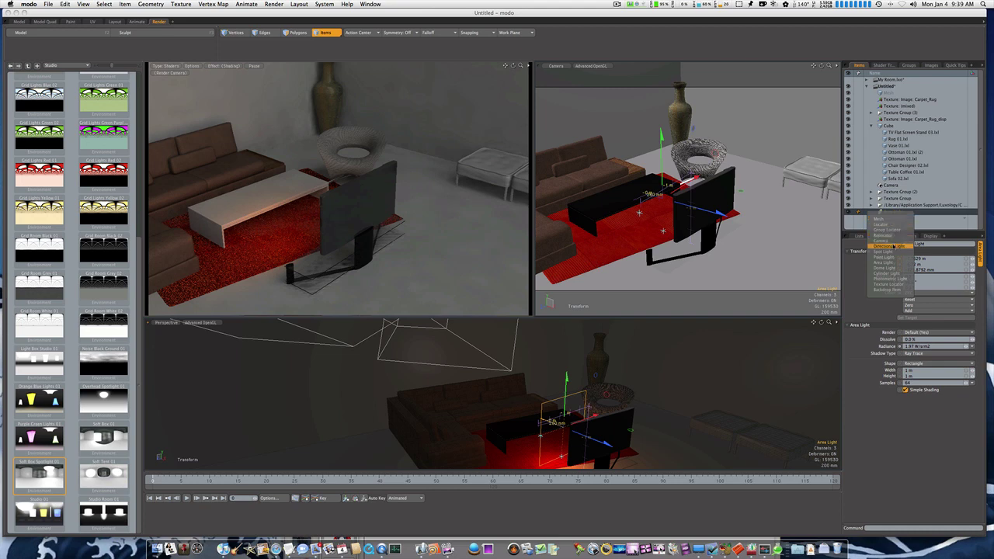
{"action": "left_click", "coordinate": [889, 246]}
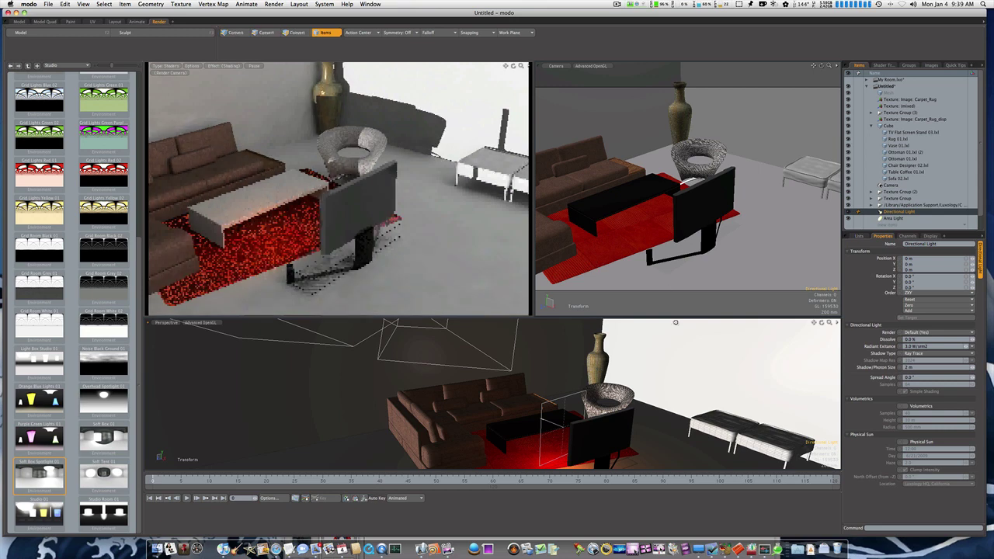
Move the Directional Light out to about 10.65 m in Z and reduce its radiant exitance to about 1.52.
{"action": "scroll", "coordinate": [692, 345], "scroll_direction": "down", "scroll_amount": 10}
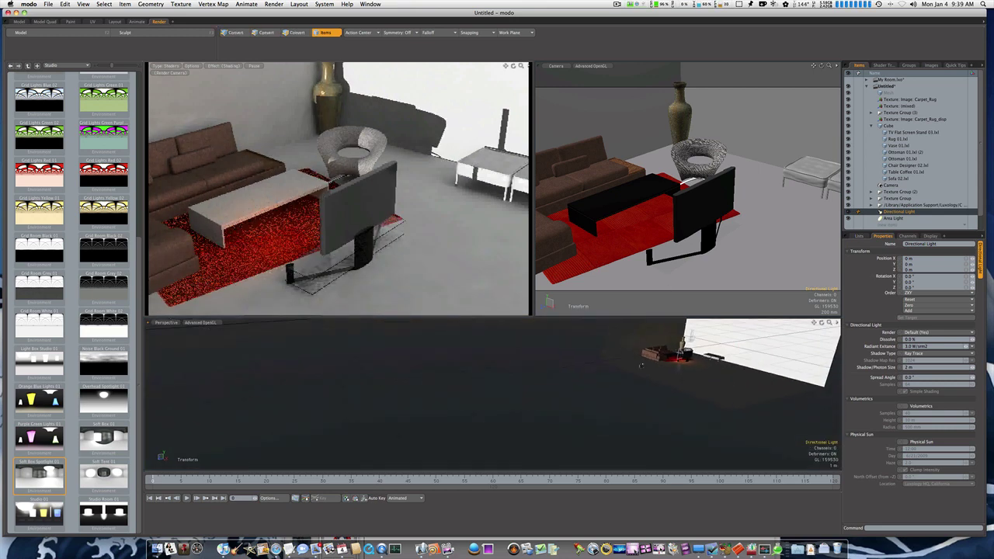
{"action": "left_click_drag", "start_coordinate": [692, 345], "coordinate": [474, 347], "text": "alt"}
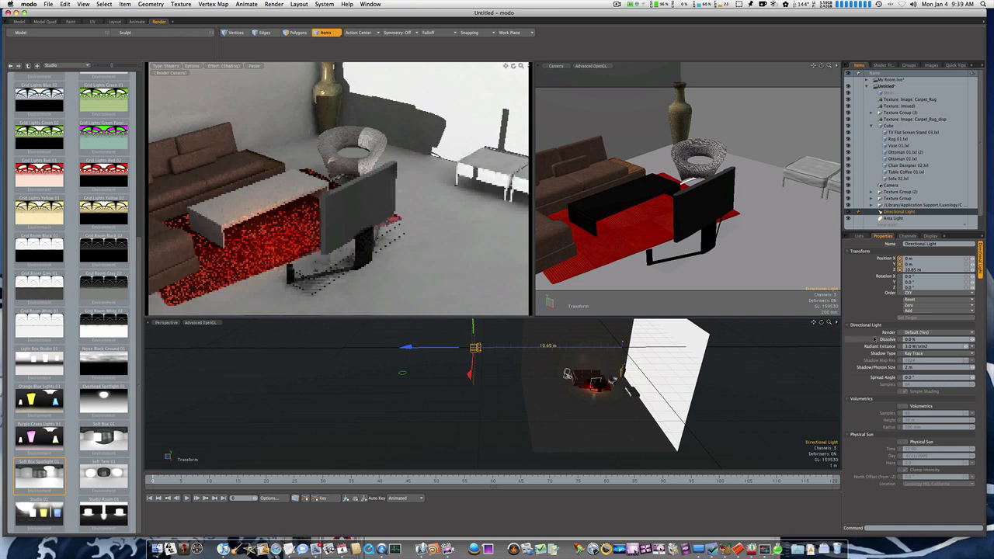
{"action": "left_click_drag", "start_coordinate": [966, 347], "coordinate": [910, 347]}
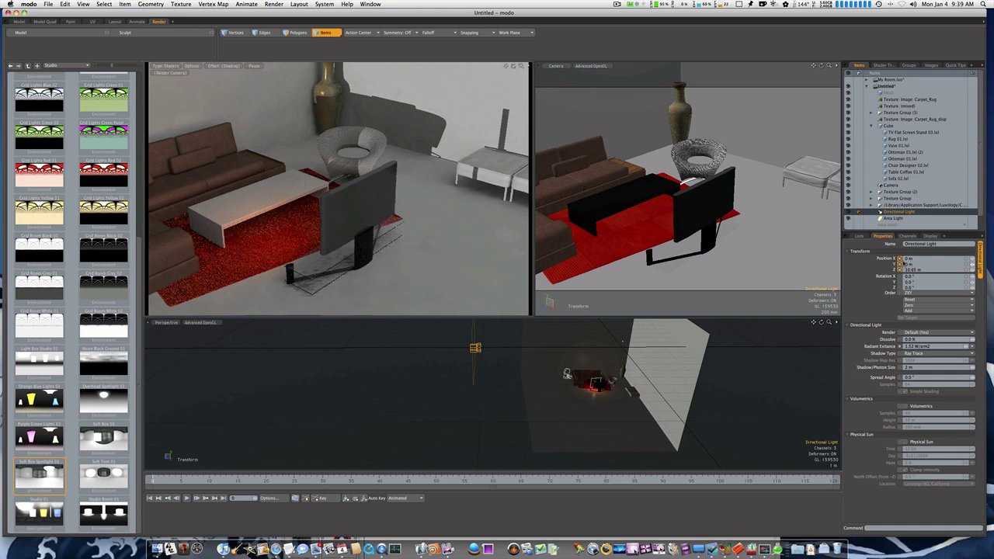
{"action": "left_click_drag", "start_coordinate": [914, 270], "coordinate": [983, 288]}
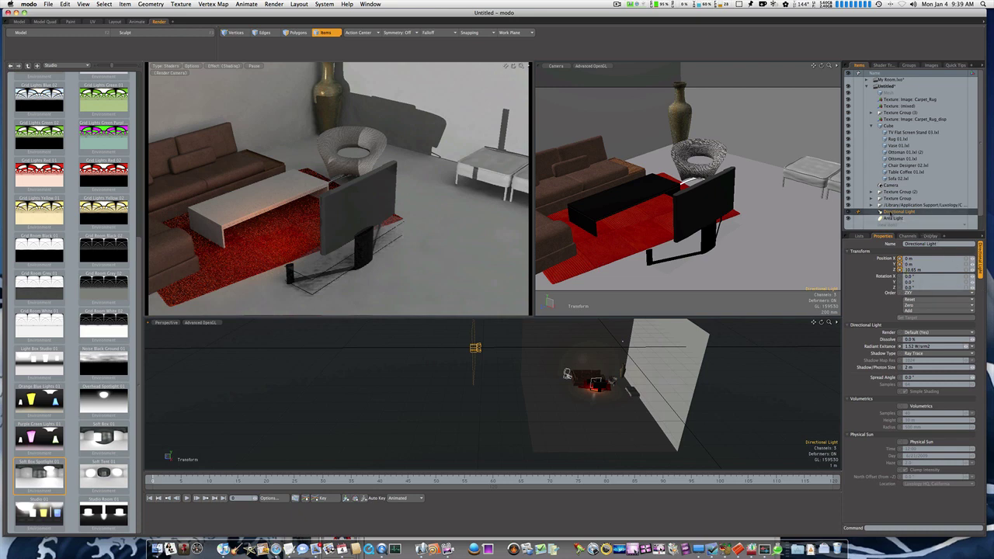
Set the render's antialiasing to 32 Samples/Pixel.
{"action": "left_click", "coordinate": [893, 219]}
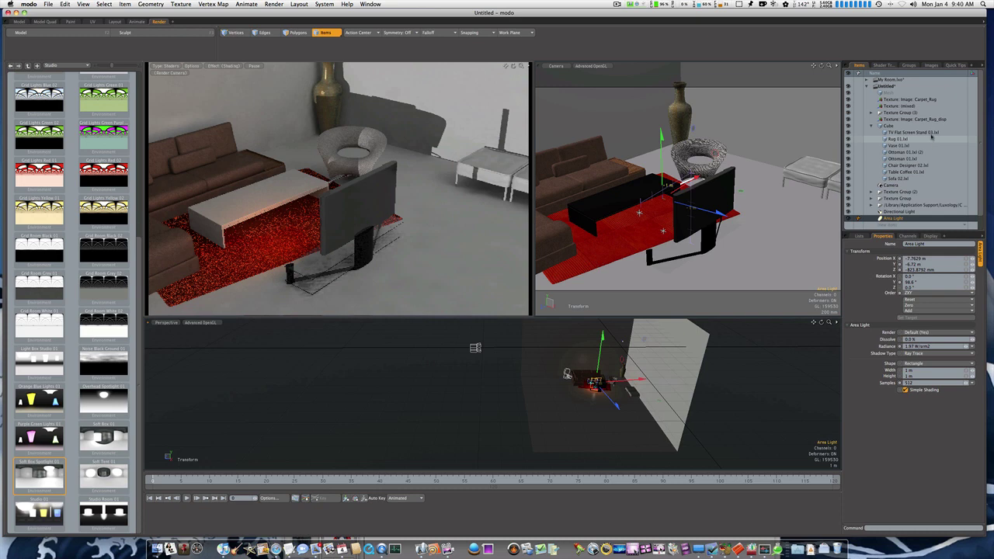
{"action": "left_click", "coordinate": [883, 65]}
{"action": "left_click", "coordinate": [878, 87]}
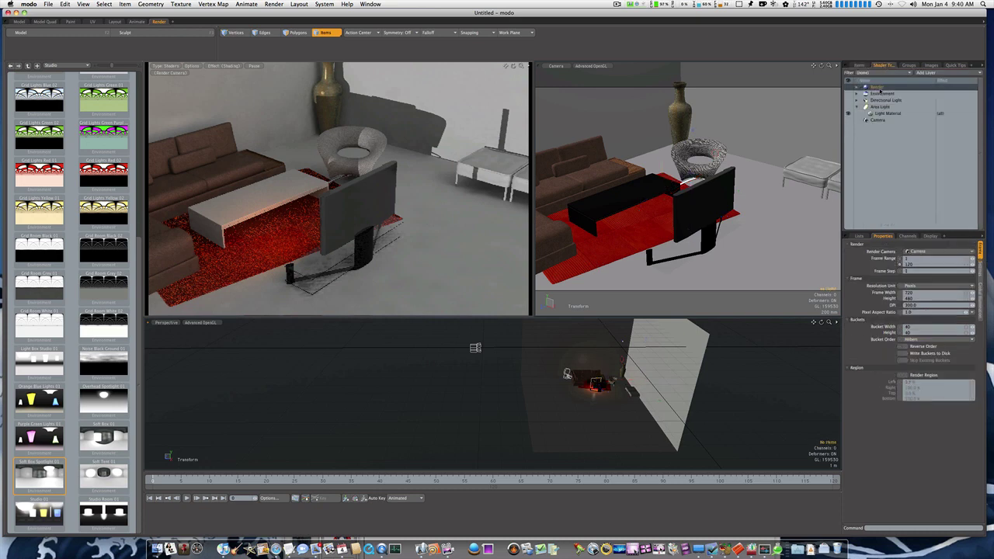
{"action": "left_click", "coordinate": [980, 268]}
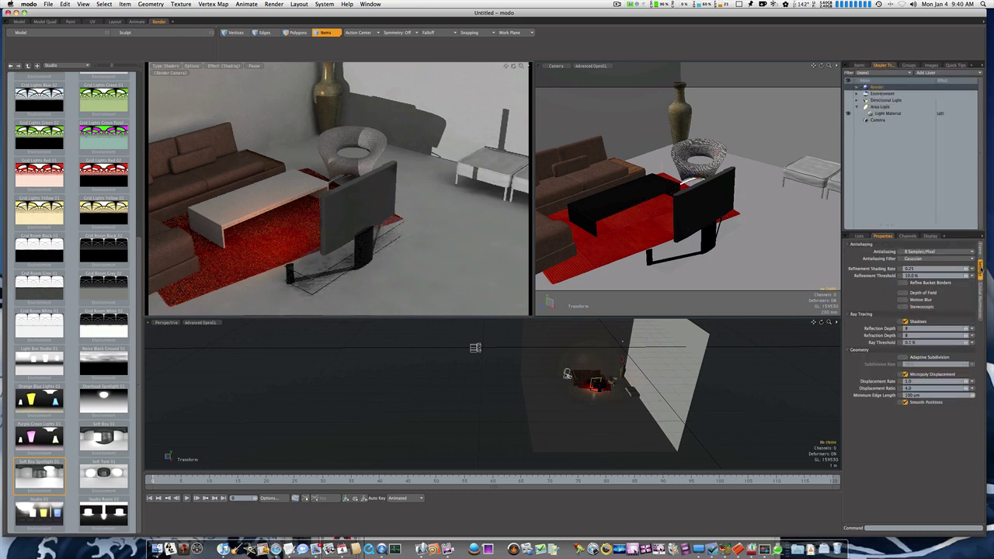
{"action": "left_click", "coordinate": [936, 251]}
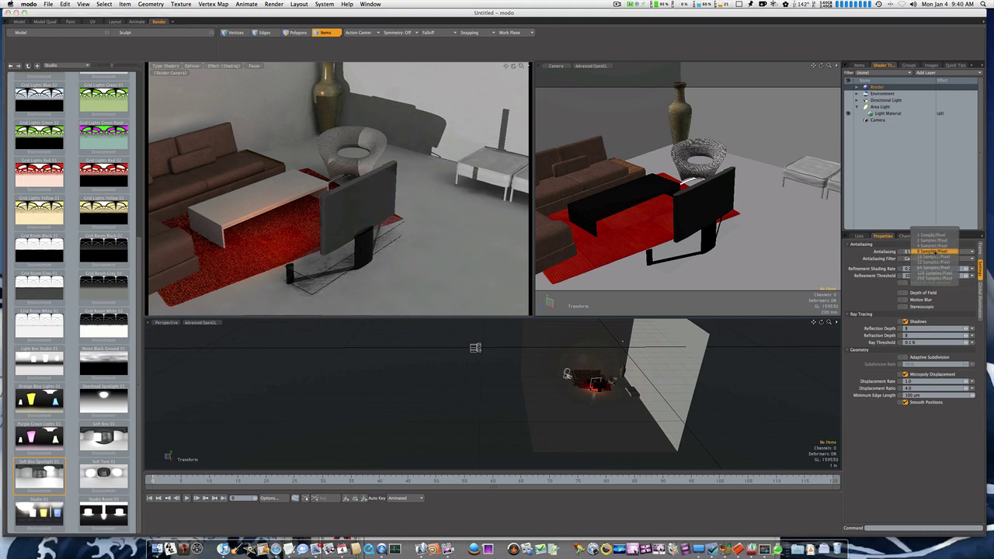
{"action": "left_click", "coordinate": [936, 262]}
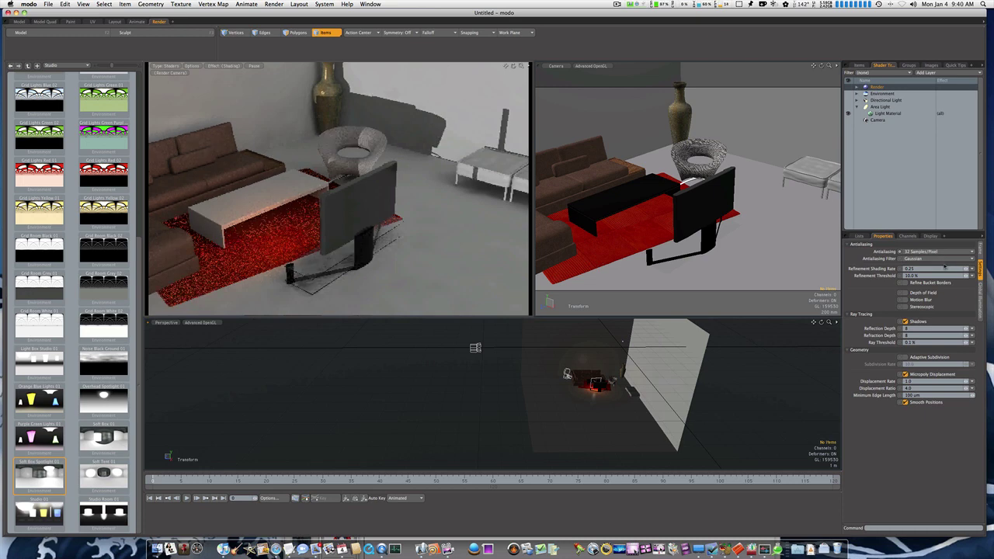
Reduce the Directional Light's radiant exitance to about 0.9 W/srm2.
{"action": "left_click", "coordinate": [884, 100]}
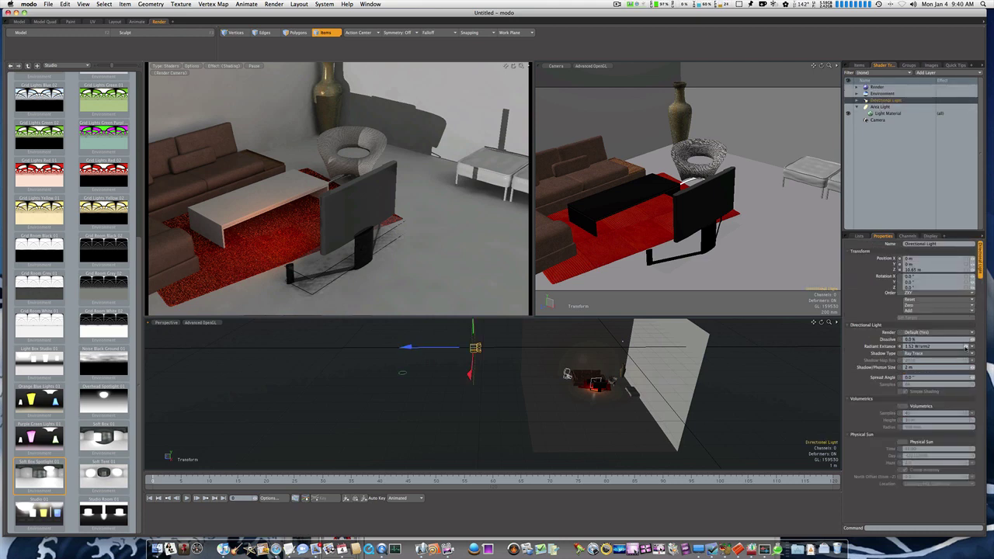
{"action": "left_click_drag", "start_coordinate": [967, 348], "coordinate": [955, 347]}
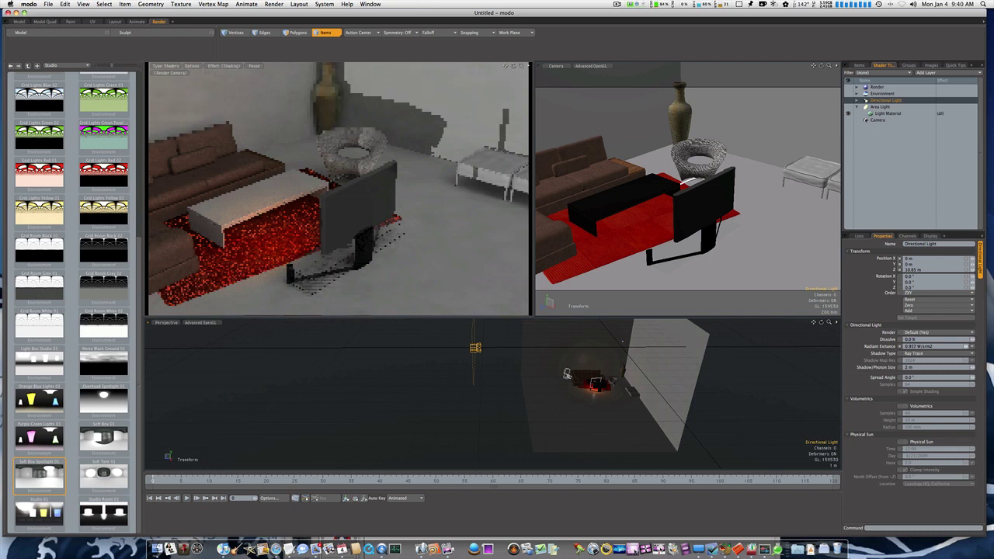
{"action": "left_click_drag", "start_coordinate": [966, 348], "coordinate": [965, 347]}
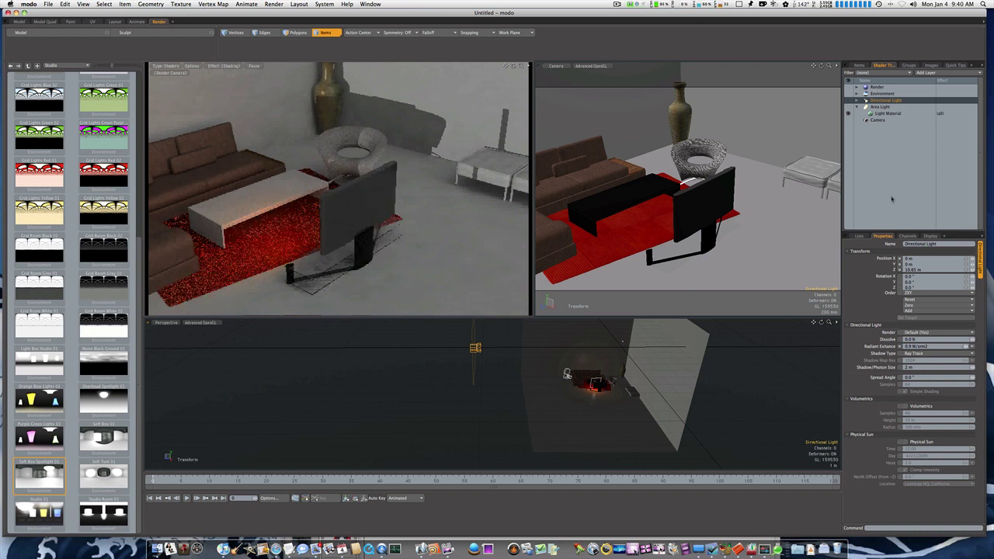
Convert the Directional Light to an Area Light and raise its radiance.
{"action": "left_click", "coordinate": [880, 107]}
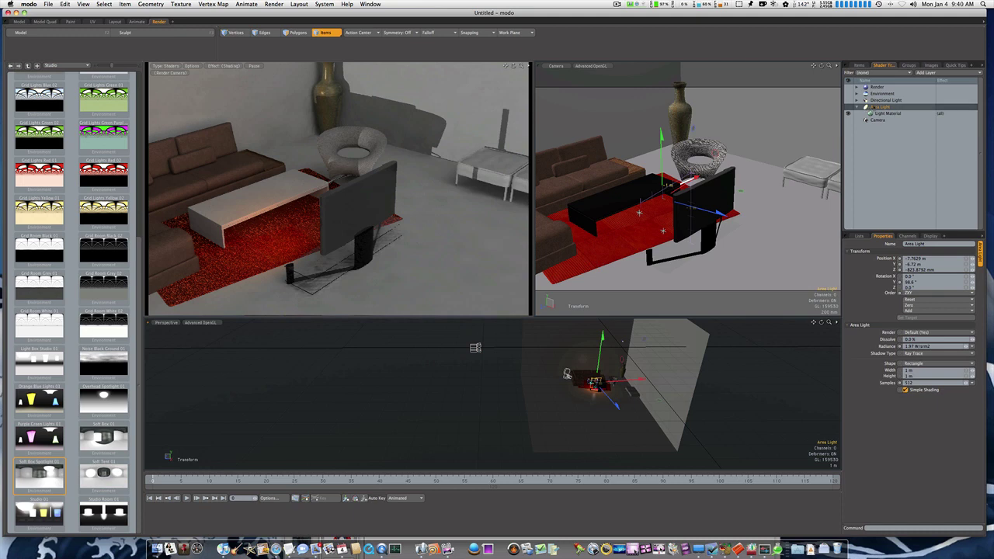
{"action": "left_click", "coordinate": [882, 101]}
{"action": "right_click", "coordinate": [868, 101]}
{"action": "mouse_move", "coordinate": [875, 125]}
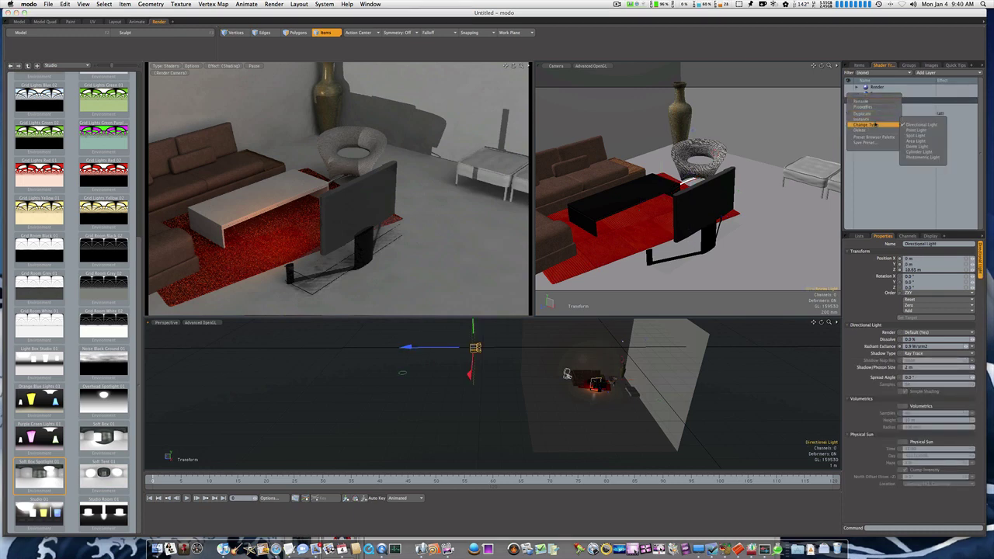
{"action": "left_click", "coordinate": [915, 141]}
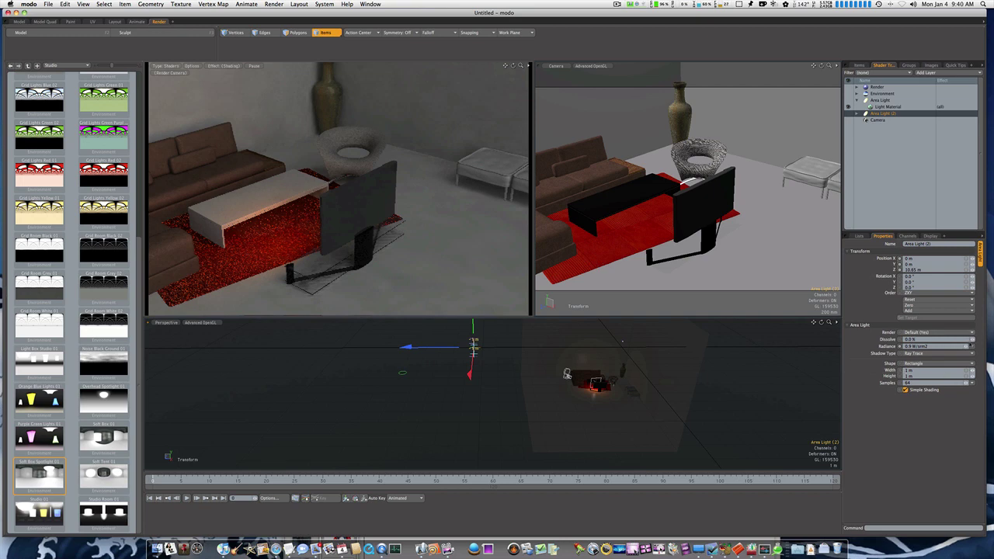
{"action": "left_click_drag", "start_coordinate": [967, 347], "coordinate": [968, 346]}
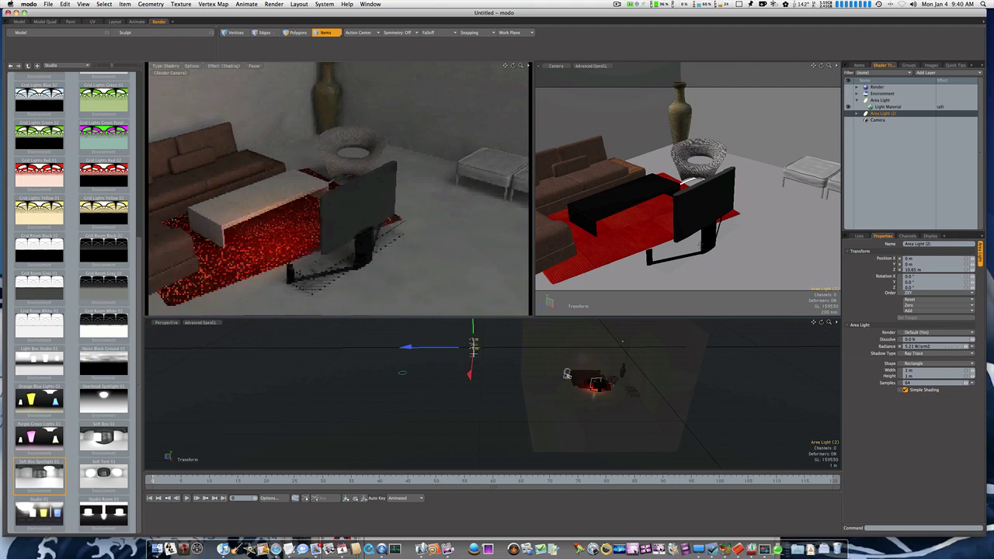
Orbit the render camera to frame the sofa, coffee table and vase from behind the TV.
{"action": "mouse_move", "coordinate": [718, 234]}
{"action": "left_mouse_down", "text": "alt"}
{"action": "mouse_move", "coordinate": [703, 235]}
{"action": "mouse_move", "coordinate": [729, 238]}
{"action": "left_mouse_up", "text": "alt"}
{"action": "left_click_drag", "start_coordinate": [756, 220], "coordinate": [716, 243], "text": "alt"}
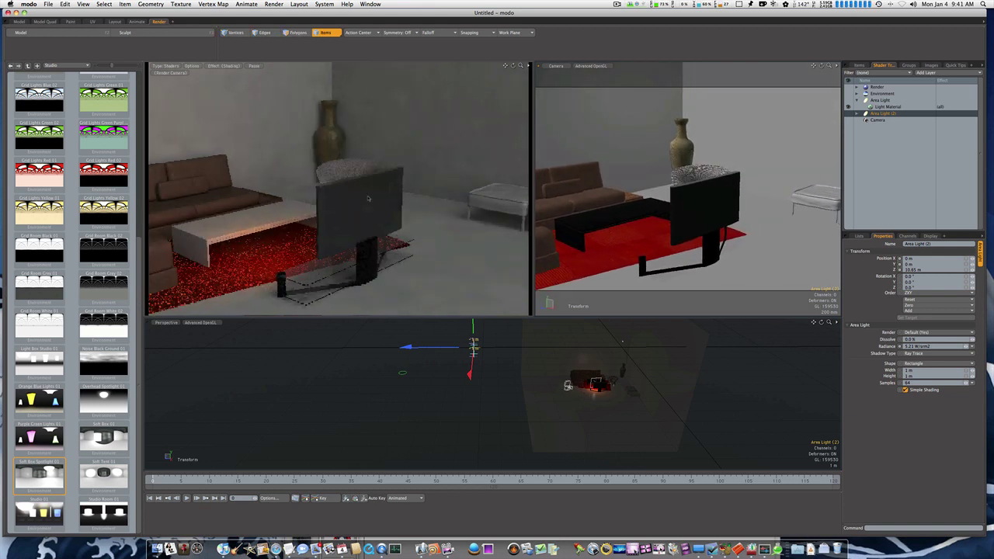
{"action": "left_click_drag", "start_coordinate": [648, 233], "coordinate": [615, 251], "text": "alt"}
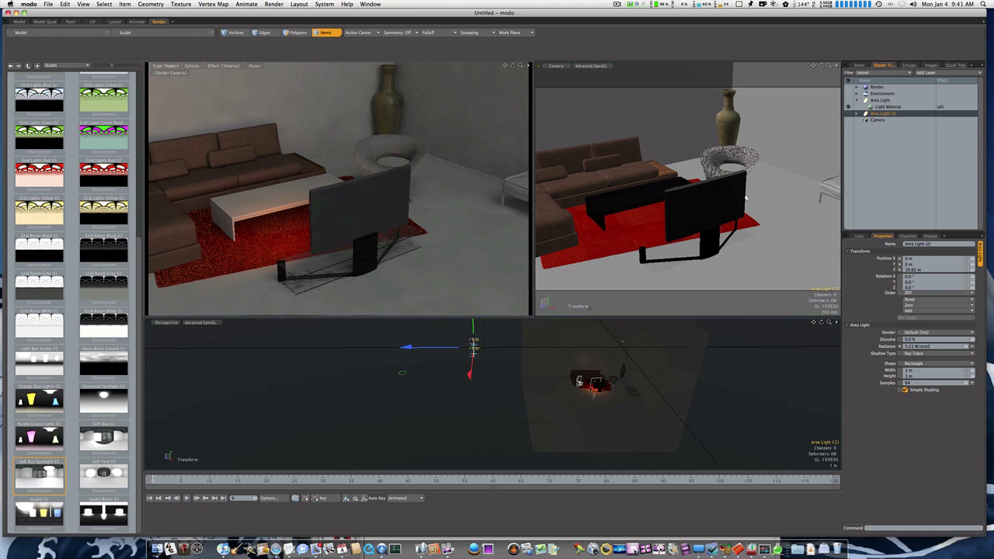
Turn off Orbit Selected in the perspective viewport and frame the area light beside the TV.
{"action": "key", "text": "shift+a"}
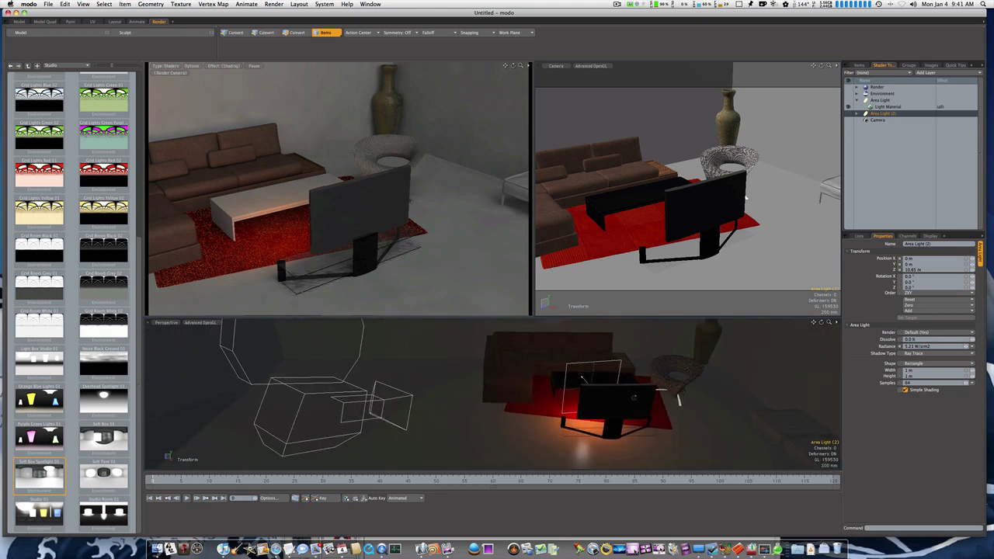
{"action": "key", "text": "a"}
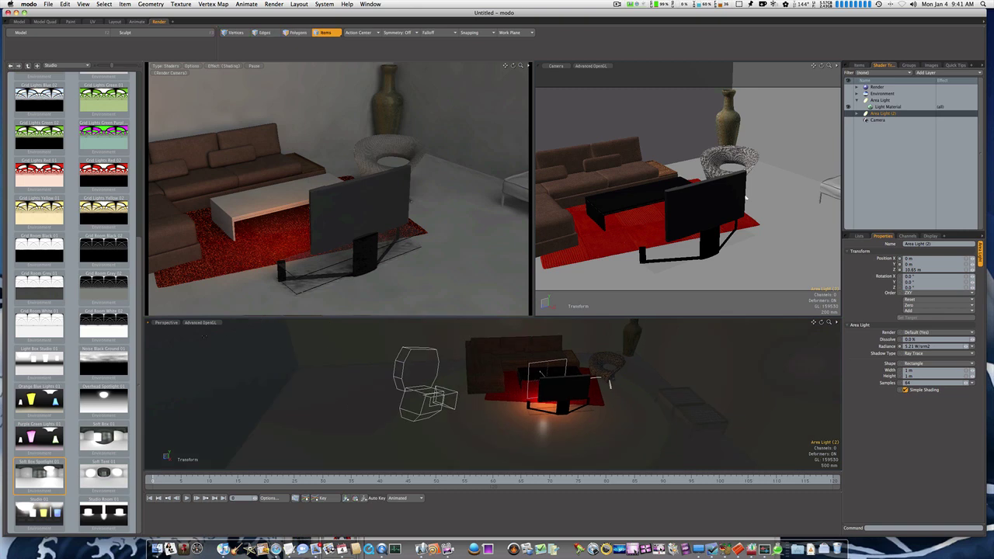
{"action": "left_click", "coordinate": [202, 323]}
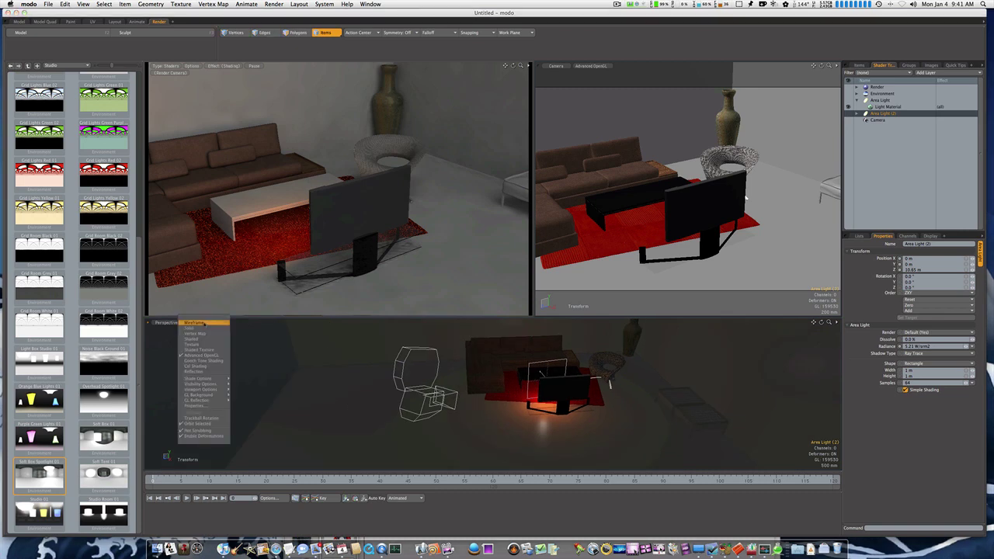
{"action": "left_click", "coordinate": [210, 424]}
{"action": "scroll", "coordinate": [592, 374], "scroll_direction": "up", "scroll_amount": 5}
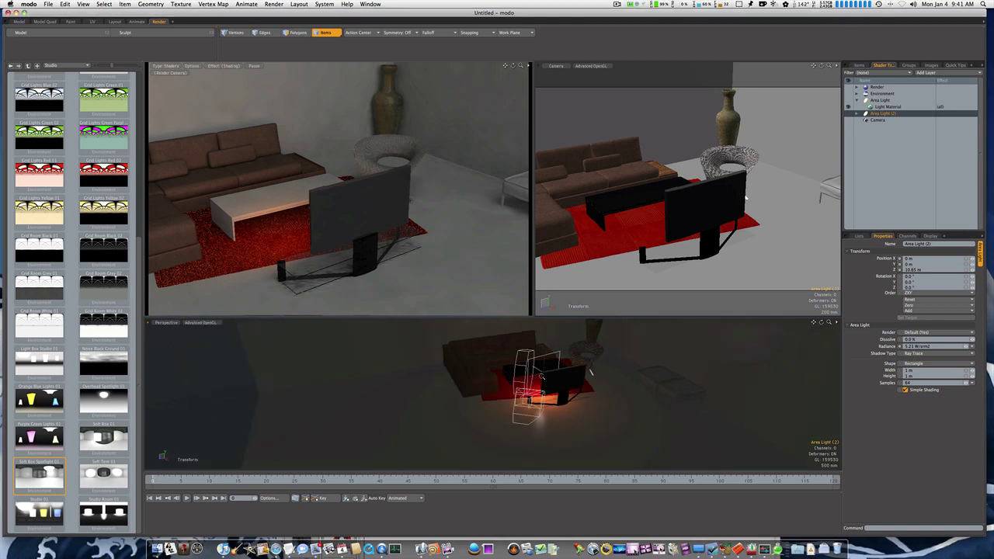
{"action": "left_click_drag", "start_coordinate": [592, 373], "coordinate": [635, 361], "text": "alt"}
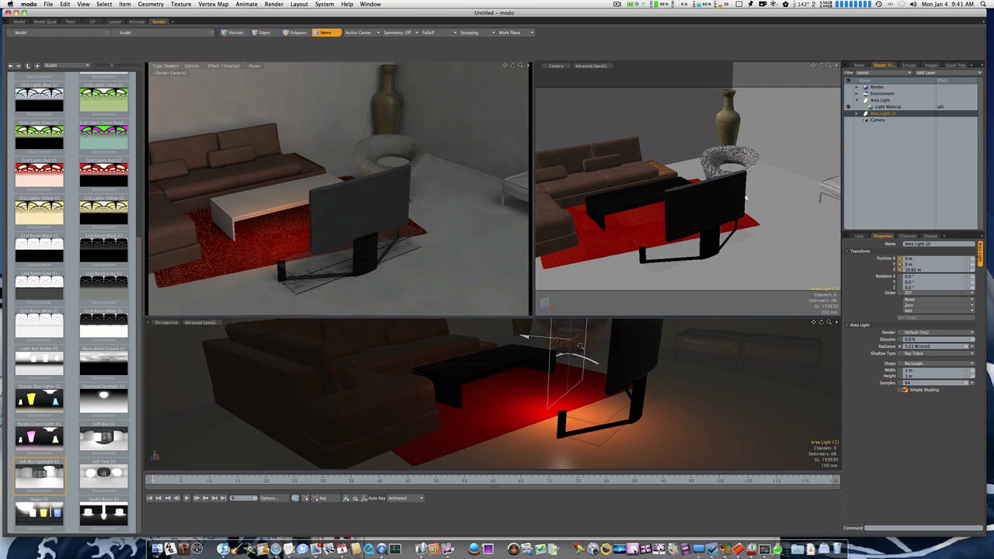
{"action": "scroll", "coordinate": [572, 352], "scroll_direction": "down", "scroll_amount": 4}
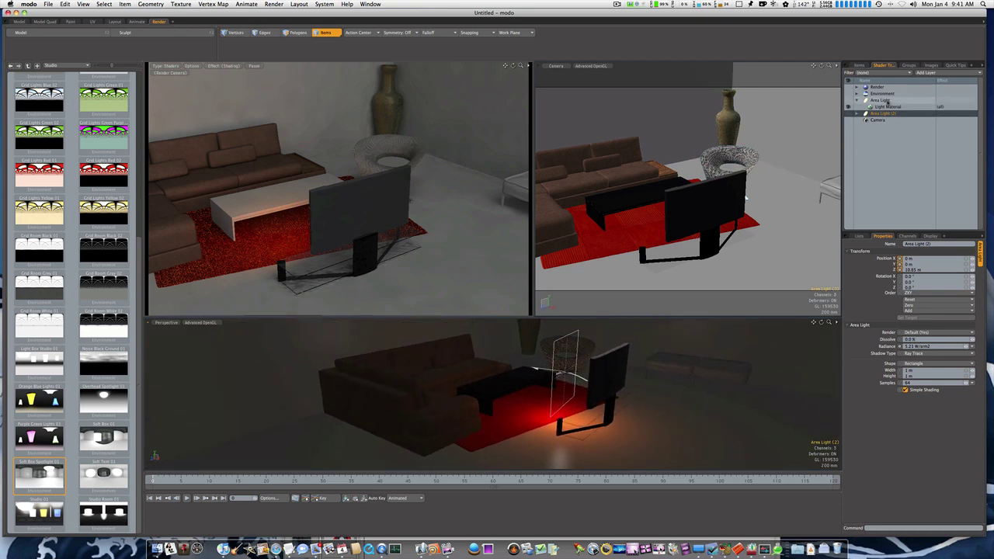
Move the original Area Light beside the TV to about -7.79 m X, -6.61 m Y and -820 mm Z.
{"action": "left_click", "coordinate": [858, 64]}
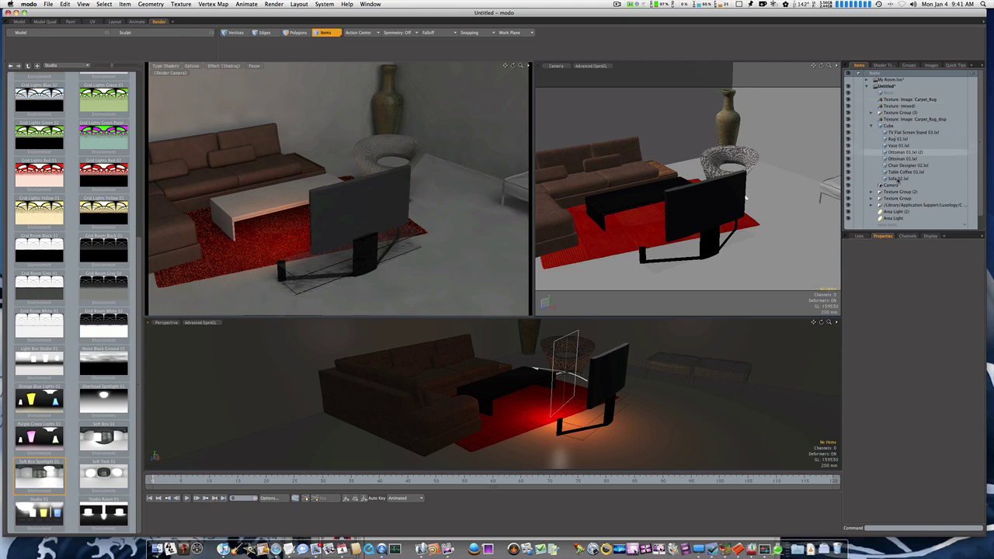
{"action": "left_click", "coordinate": [894, 212]}
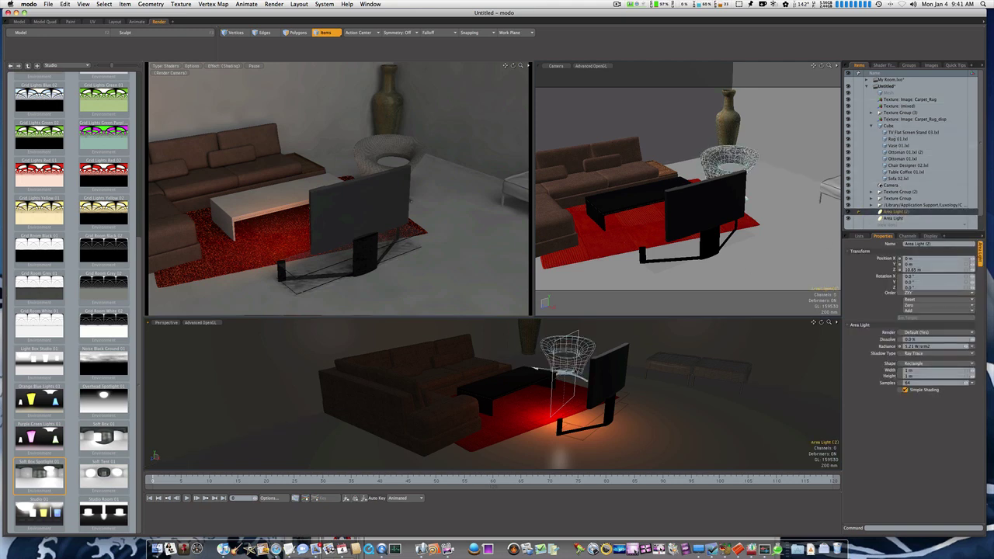
{"action": "key", "text": "w"}
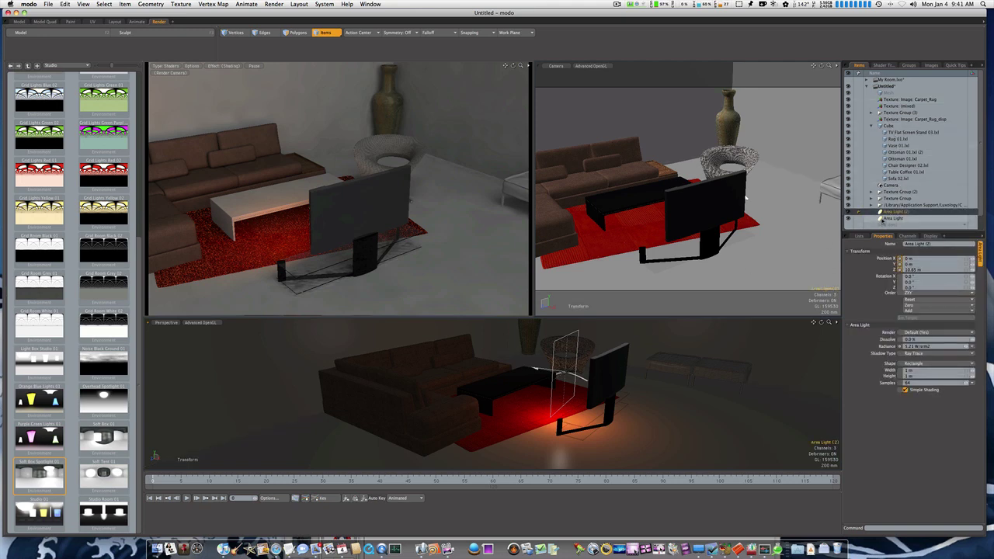
{"action": "left_click", "coordinate": [883, 219]}
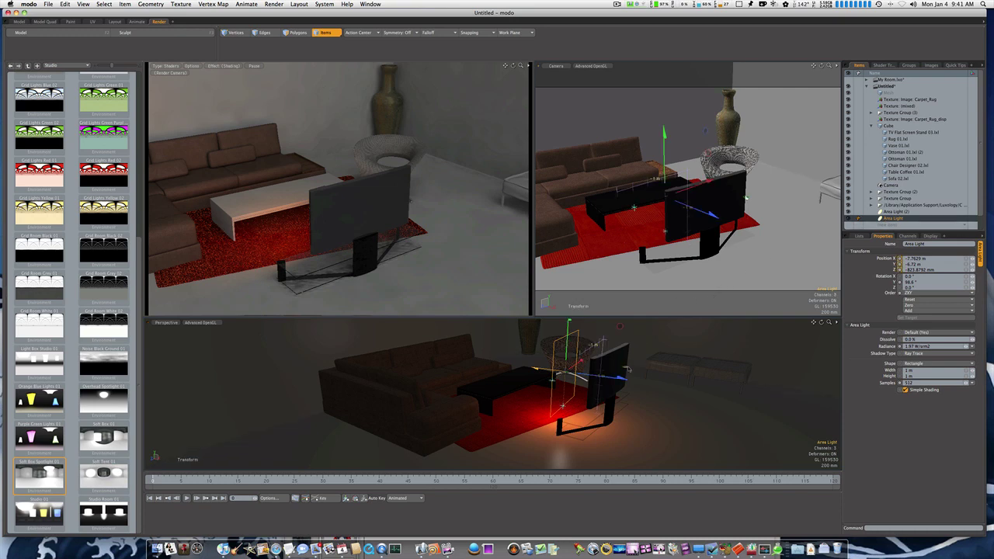
{"action": "left_click_drag", "start_coordinate": [569, 348], "coordinate": [568, 337]}
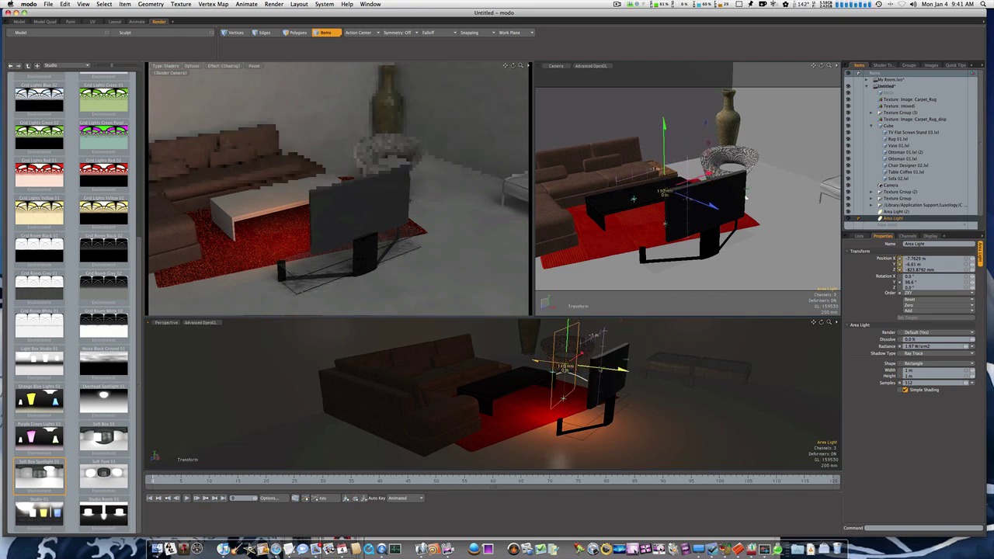
{"action": "mouse_move", "coordinate": [619, 369]}
{"action": "left_mouse_down"}
{"action": "mouse_move", "coordinate": [632, 372]}
{"action": "mouse_move", "coordinate": [602, 370]}
{"action": "mouse_move", "coordinate": [618, 370]}
{"action": "left_mouse_up"}
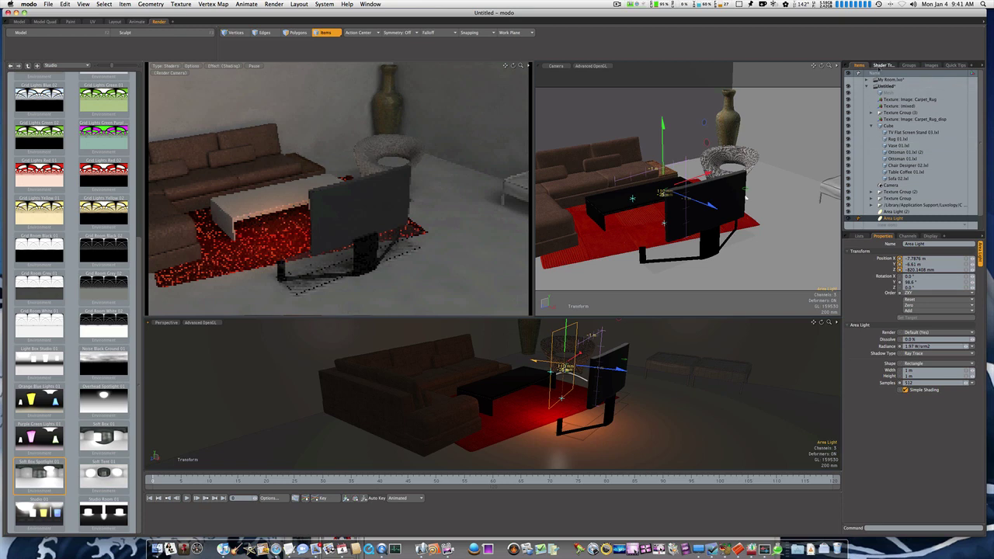
Switch to the My Room.lxo scene and render its current frame.
{"action": "left_click", "coordinate": [866, 87]}
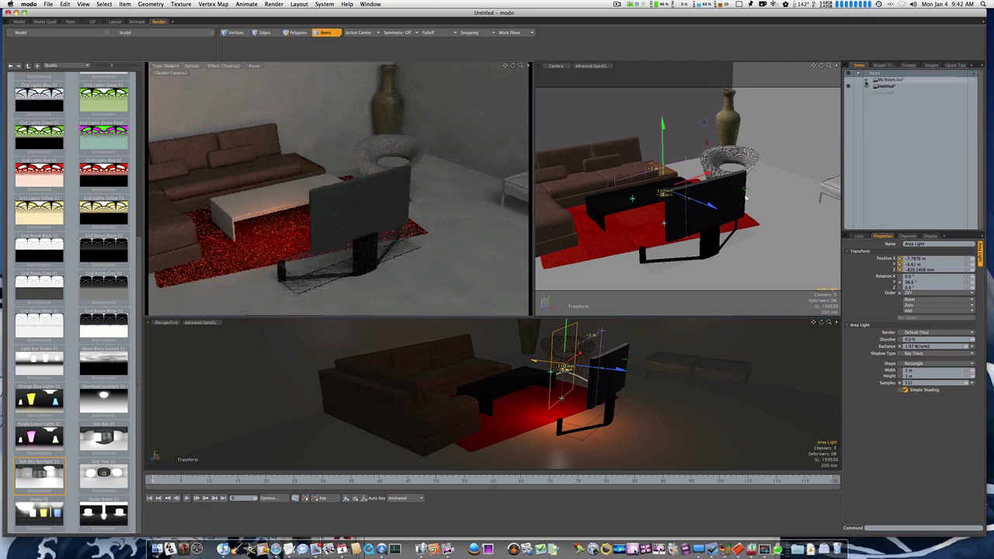
{"action": "left_click", "coordinate": [848, 80]}
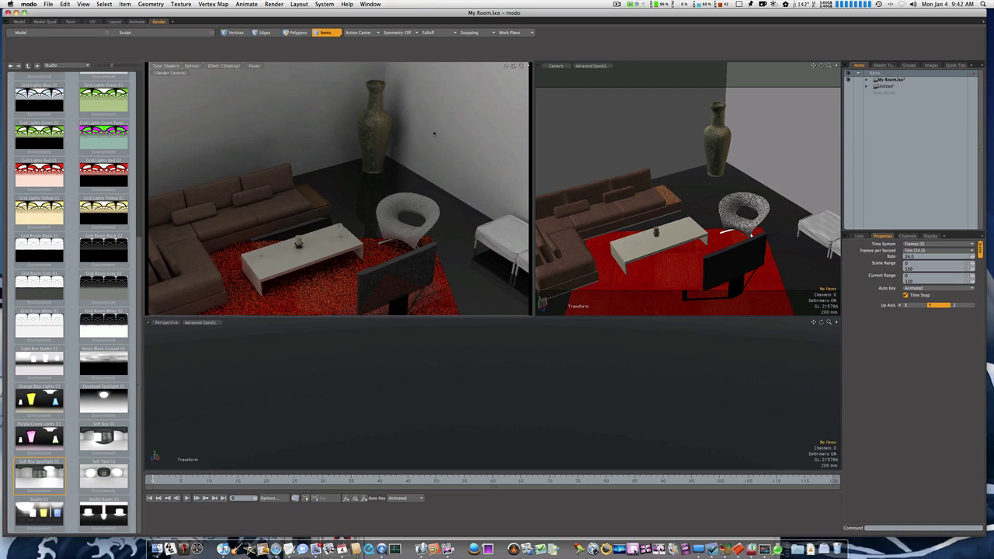
{"action": "key", "text": "F9"}
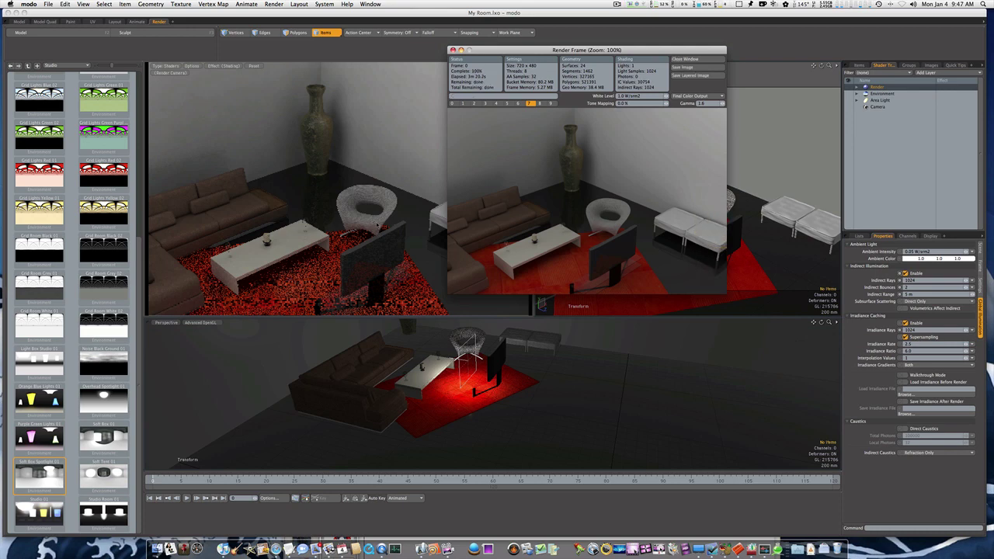
Close the finished My Room.lxo render and return to the Untitled scene.
{"action": "left_click", "coordinate": [862, 72]}
{"action": "left_click", "coordinate": [863, 68]}
{"action": "left_click", "coordinate": [859, 65]}
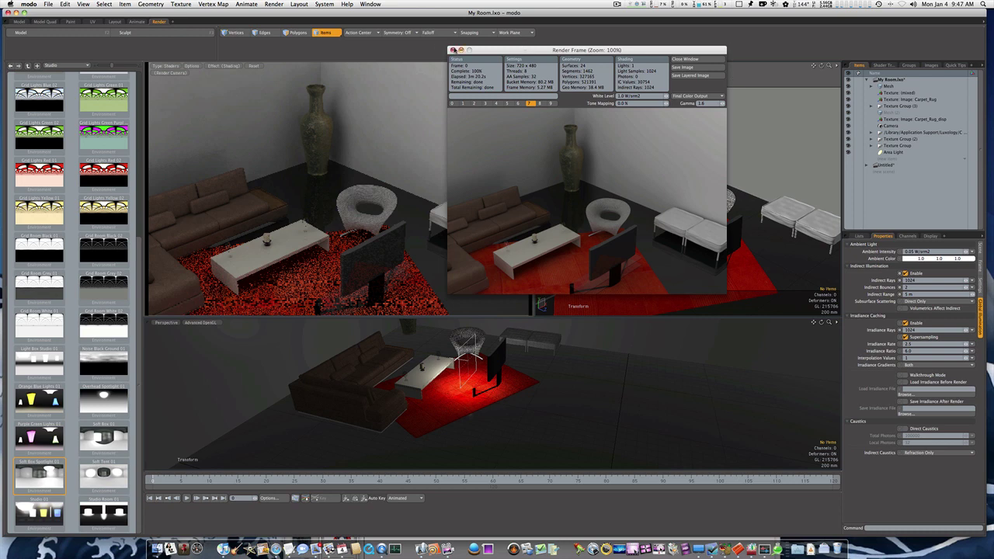
{"action": "left_click", "coordinate": [454, 50]}
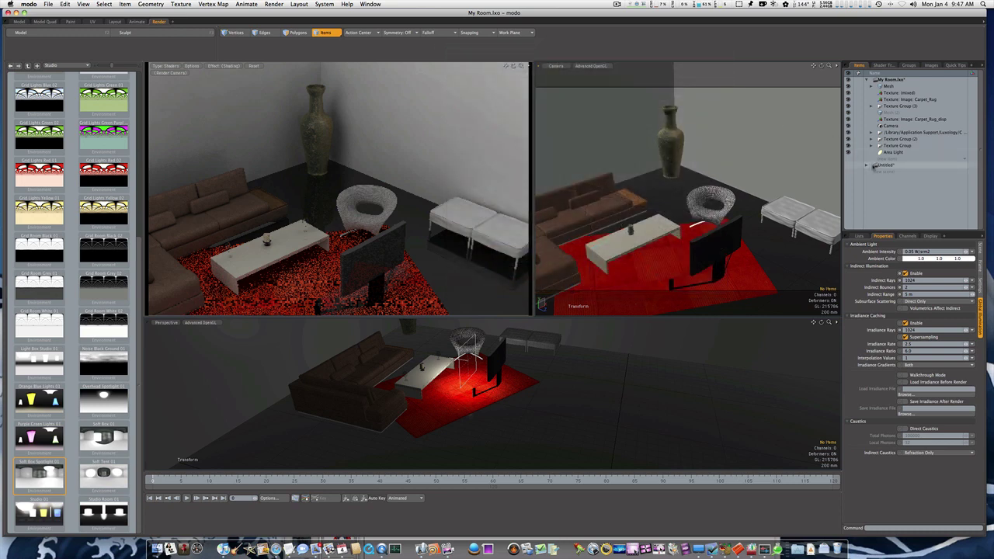
{"action": "left_click", "coordinate": [875, 166]}
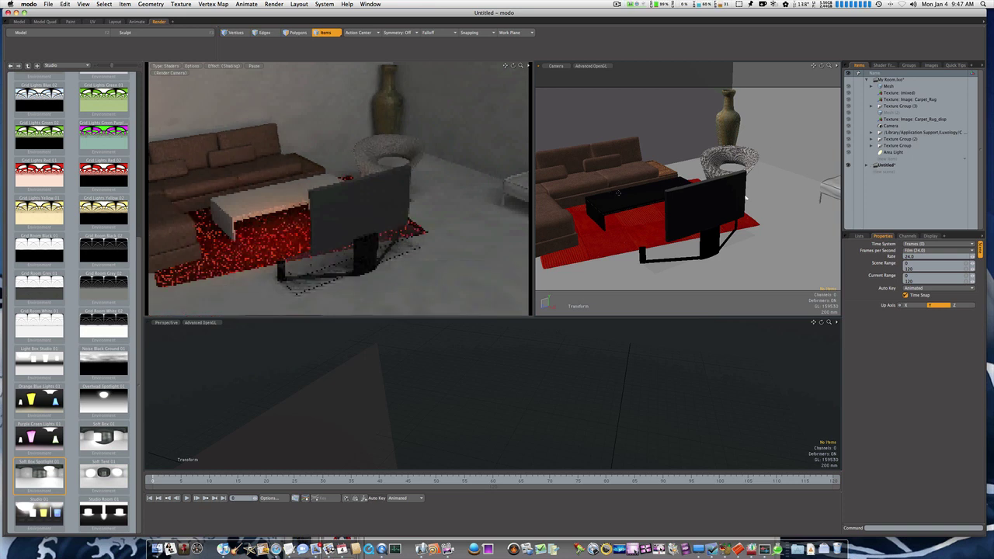
Reframe the camera to show more of the room around the furniture and render the frame.
{"action": "left_click_drag", "start_coordinate": [619, 193], "coordinate": [684, 226], "text": "alt"}
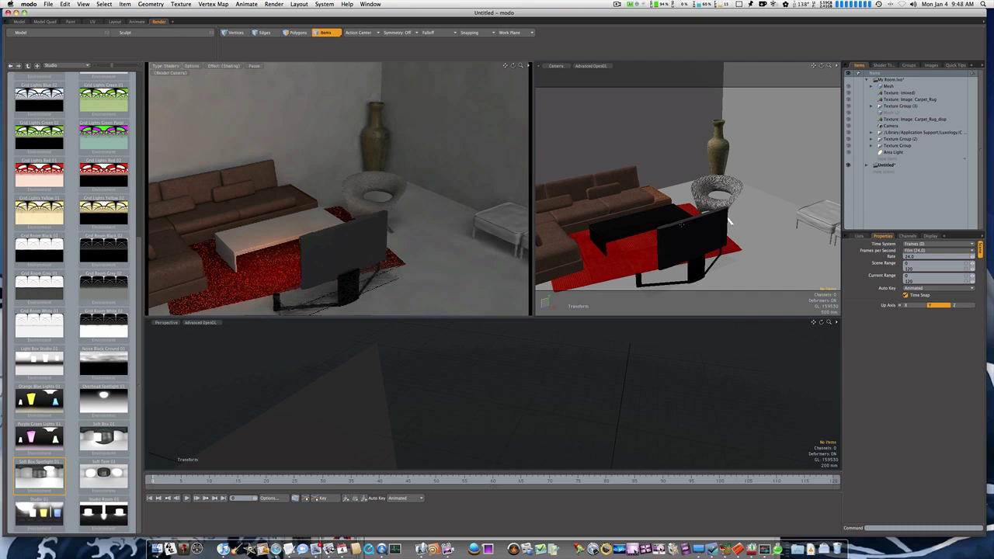
{"action": "key", "text": "F9"}
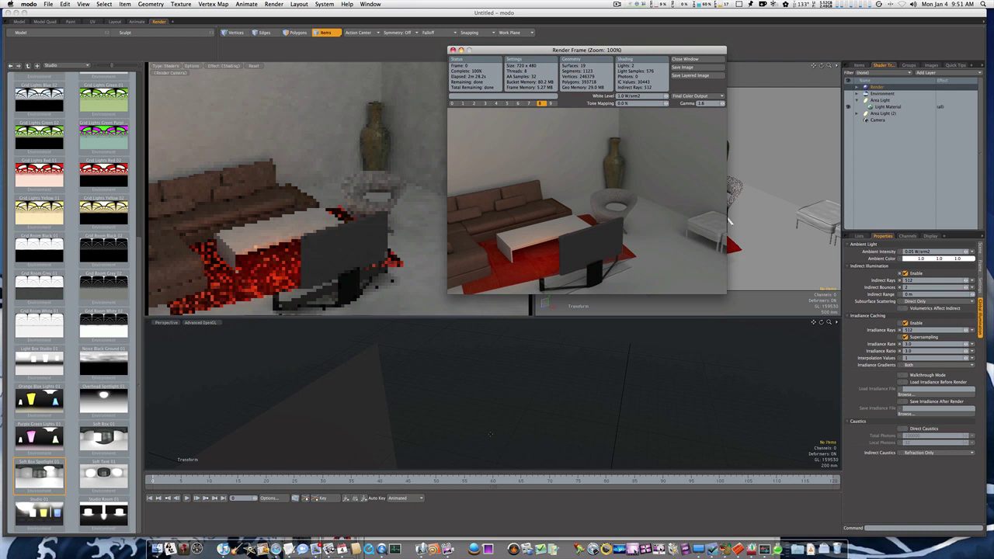
{"action": "left_click", "coordinate": [508, 412]}
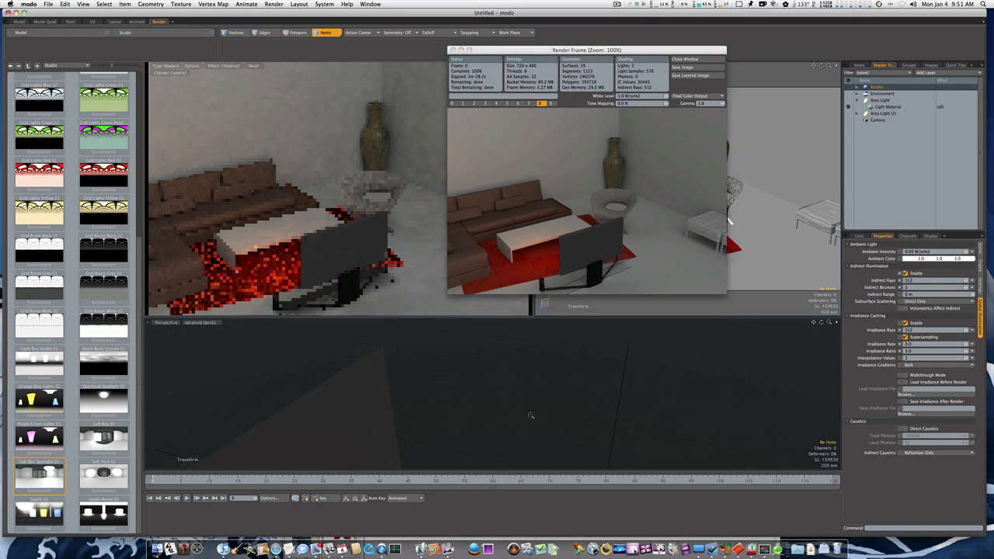
Close the finished render and select the floor polygon of the Cube mesh.
{"action": "left_click_drag", "start_coordinate": [532, 415], "coordinate": [342, 341], "text": "ctrl+alt"}
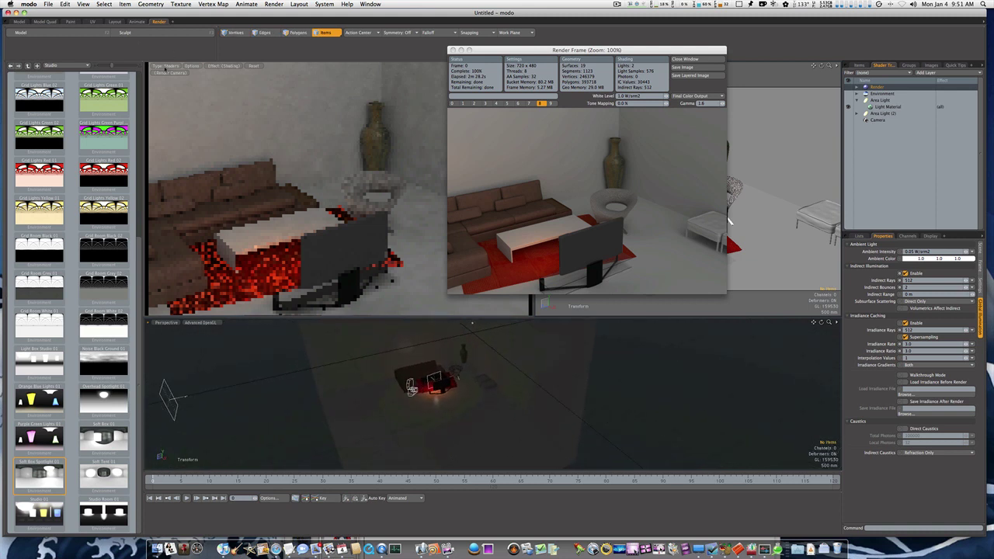
{"action": "left_click_drag", "start_coordinate": [408, 404], "coordinate": [460, 419], "text": "ctrl+alt"}
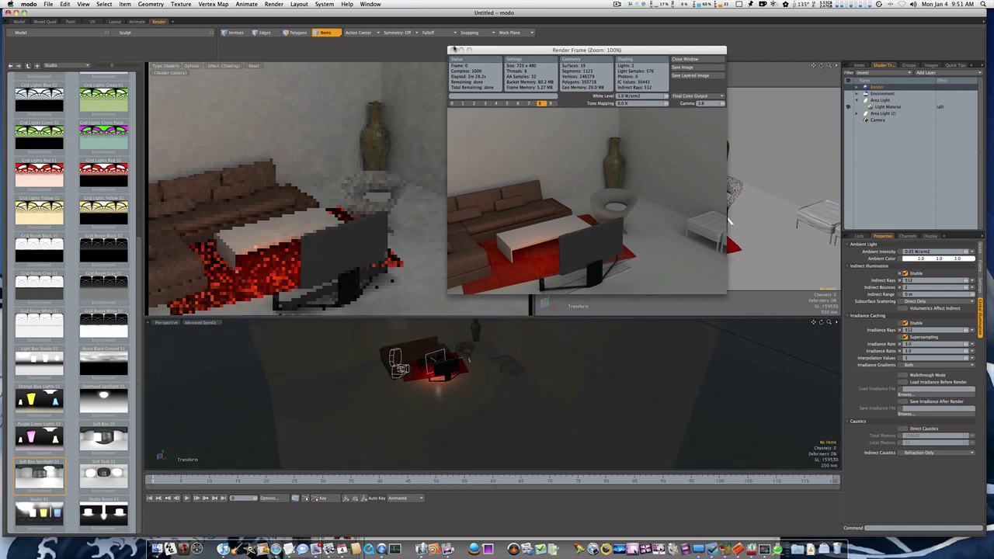
{"action": "left_click", "coordinate": [453, 51]}
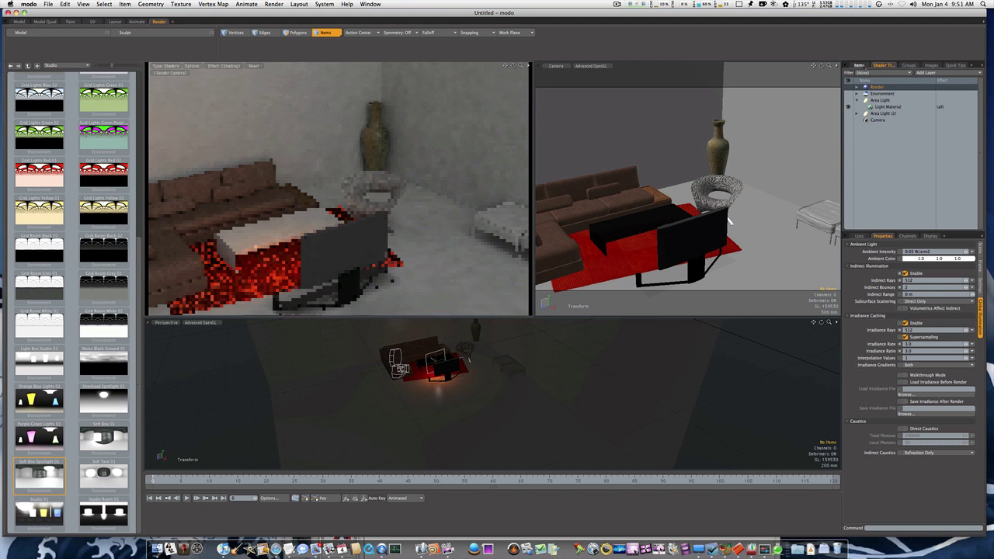
{"action": "left_click", "coordinate": [860, 66]}
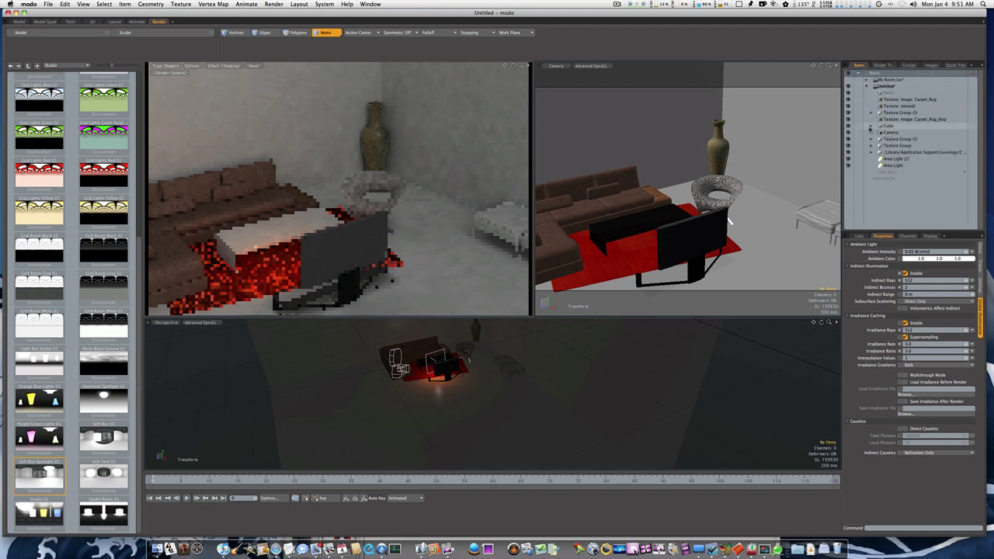
{"action": "left_click", "coordinate": [871, 126]}
{"action": "left_click", "coordinate": [888, 126]}
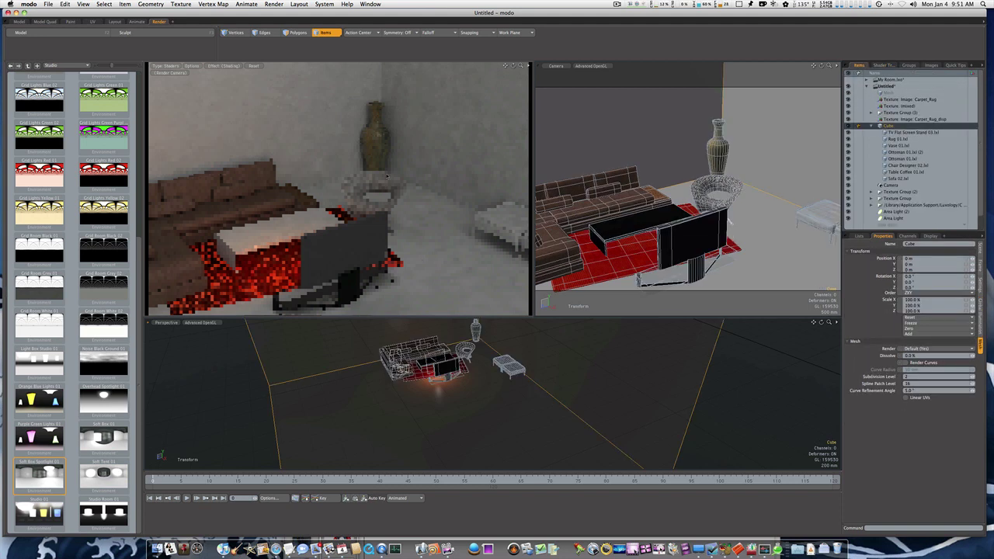
{"action": "left_click", "coordinate": [297, 32]}
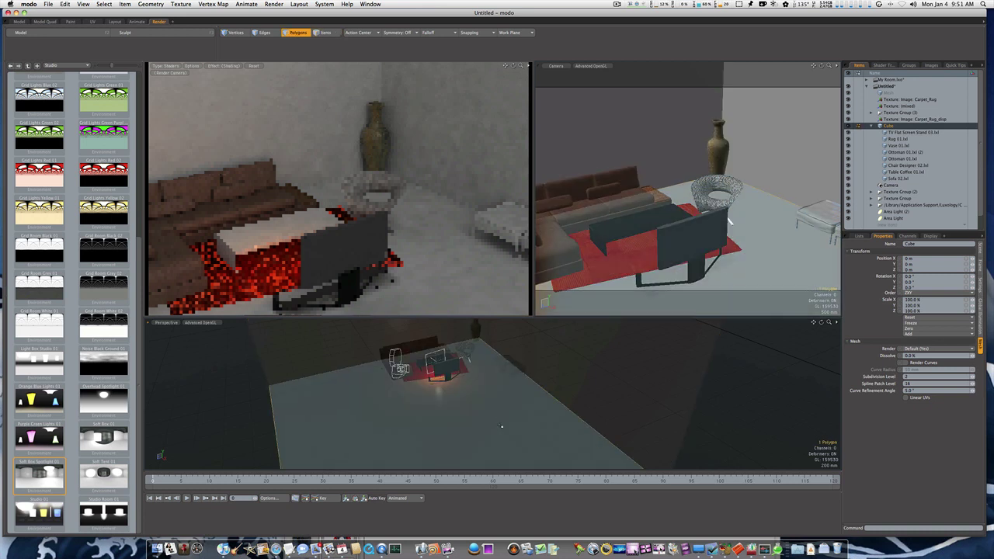
Apply the Black High Gloss Plastic material preset to the selected floor polygon.
{"action": "left_click", "coordinate": [53, 65]}
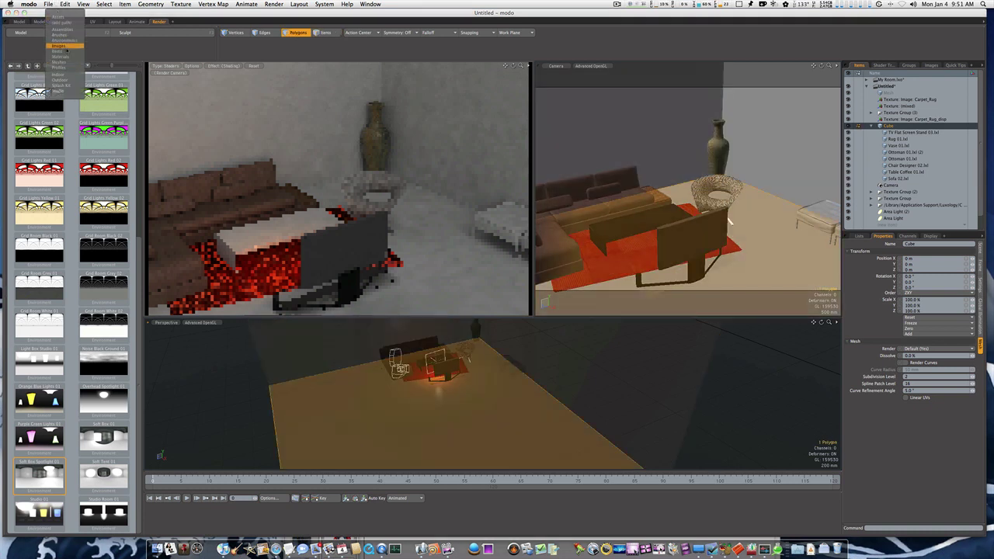
{"action": "left_click", "coordinate": [67, 57]}
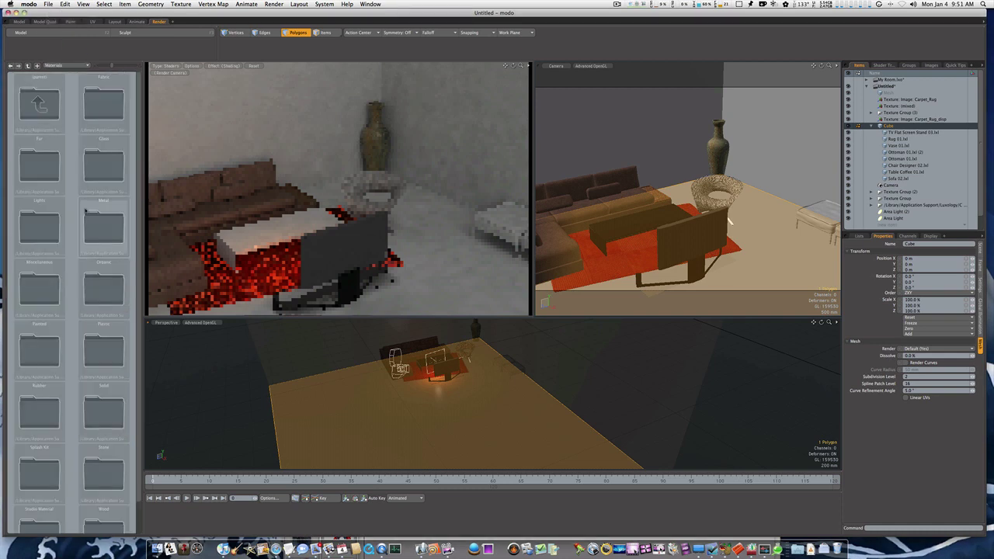
{"action": "double_click", "coordinate": [104, 365]}
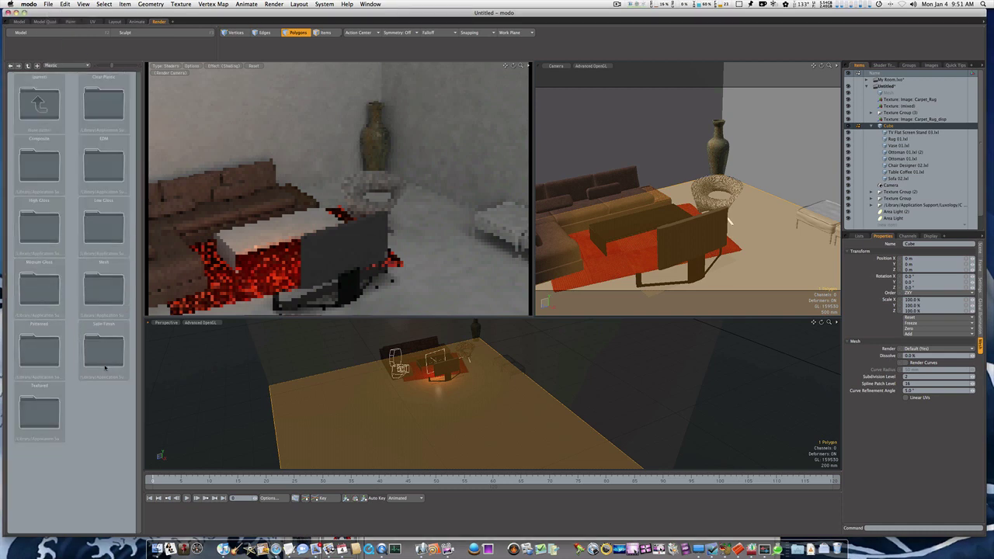
{"action": "double_click", "coordinate": [39, 225]}
{"action": "left_click_drag", "start_coordinate": [43, 167], "coordinate": [250, 412]}
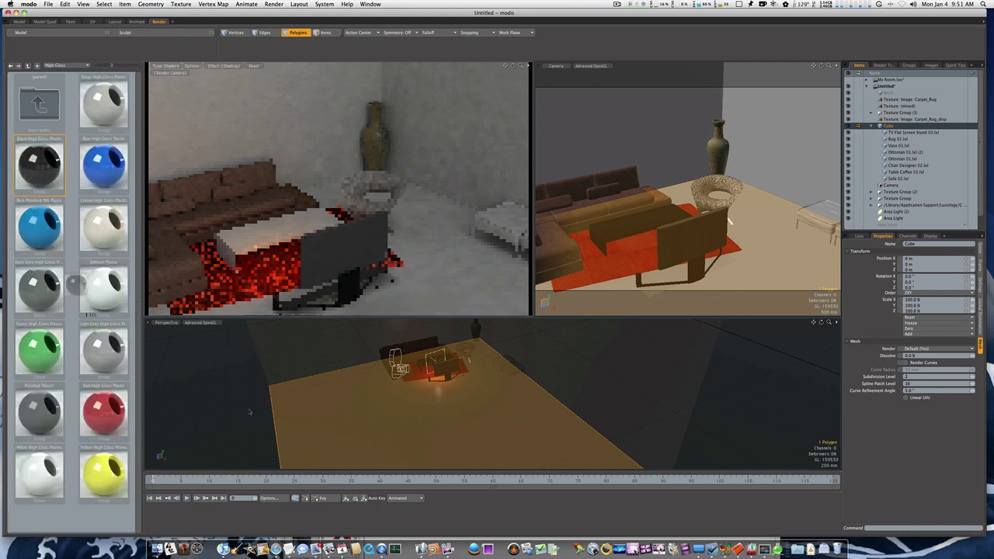
{"action": "mouse_move", "coordinate": [379, 430]}
{"action": "left_mouse_down"}
{"action": "mouse_move", "coordinate": [78, 189]}
{"action": "mouse_move", "coordinate": [153, 292]}
{"action": "mouse_move", "coordinate": [257, 389]}
{"action": "mouse_move", "coordinate": [267, 411]}
{"action": "mouse_move", "coordinate": [379, 425]}
{"action": "left_mouse_up"}
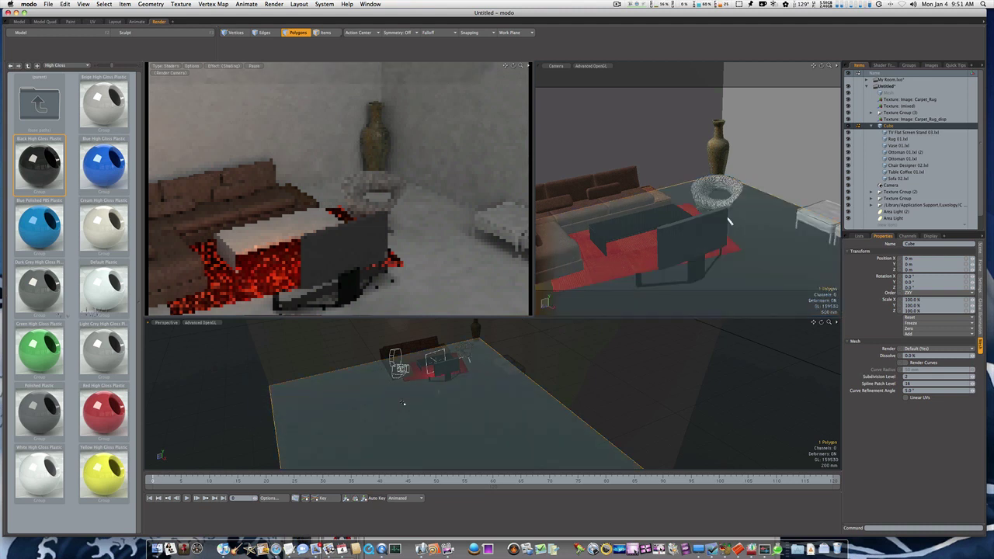
{"action": "key", "text": "super+z"}
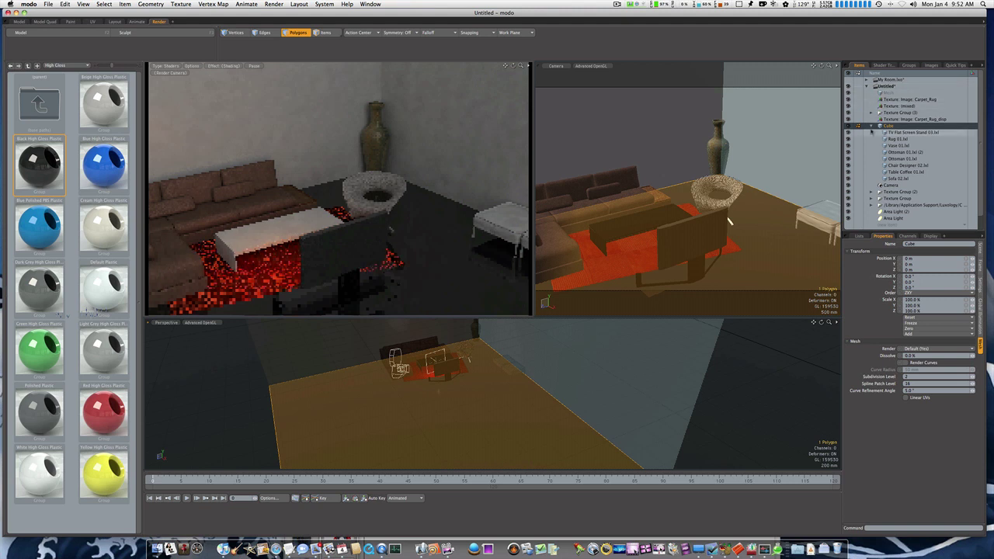
Hide the original Area Light briefly to compare the lighting, restore it, and hide Area Light (2).
{"action": "left_click", "coordinate": [871, 127]}
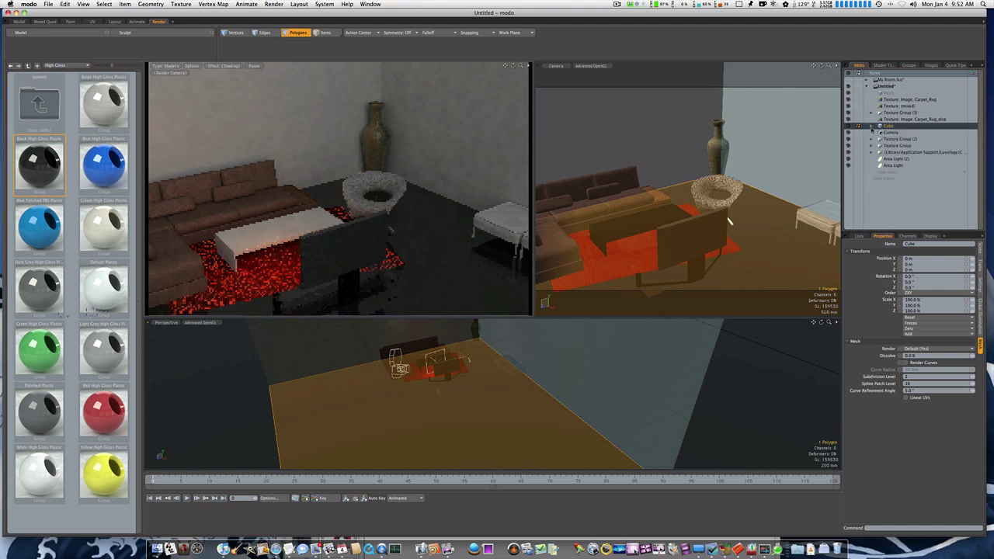
{"action": "left_click", "coordinate": [848, 165]}
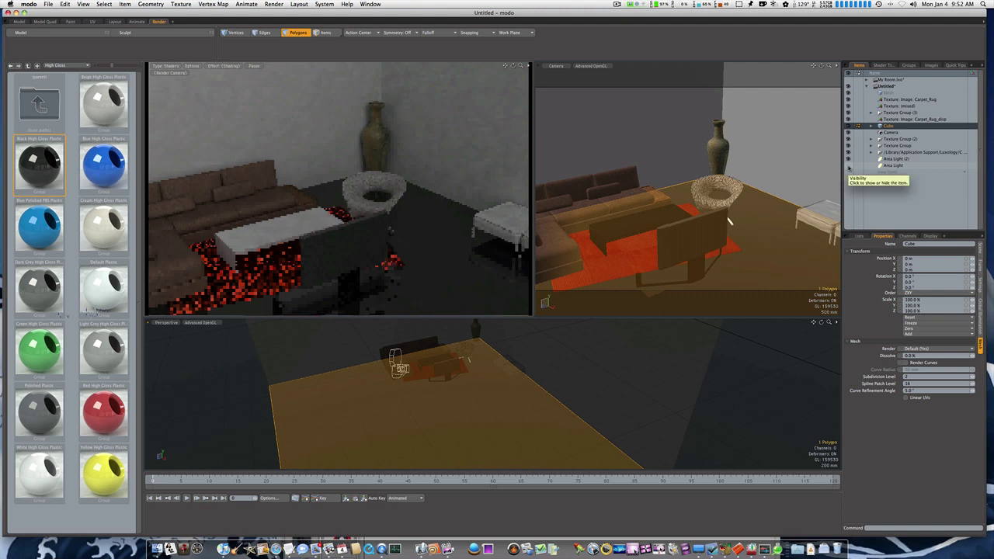
{"action": "left_click", "coordinate": [849, 167]}
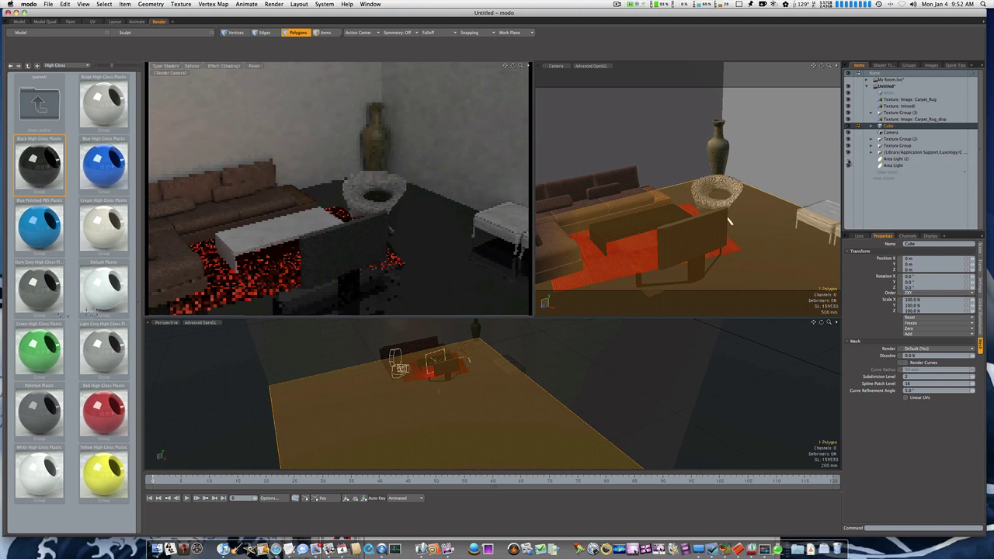
{"action": "left_click", "coordinate": [849, 158]}
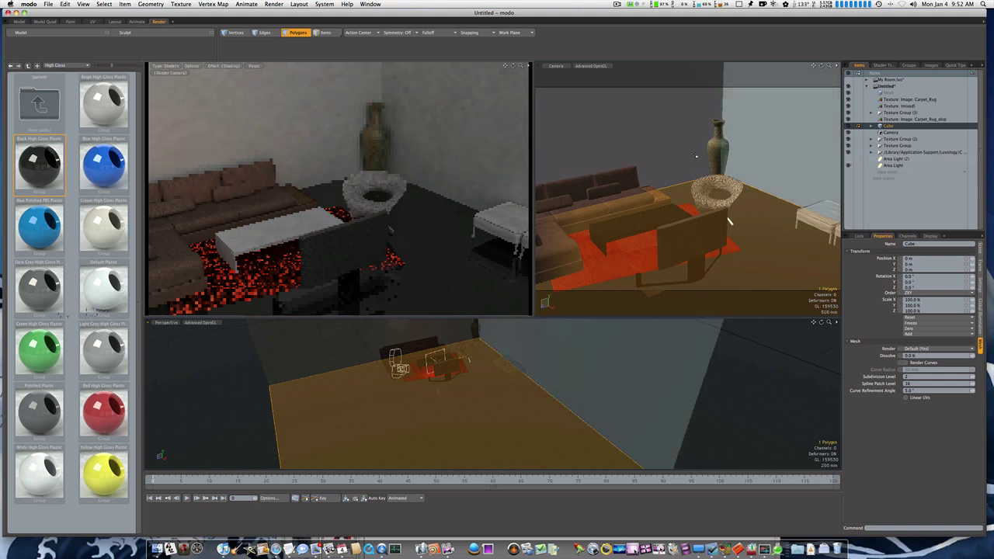
Extend the top edge of one room wall across to the opposite wall with Edge Extend to form a ceiling.
{"action": "scroll", "coordinate": [533, 414], "scroll_direction": "down", "scroll_amount": 6}
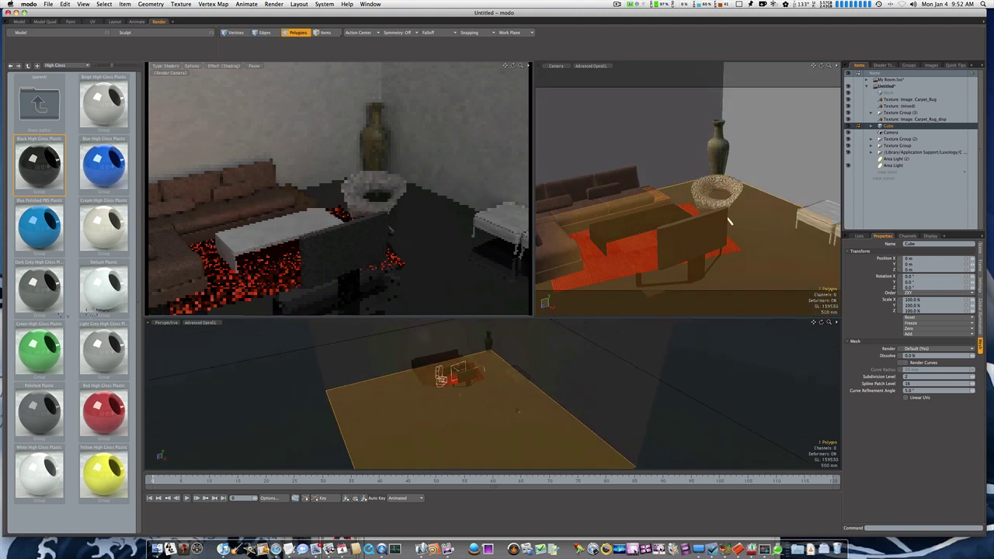
{"action": "left_click_drag", "start_coordinate": [507, 393], "coordinate": [485, 414], "text": "alt"}
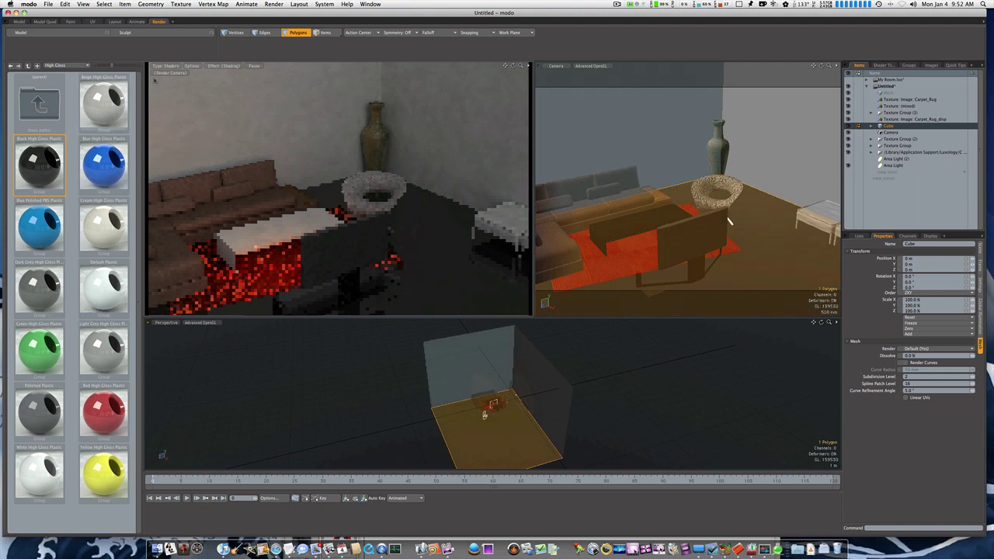
{"action": "key", "text": "2"}
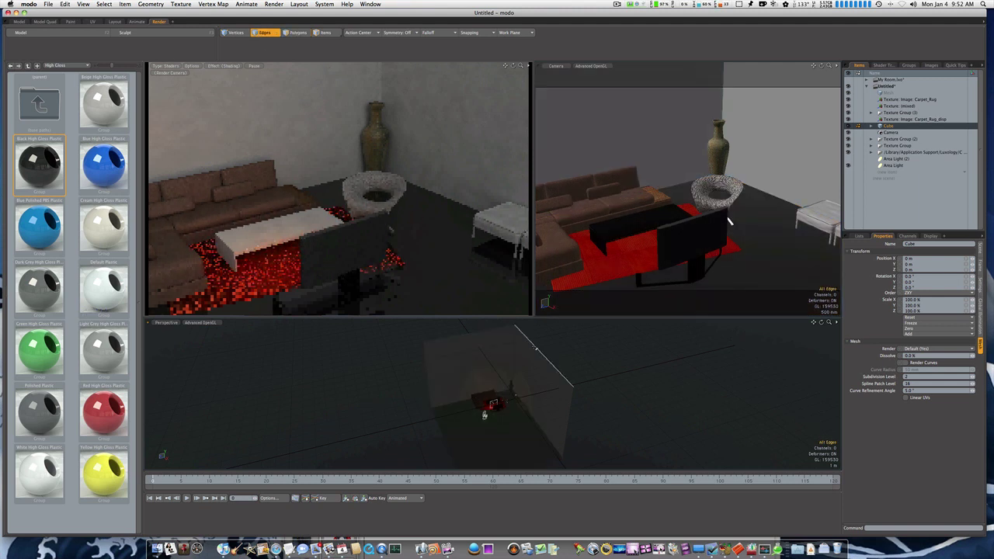
{"action": "left_click", "coordinate": [538, 349]}
{"action": "key", "text": "shift+x"}
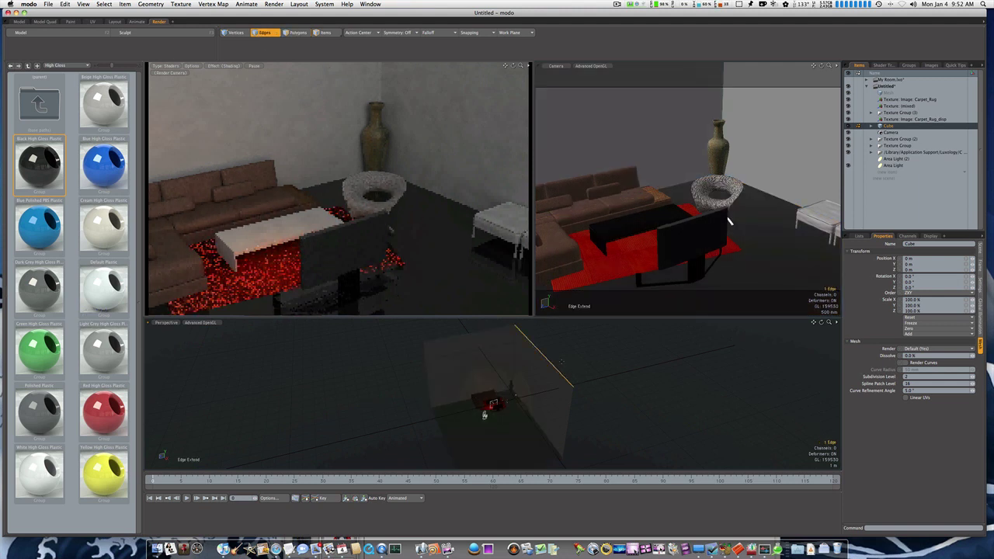
{"action": "left_click", "coordinate": [562, 361]}
{"action": "left_click_drag", "start_coordinate": [496, 361], "coordinate": [389, 383]}
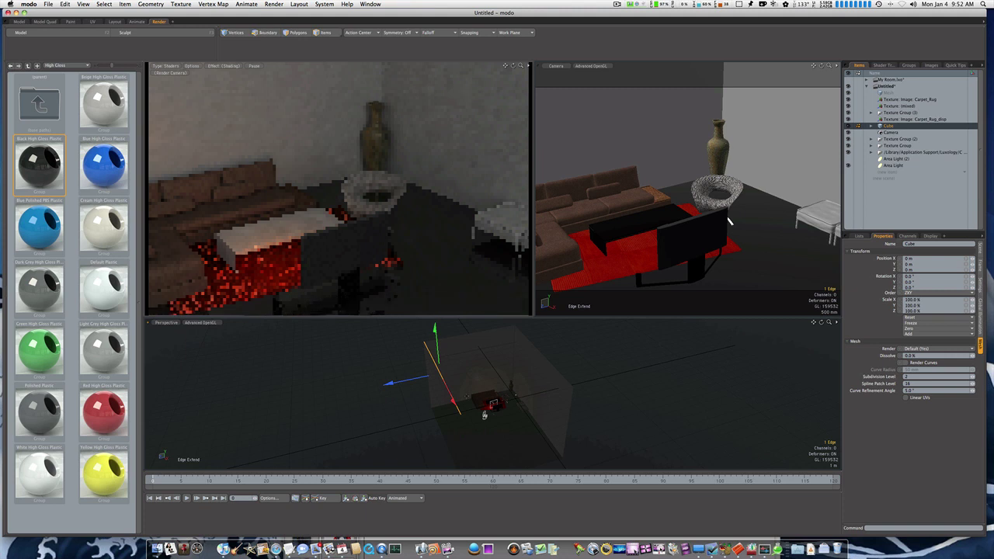
Extend an open ceiling edge down to floor level with Edge Extend to form another wall.
{"action": "left_click_drag", "start_coordinate": [484, 416], "coordinate": [477, 429], "text": "alt"}
{"action": "key", "text": "shift+a"}
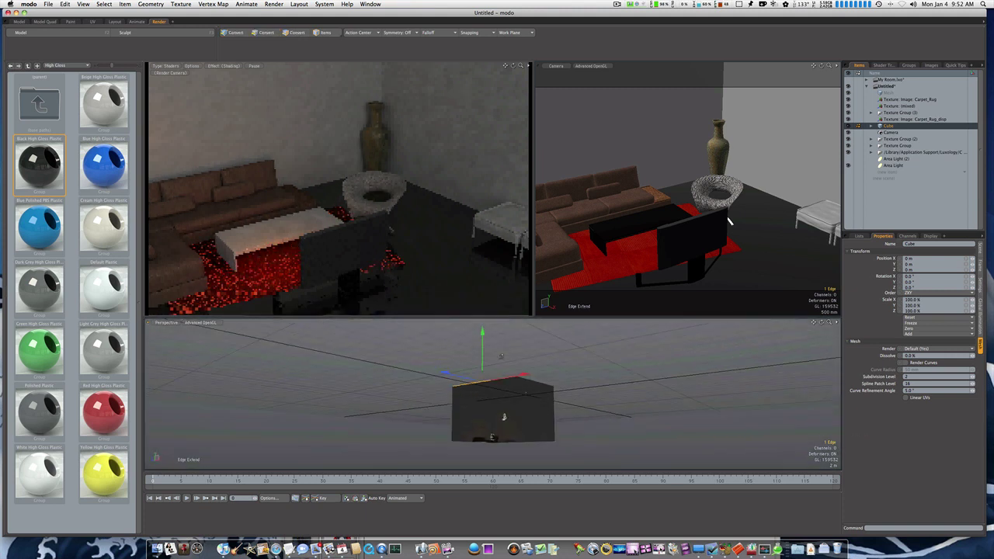
{"action": "left_click_drag", "start_coordinate": [498, 358], "coordinate": [537, 375], "text": "ctrl+alt"}
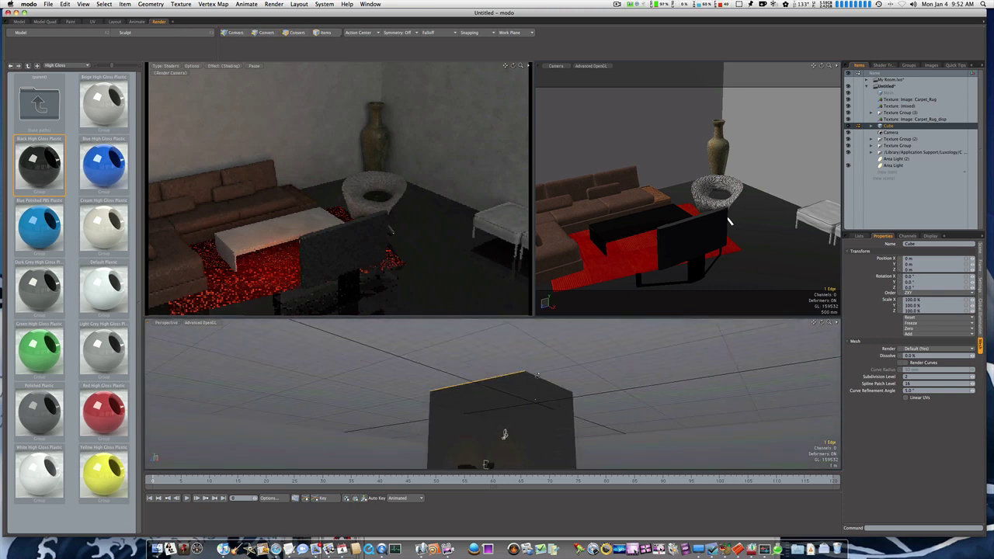
{"action": "key", "text": "z"}
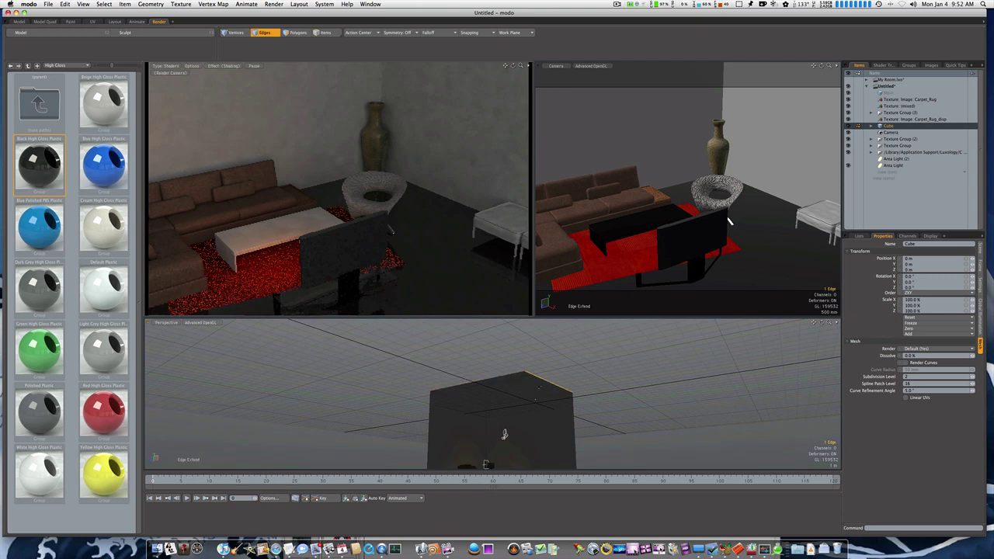
{"action": "left_click_drag", "start_coordinate": [549, 370], "coordinate": [556, 395]}
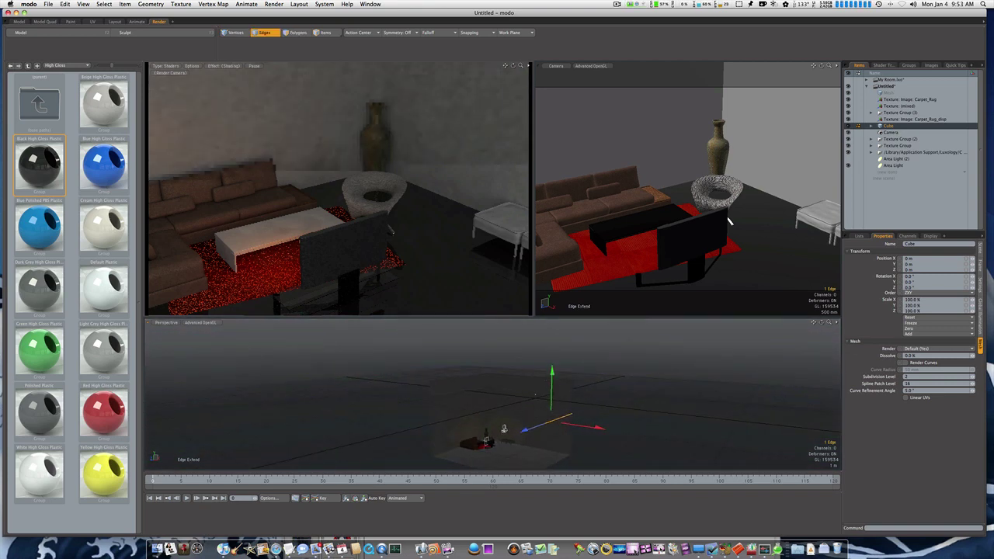
{"action": "left_click_drag", "start_coordinate": [552, 371], "coordinate": [552, 413]}
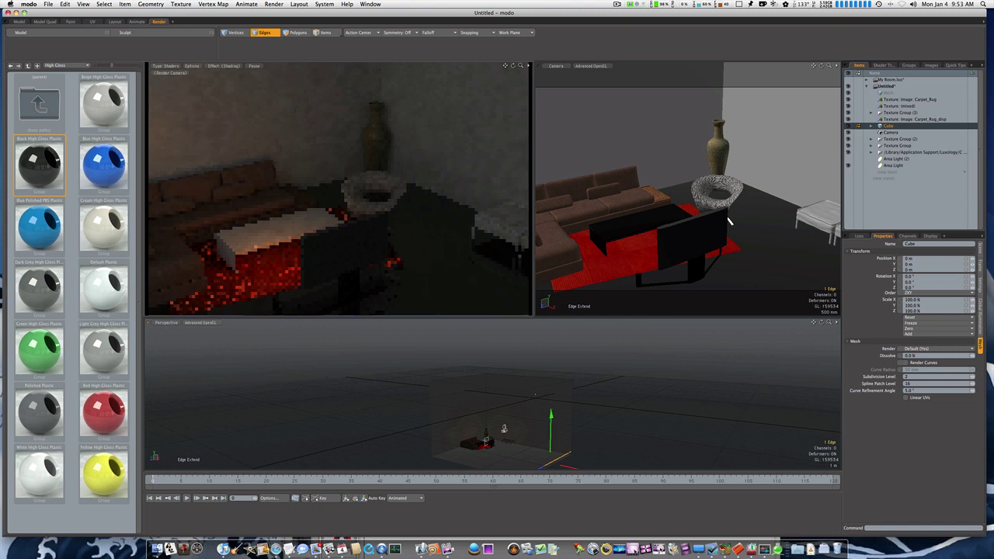
Raise and fine-tune the new wall's lower edge to leave an opening above the floor for environment light.
{"action": "left_click_drag", "start_coordinate": [551, 422], "coordinate": [669, 415], "text": "alt"}
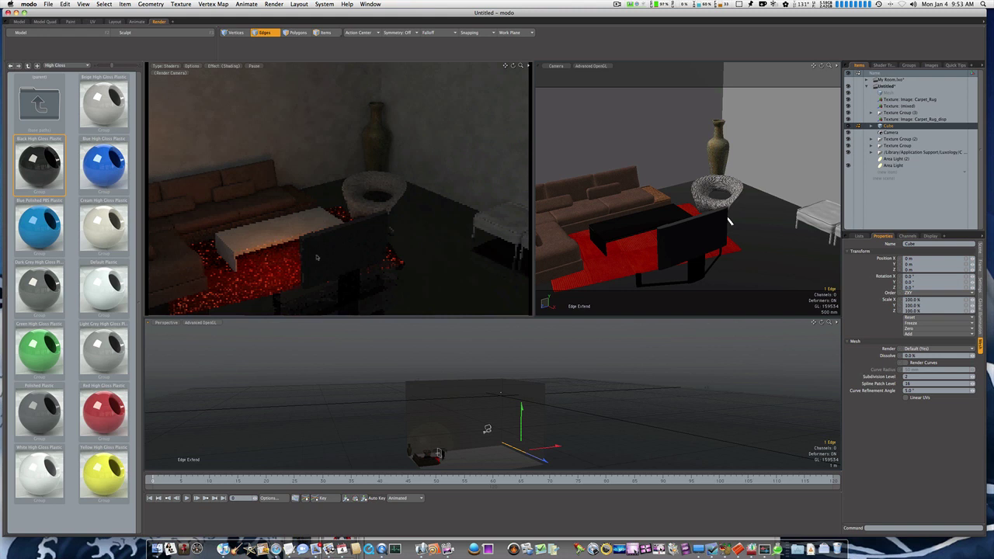
{"action": "left_click_drag", "start_coordinate": [521, 419], "coordinate": [521, 381]}
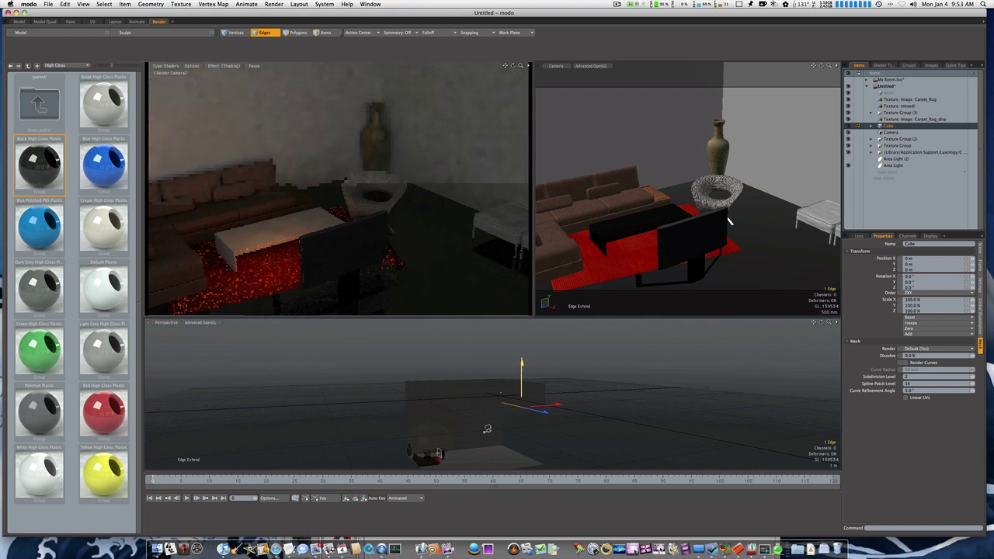
{"action": "left_click_drag", "start_coordinate": [521, 363], "coordinate": [522, 379]}
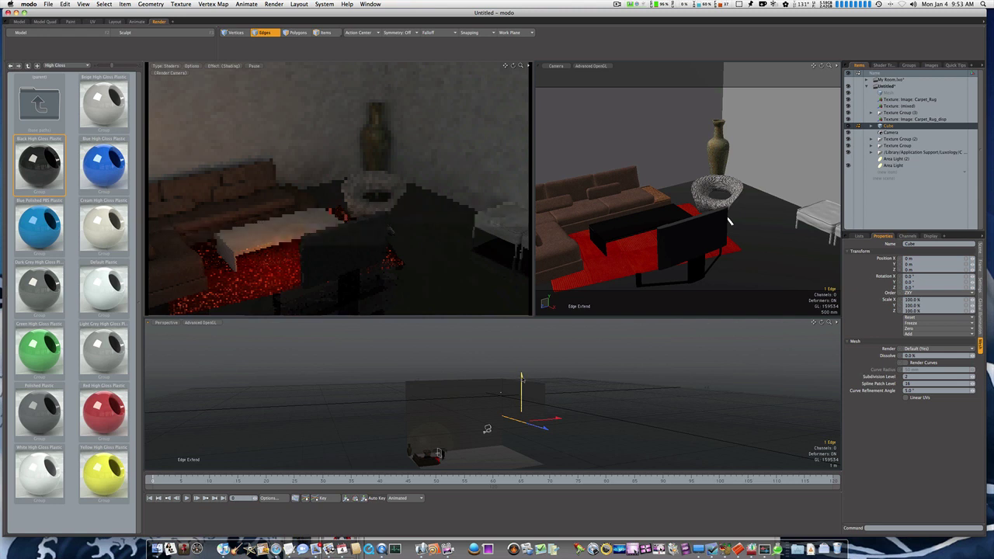
{"action": "left_click_drag", "start_coordinate": [523, 380], "coordinate": [523, 403]}
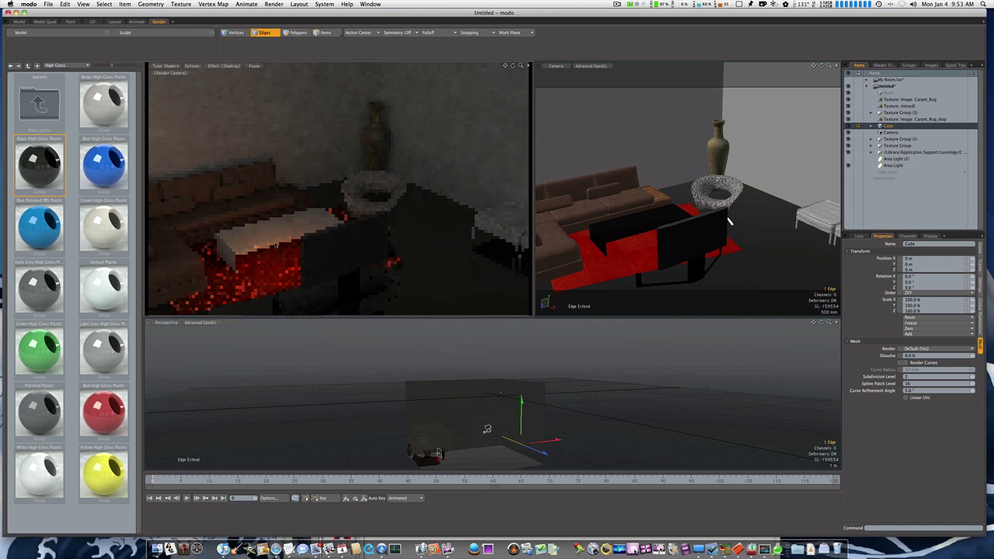
Apply the Cream High Gloss Plastic preset to all the coffee table's polygons and bring up the shader tree.
{"action": "left_click", "coordinate": [277, 236]}
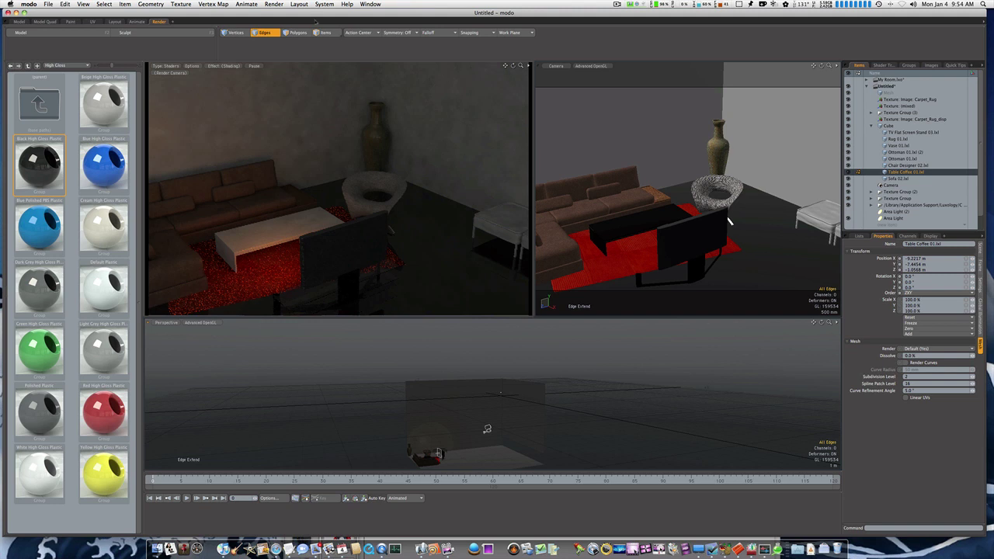
{"action": "key", "text": "3"}
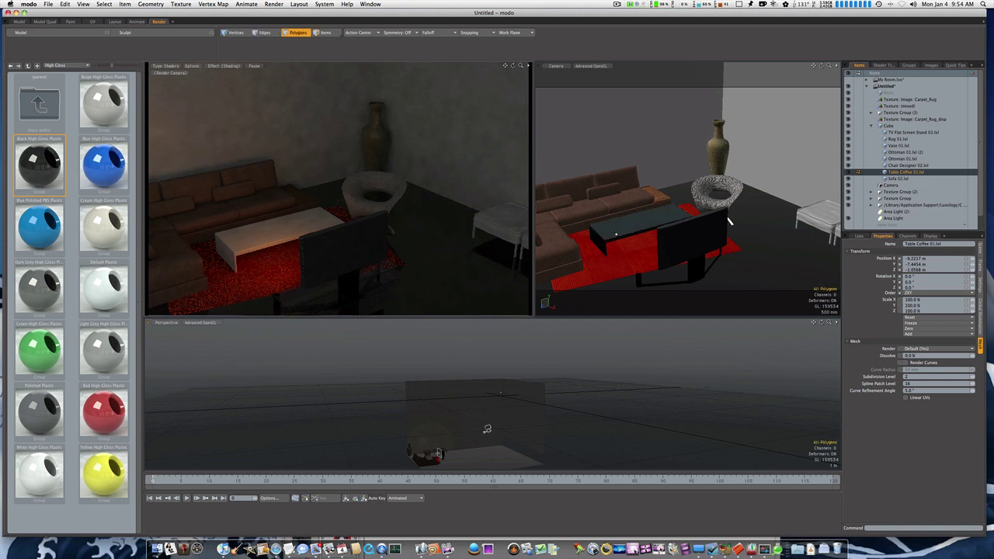
{"action": "double_click", "coordinate": [616, 234]}
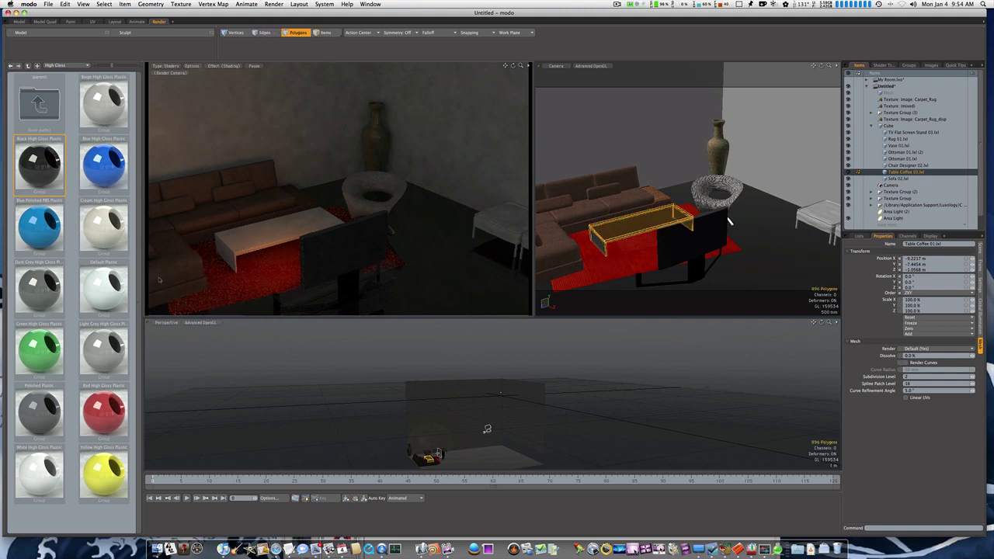
{"action": "left_click_drag", "start_coordinate": [99, 230], "coordinate": [624, 226]}
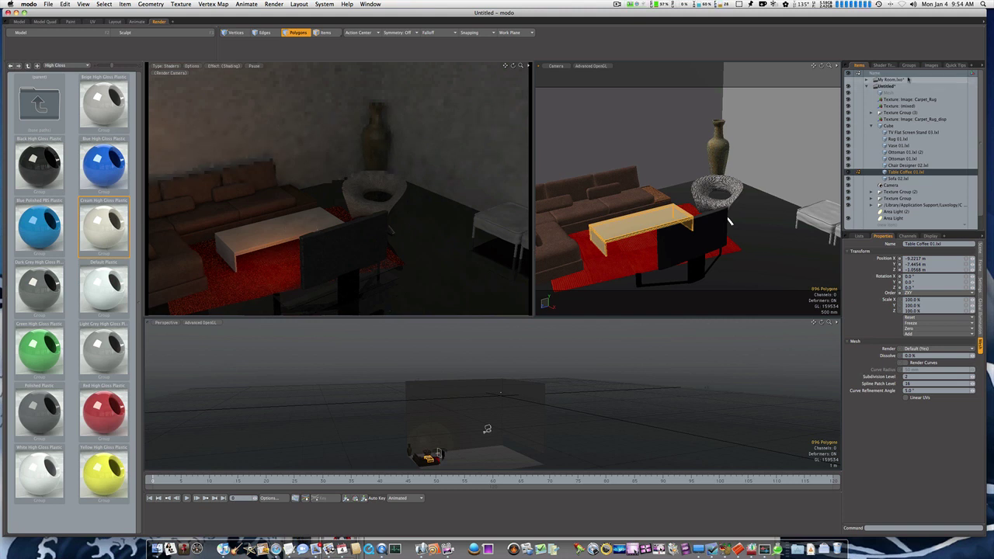
{"action": "left_click", "coordinate": [883, 65]}
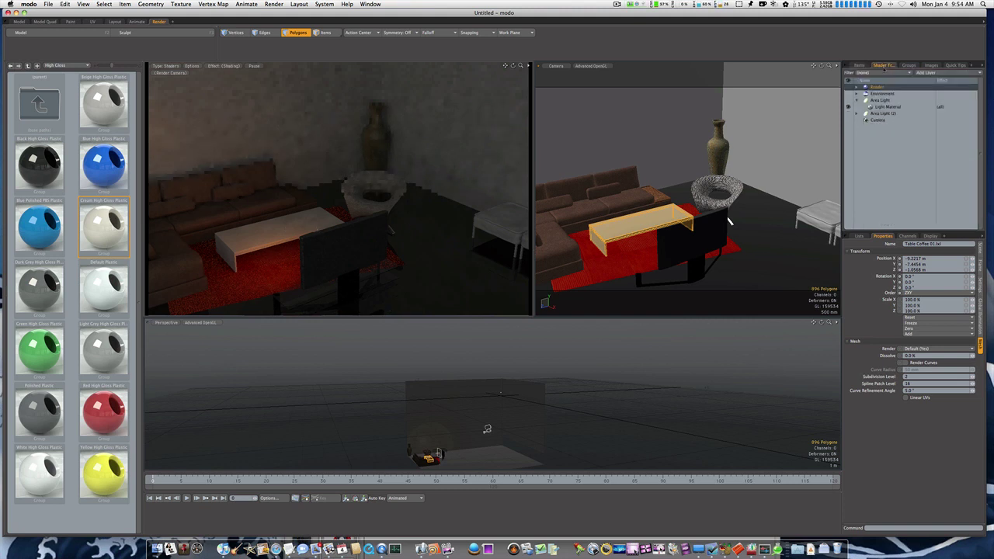
Review the properties of both area lights and the Render item in the shader tree.
{"action": "left_click", "coordinate": [879, 113]}
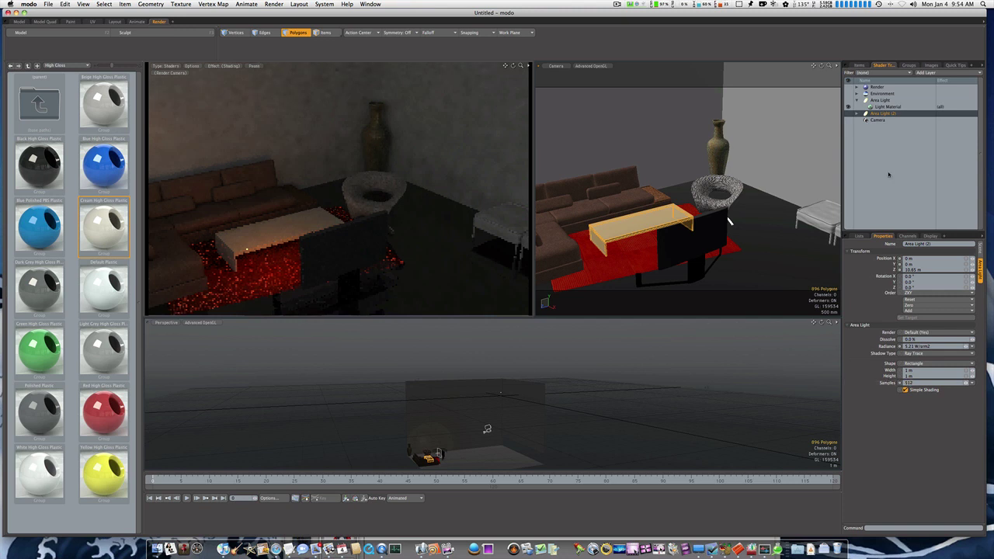
{"action": "left_click", "coordinate": [877, 102]}
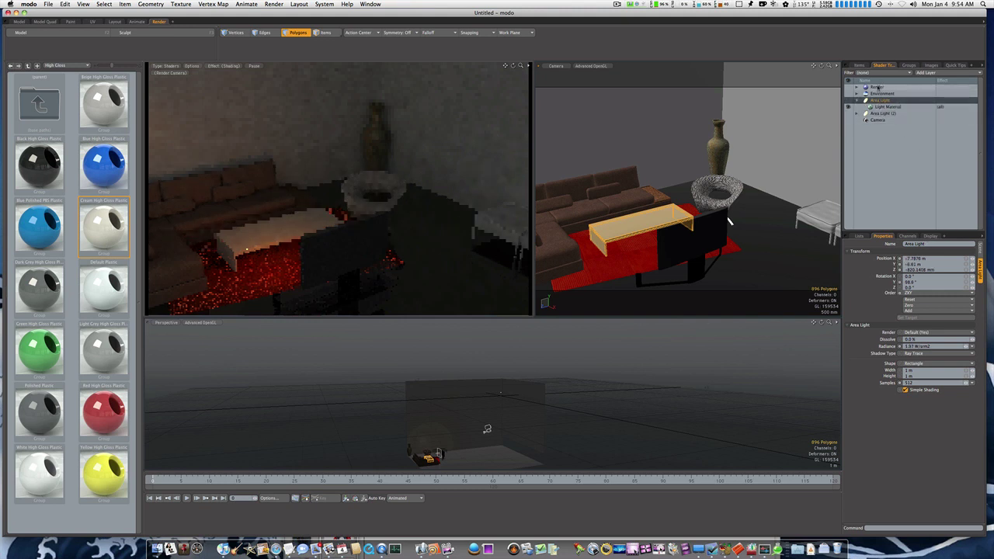
{"action": "left_click", "coordinate": [877, 87]}
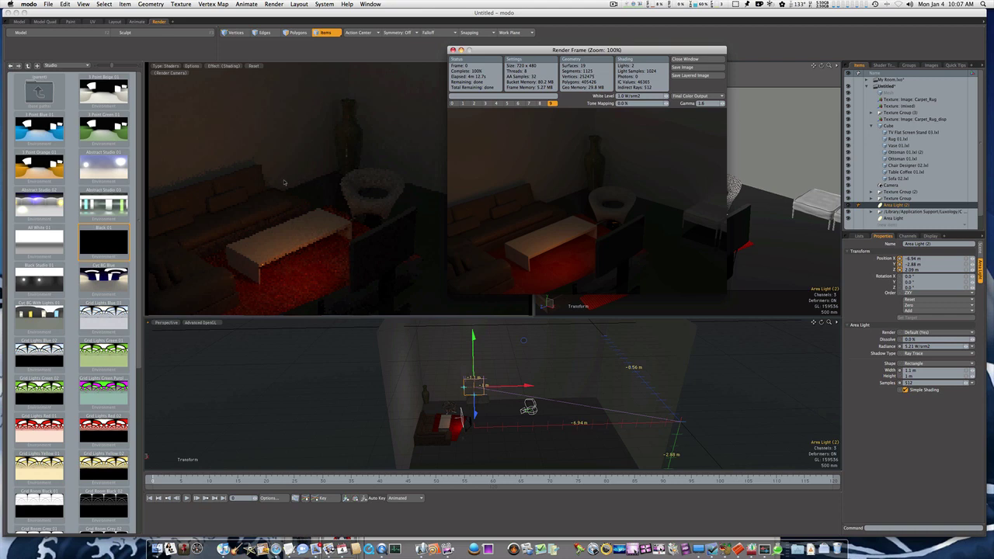
Close the finished render frame and orbit the render camera around the furniture to compare shots in the preview.
{"action": "key", "text": "alt"}
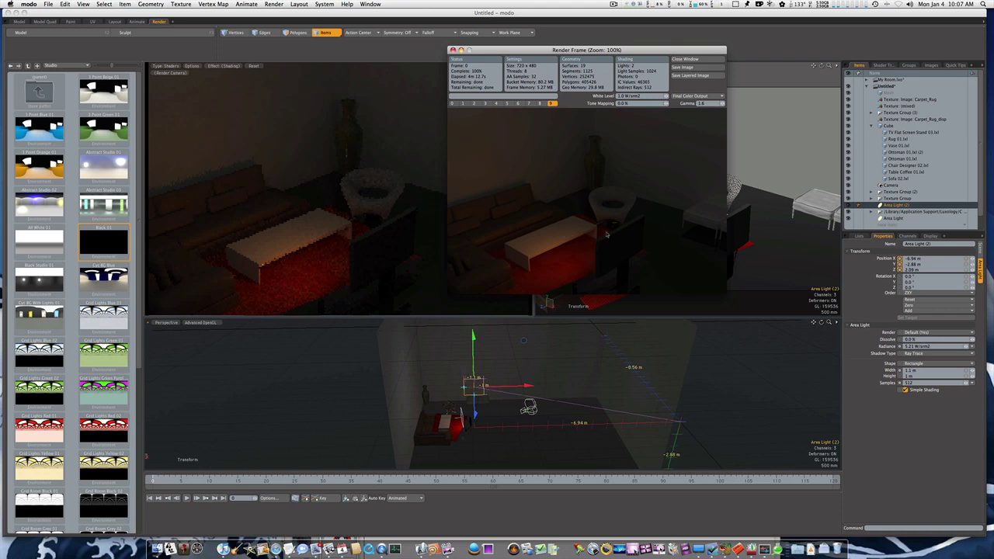
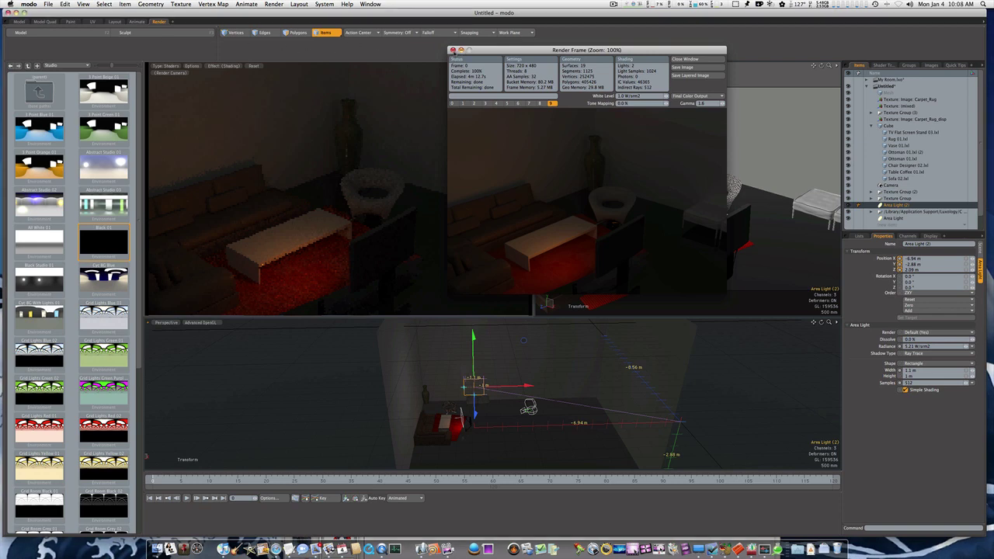
{"action": "left_click", "coordinate": [453, 50]}
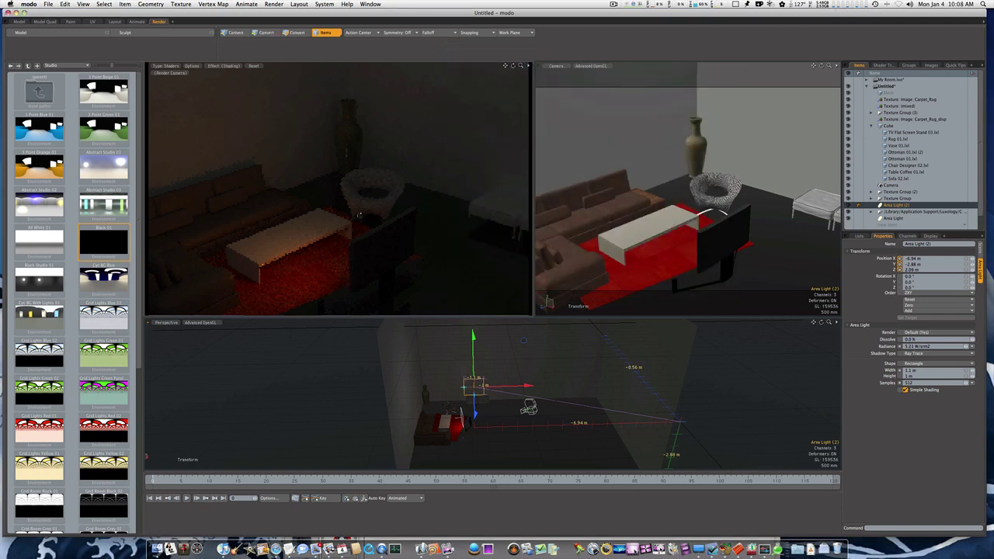
{"action": "left_click_drag", "start_coordinate": [359, 215], "coordinate": [414, 206], "text": "alt"}
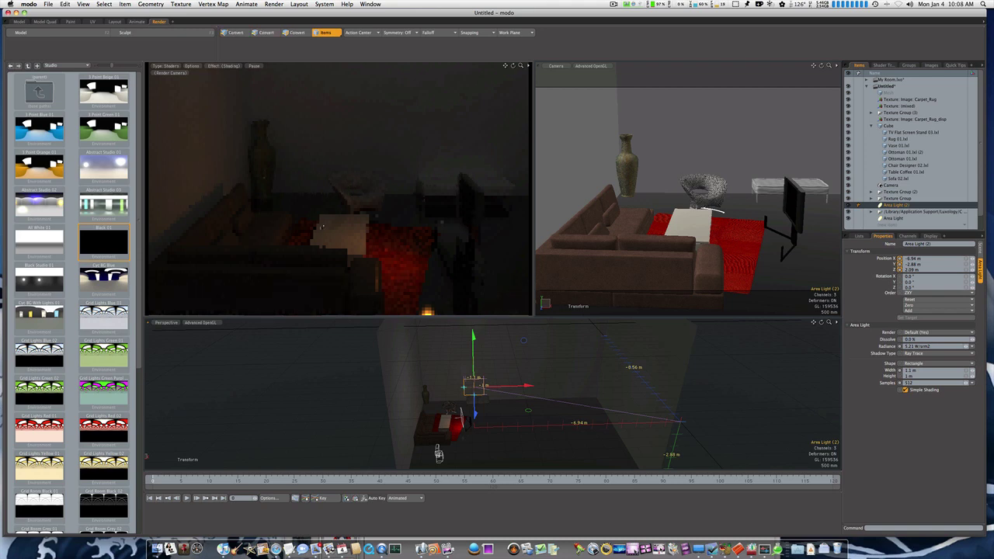
{"action": "left_click_drag", "start_coordinate": [434, 230], "coordinate": [308, 237], "text": "alt"}
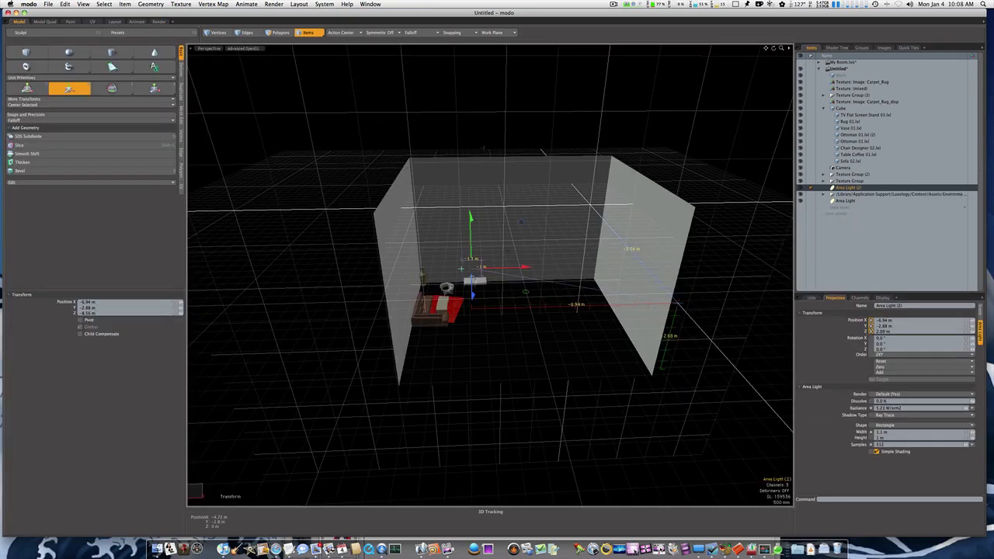
Change the large perspective viewport of the modelling layout into a render preview.
{"action": "left_click_drag", "start_coordinate": [575, 304], "coordinate": [482, 349], "text": "alt"}
{"action": "scroll", "coordinate": [539, 265], "scroll_direction": "up", "scroll_amount": 6}
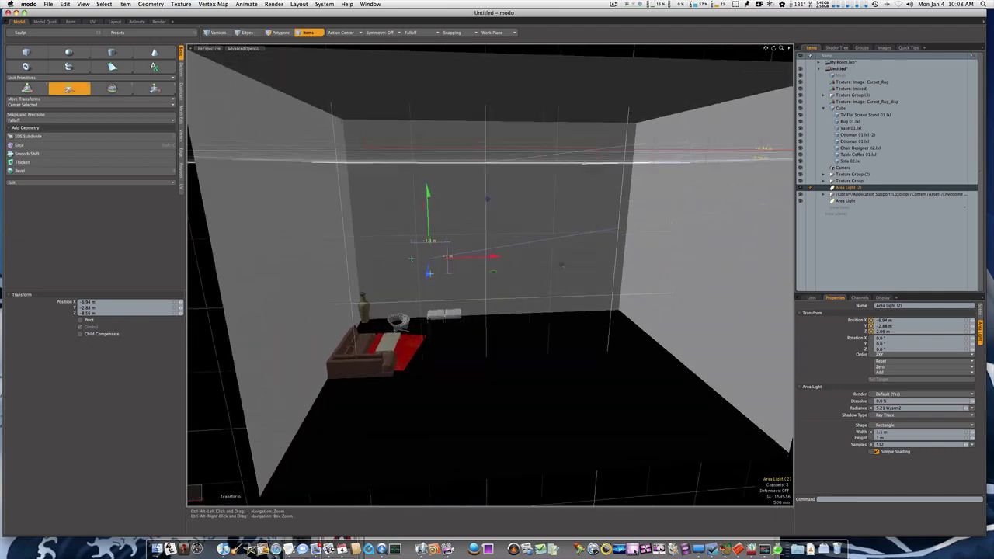
{"action": "scroll", "coordinate": [539, 265], "scroll_direction": "down", "scroll_amount": 6}
{"action": "left_click_drag", "start_coordinate": [539, 265], "coordinate": [526, 294], "text": "alt"}
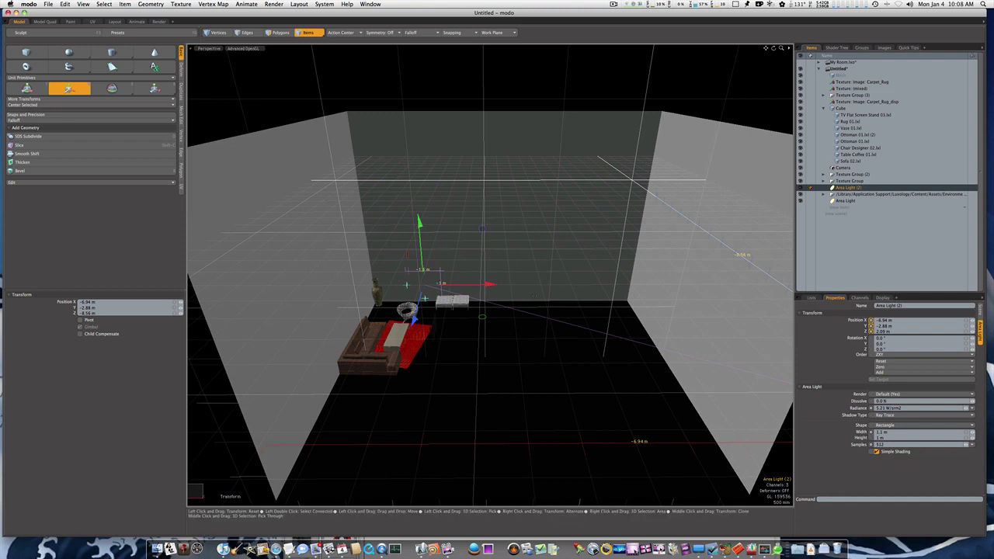
{"action": "key", "text": "ctrl+space"}
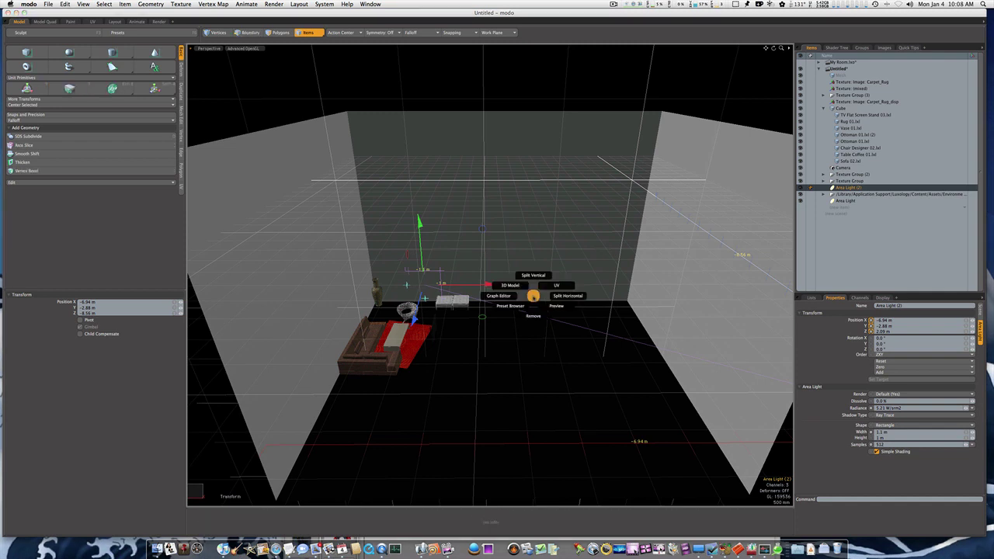
{"action": "left_click", "coordinate": [549, 309]}
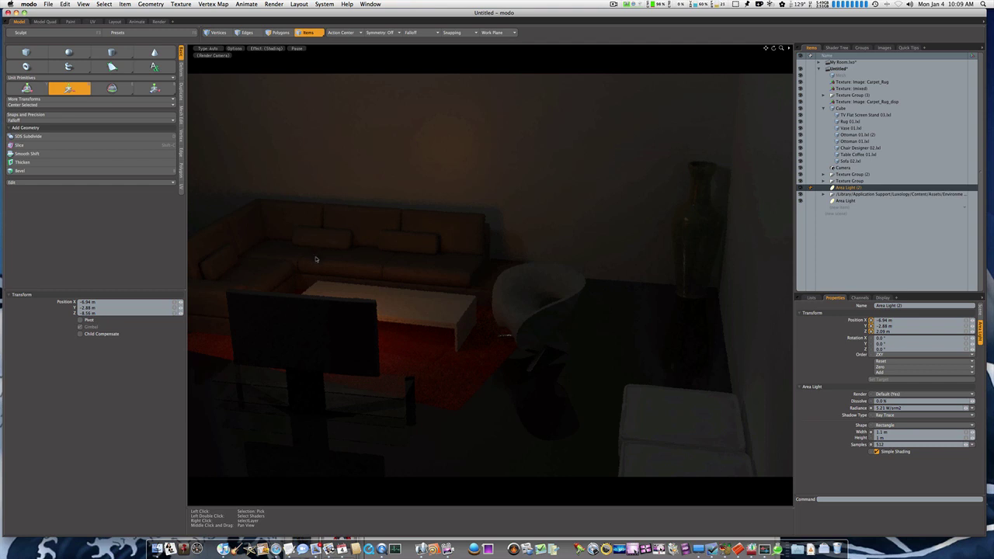
{"action": "key", "text": "alt"}
{"action": "key", "text": "ctrl"}
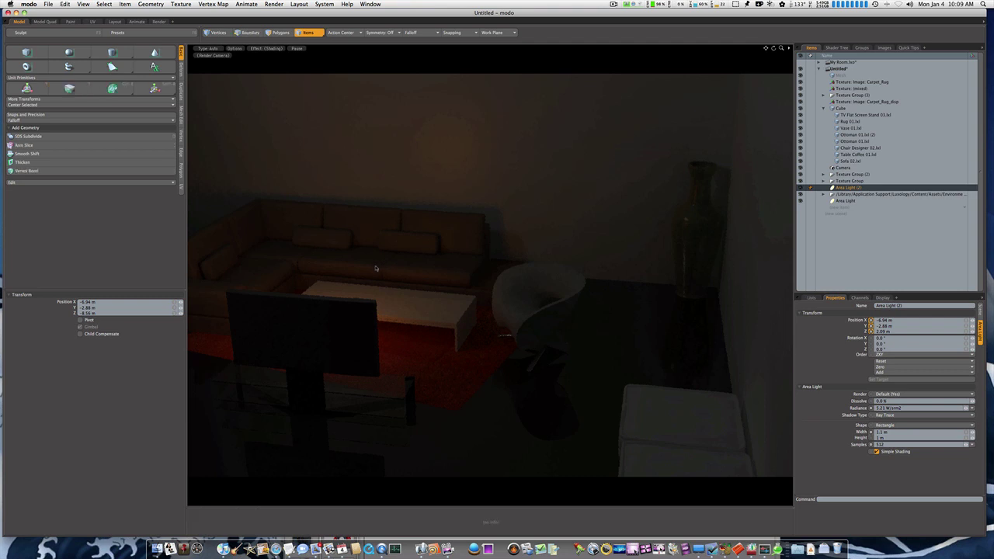
{"action": "key", "text": "ctrl+space"}
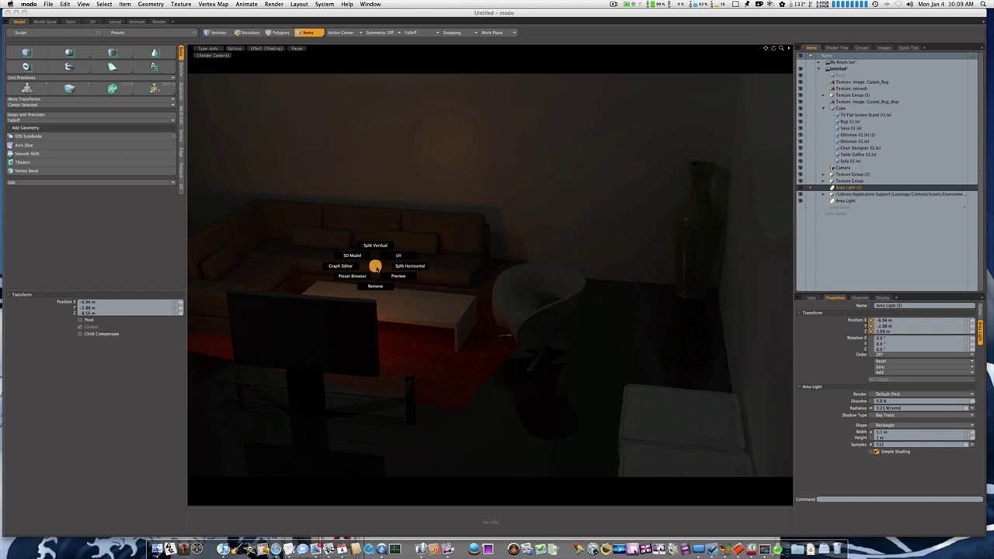
{"action": "key", "text": "ctrl+2"}
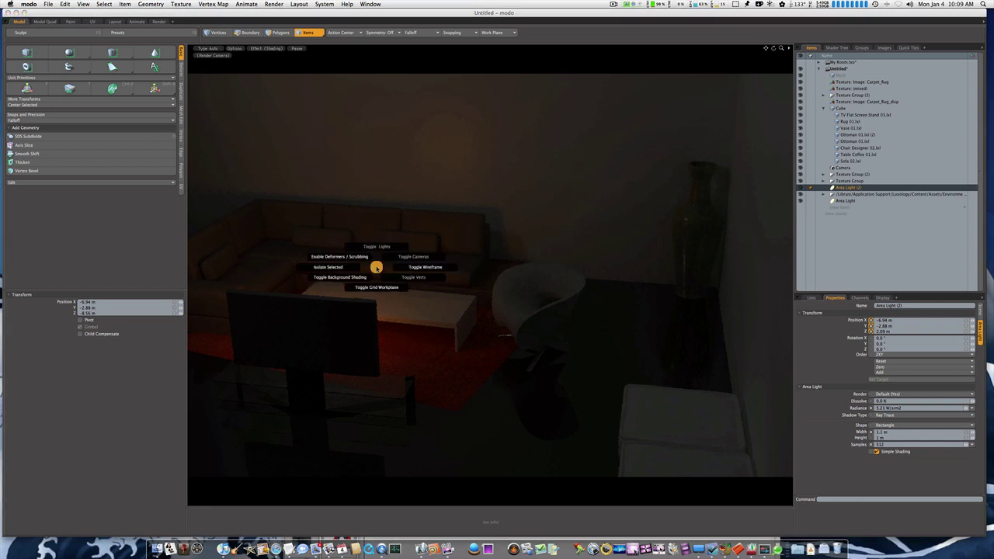
{"action": "key", "text": "ctrl+3"}
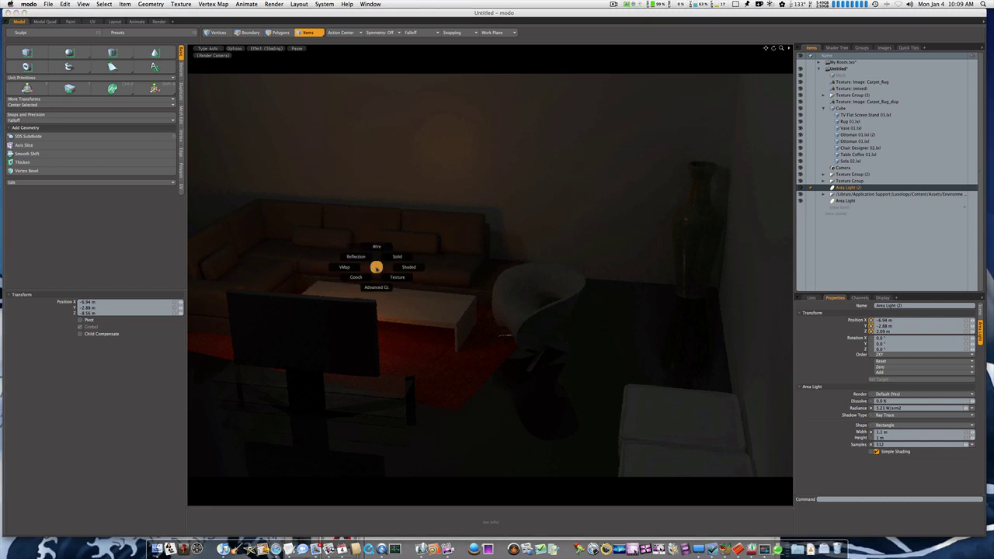
Open floating Camera View and 3D View windows and arrange them on opposite sides of the render preview.
{"action": "key", "text": "alt+q"}
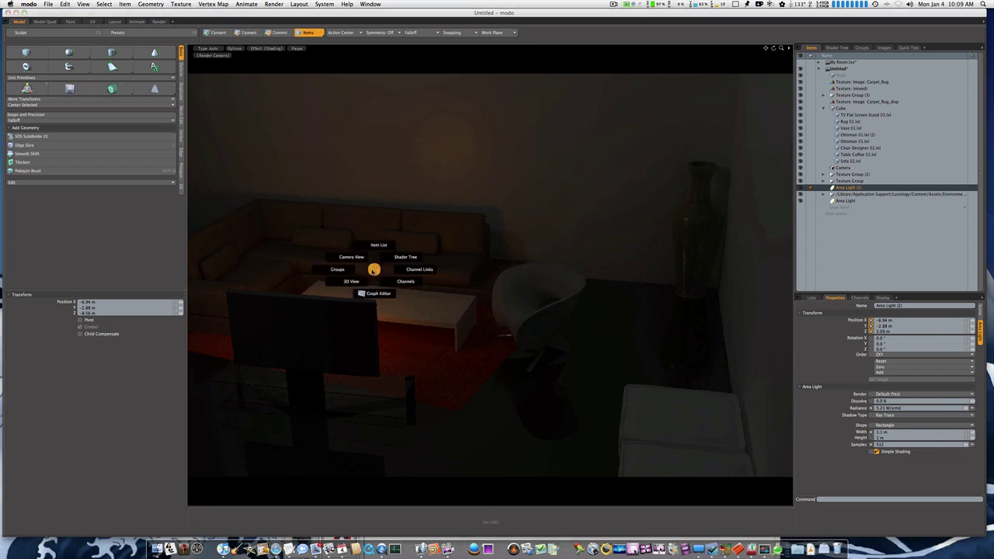
{"action": "left_click", "coordinate": [362, 261]}
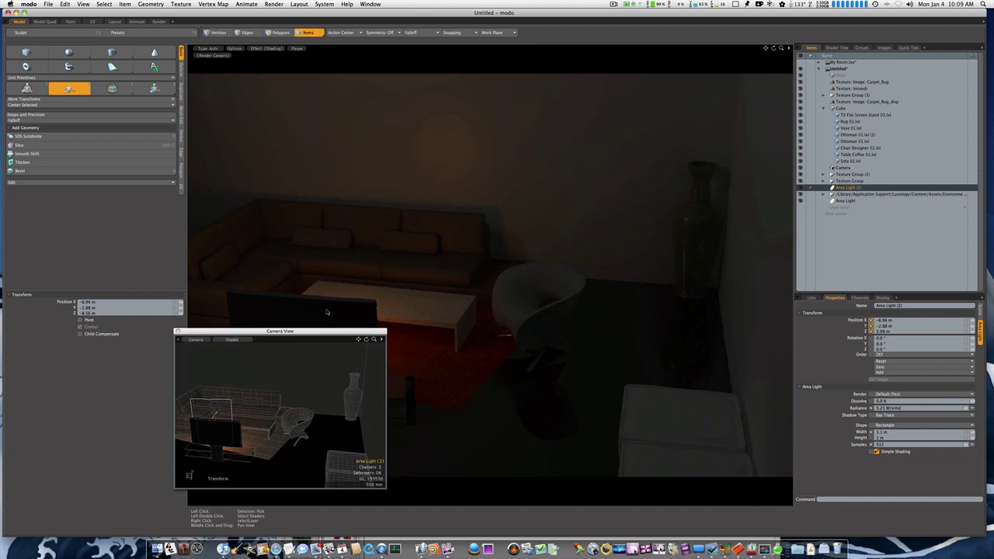
{"action": "left_click_drag", "start_coordinate": [326, 327], "coordinate": [589, 160]}
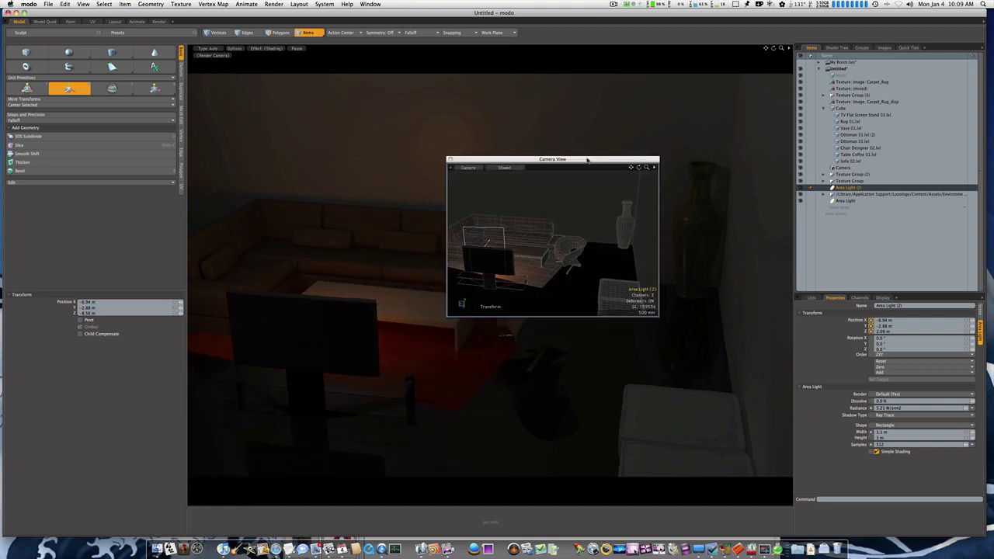
{"action": "key", "text": "ctrl+space"}
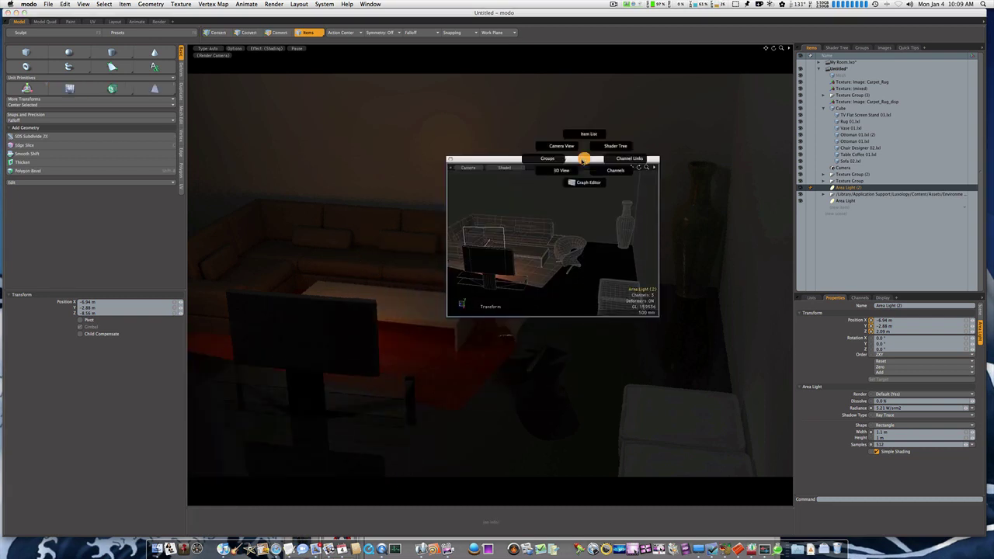
{"action": "left_click", "coordinate": [559, 170]}
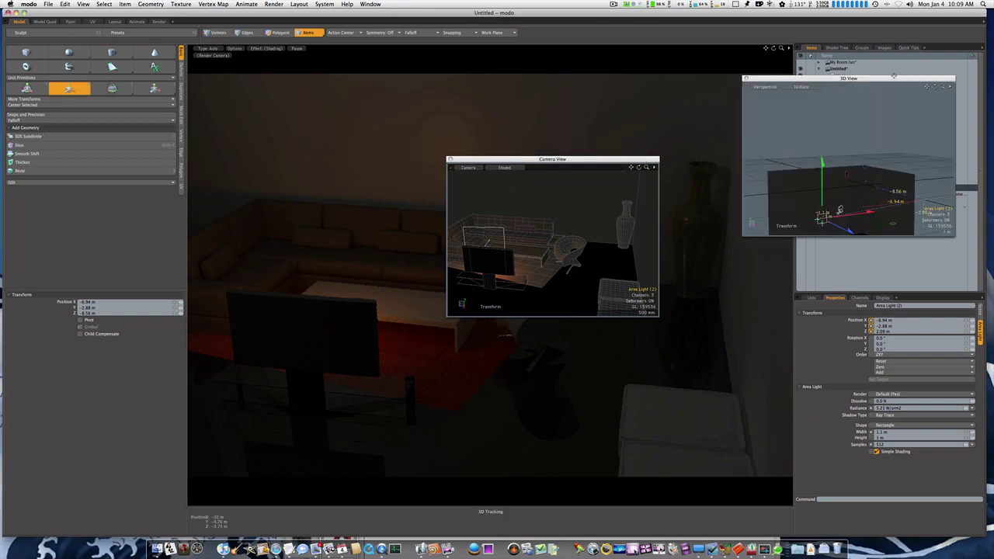
{"action": "left_click_drag", "start_coordinate": [824, 78], "coordinate": [81, 171]}
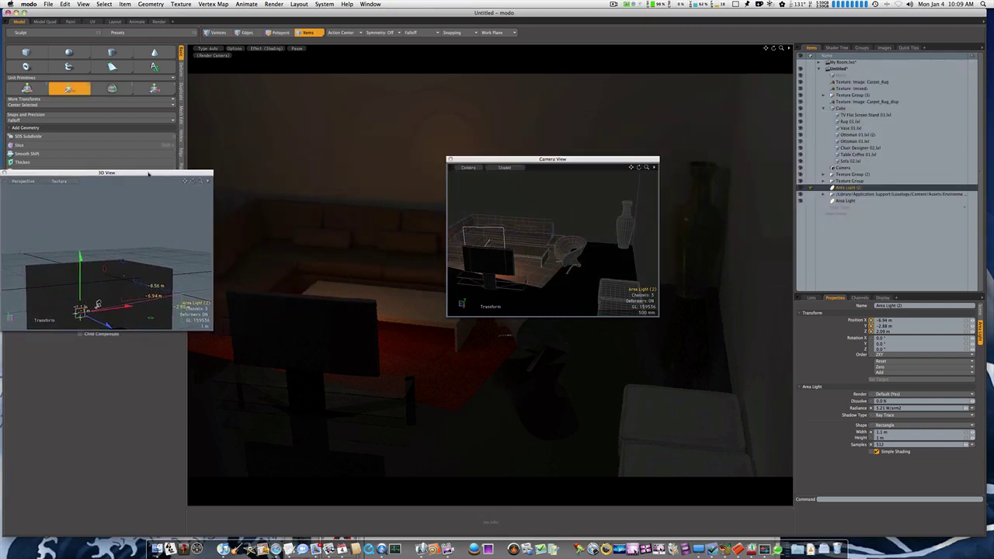
{"action": "left_click_drag", "start_coordinate": [569, 158], "coordinate": [618, 130]}
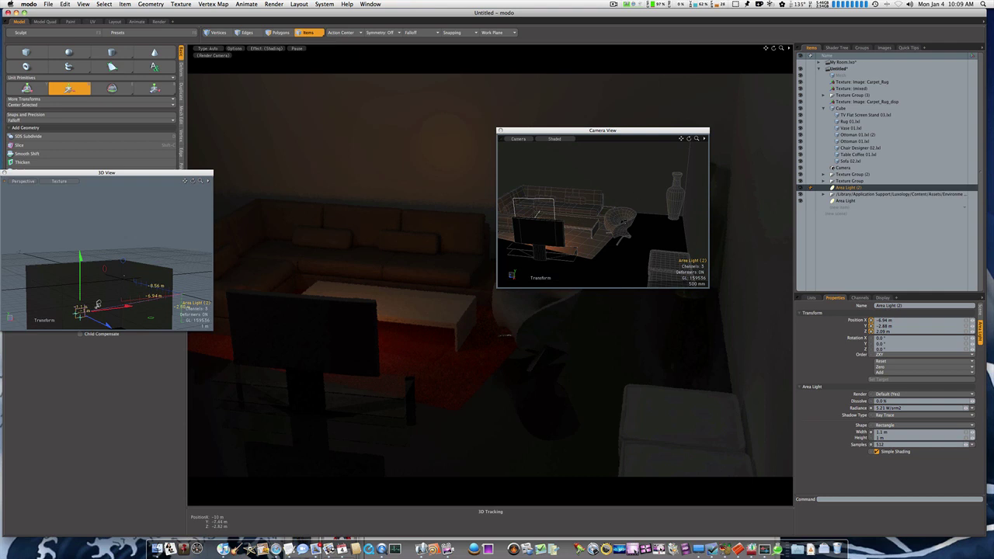
Adjust the camera angle in the floating camera view, and enlarge and reframe the floating 3D view on the room.
{"action": "left_click_drag", "start_coordinate": [598, 229], "coordinate": [568, 232], "text": "alt"}
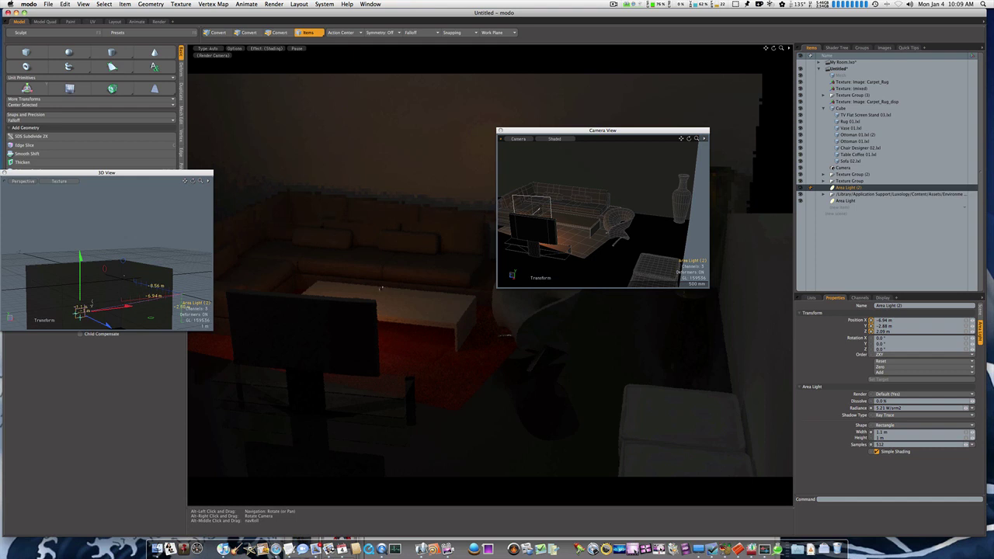
{"action": "left_click_drag", "start_coordinate": [616, 233], "coordinate": [602, 235], "text": "alt"}
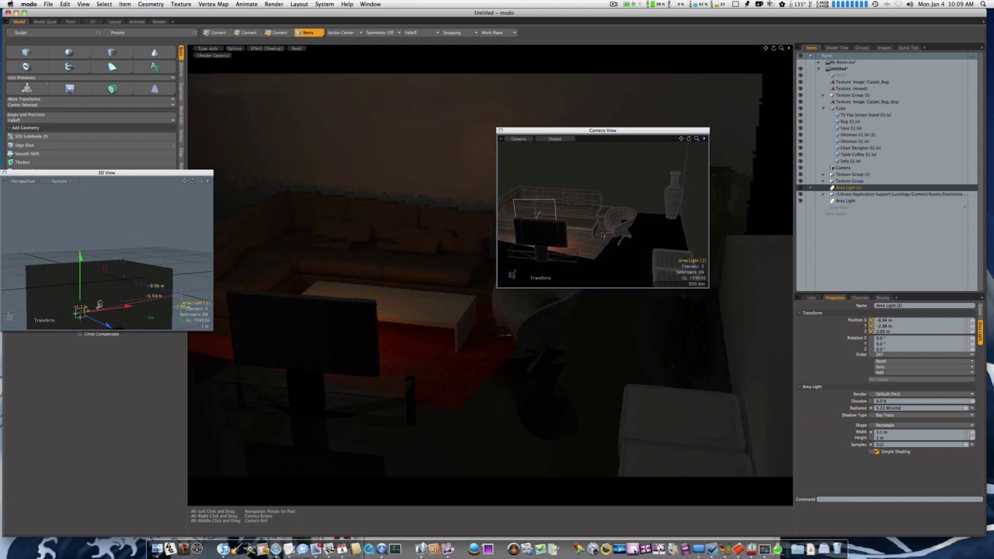
{"action": "left_click_drag", "start_coordinate": [87, 288], "coordinate": [135, 244], "text": "ctrl+alt"}
{"action": "left_click_drag", "start_coordinate": [211, 329], "coordinate": [297, 420]}
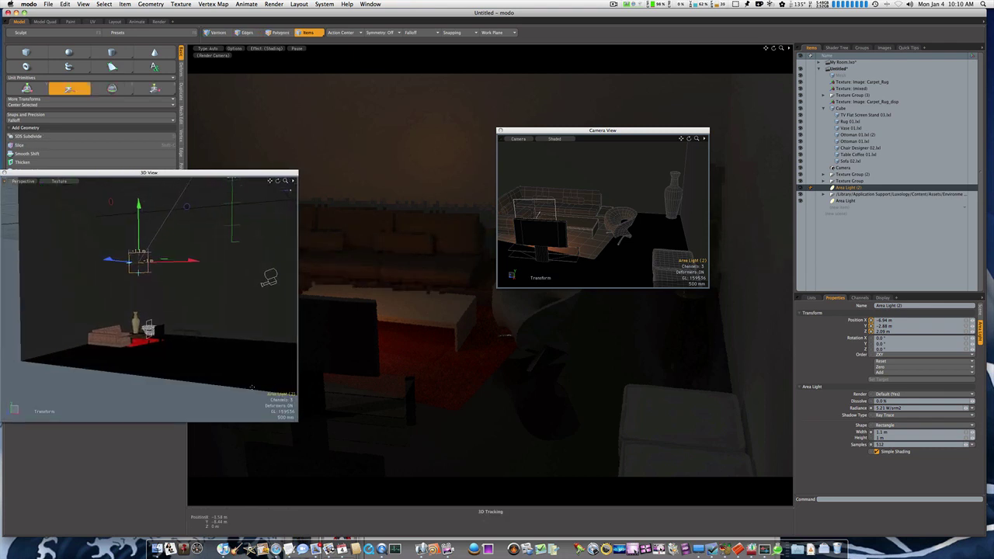
{"action": "key", "text": "shift+a"}
{"action": "left_click_drag", "start_coordinate": [203, 301], "coordinate": [132, 328], "text": "alt"}
{"action": "left_click", "coordinate": [68, 87]}
Clear the floating 3D and camera views away from the render preview.
{"action": "left_click_drag", "start_coordinate": [265, 173], "coordinate": [0, 239]}
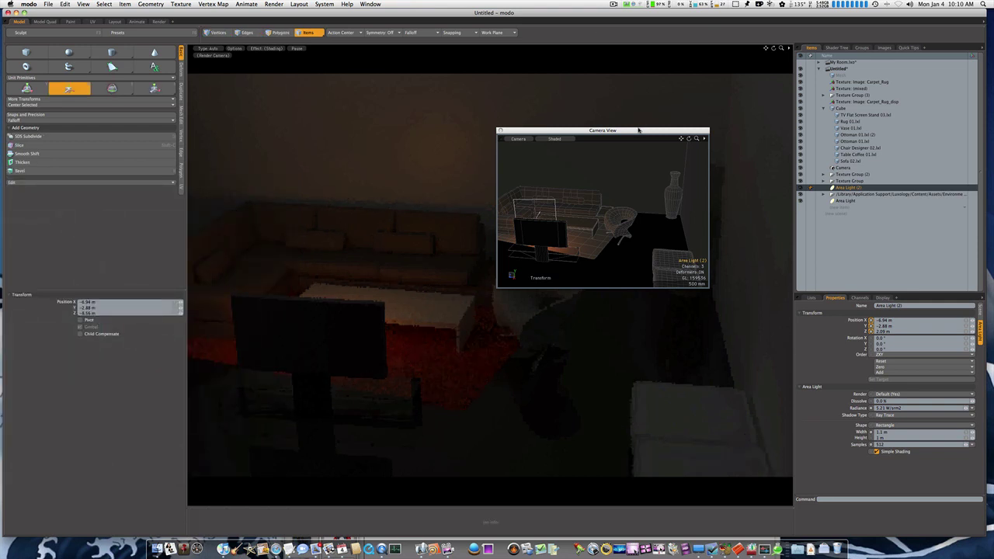
{"action": "left_click_drag", "start_coordinate": [598, 148], "coordinate": [0, 305]}
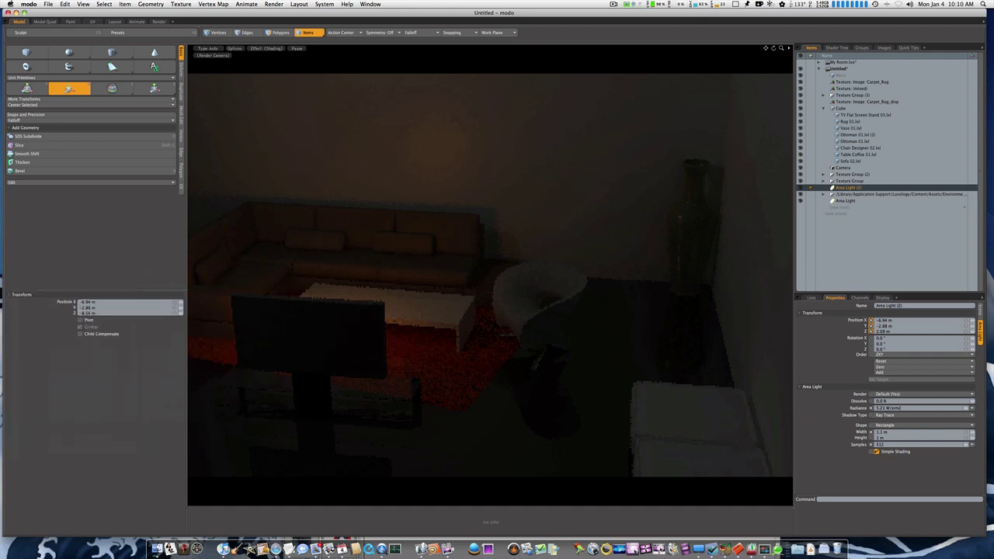
{"action": "key", "text": "alt"}
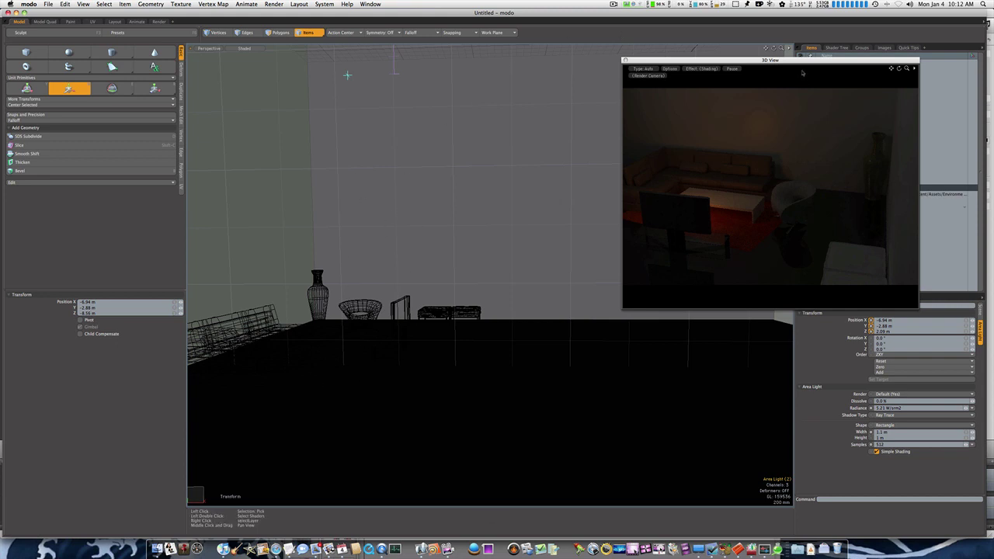
Move the floating render preview to a clear corner and orbit the main perspective view toward the room's furnished corner.
{"action": "left_click_drag", "start_coordinate": [803, 73], "coordinate": [740, 61]}
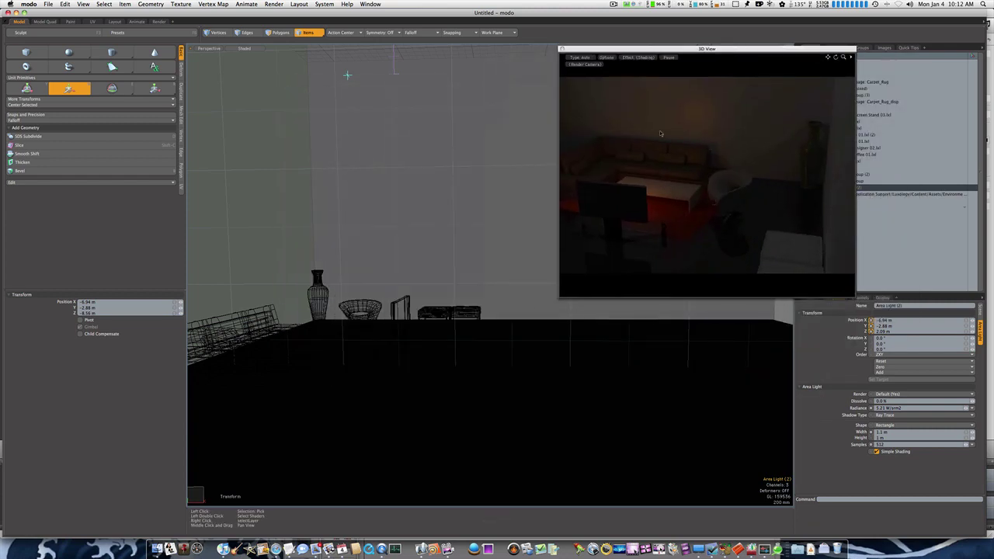
{"action": "left_click_drag", "start_coordinate": [463, 294], "coordinate": [438, 368], "text": "alt"}
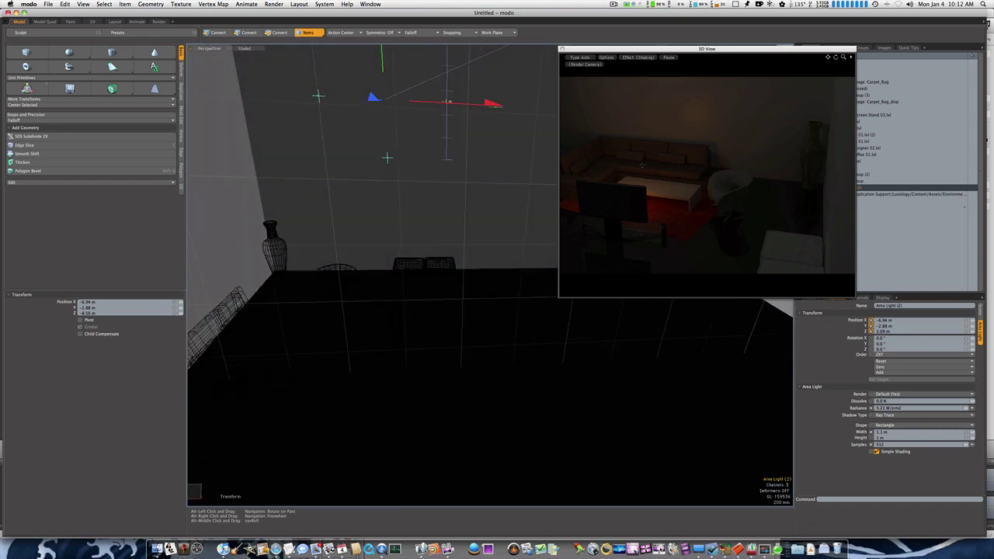
{"action": "left_click_drag", "start_coordinate": [711, 49], "coordinate": [800, 18]}
{"action": "left_click_drag", "start_coordinate": [482, 363], "coordinate": [387, 327], "text": "alt"}
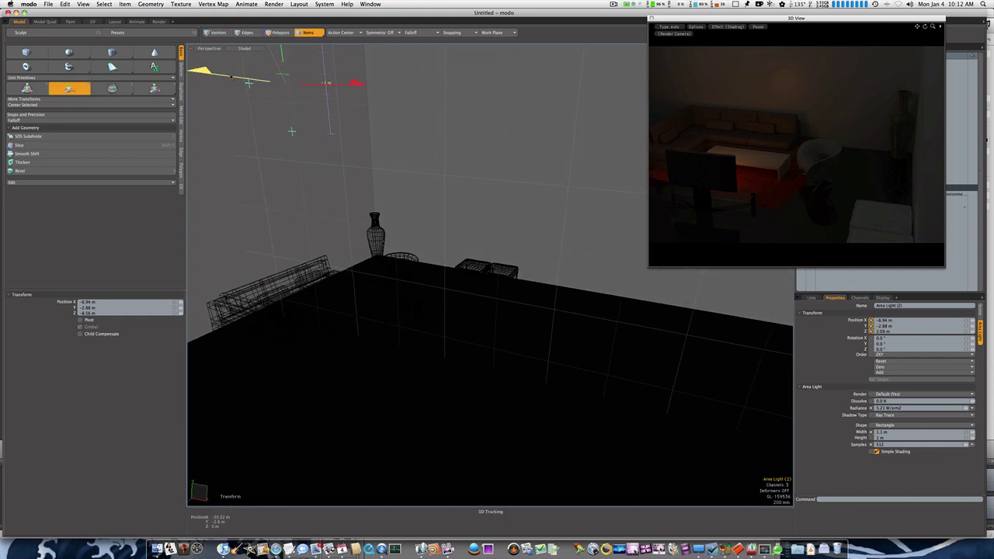
Switch the main viewport from perspective to the camera view and orbit the camera to test the floating preview.
{"action": "left_click", "coordinate": [209, 48]}
{"action": "mouse_move", "coordinate": [204, 55]}
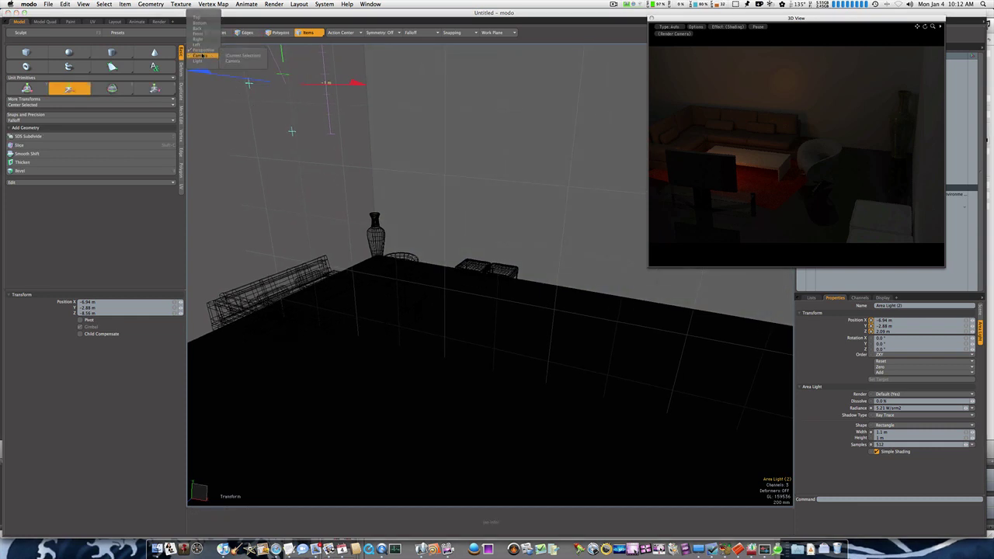
{"action": "left_click", "coordinate": [243, 56]}
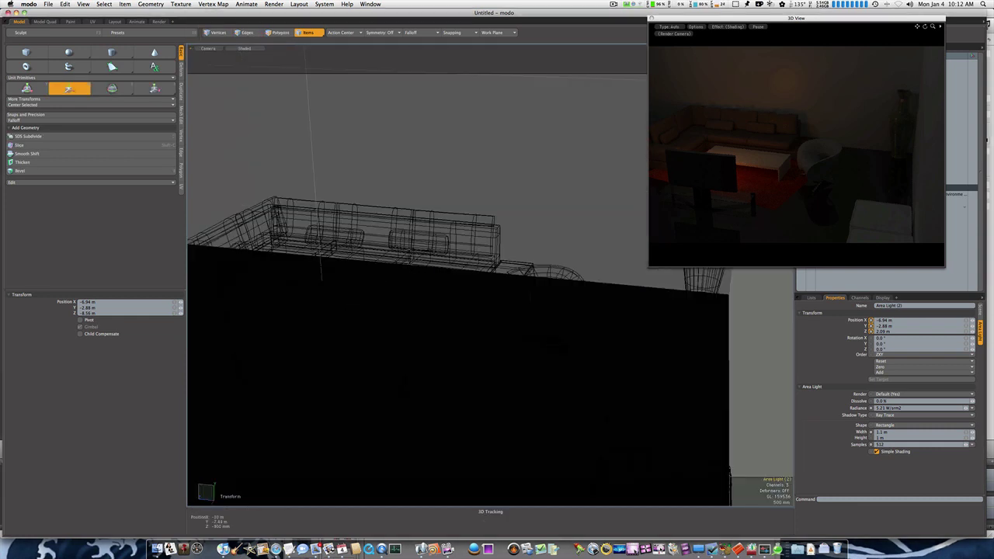
{"action": "left_click_drag", "start_coordinate": [435, 304], "coordinate": [396, 320], "text": "alt"}
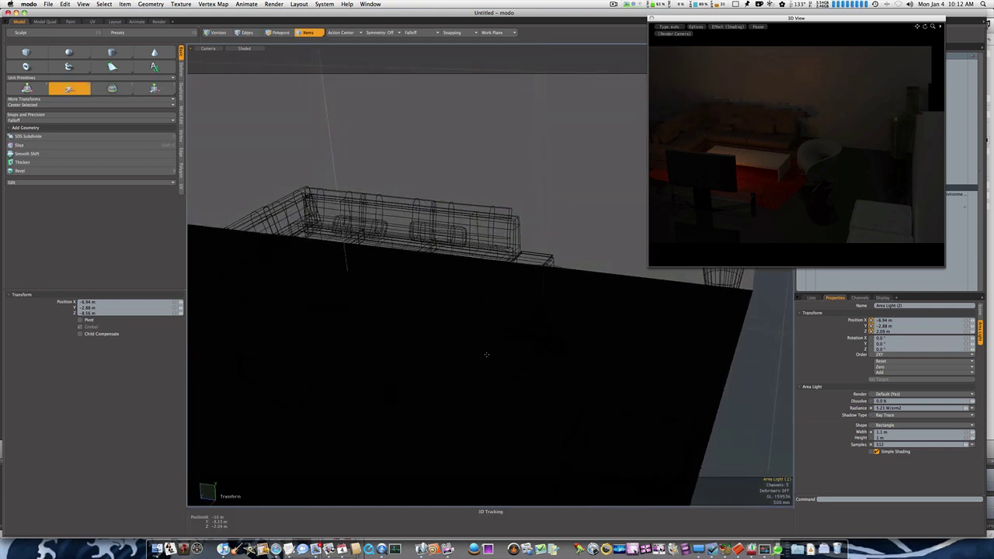
{"action": "left_click_drag", "start_coordinate": [486, 354], "coordinate": [462, 367], "text": "alt"}
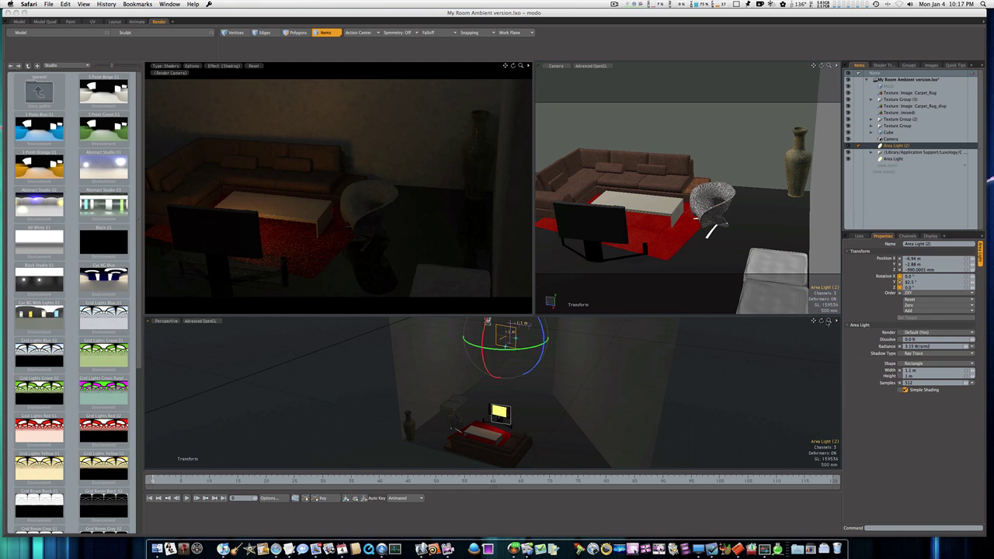
Examine the television's glowing screen and the area light in front of it up close in the perspective view.
{"action": "left_click", "coordinate": [829, 321]}
{"action": "left_click_drag", "start_coordinate": [828, 320], "coordinate": [868, 321]}
{"action": "left_click_drag", "start_coordinate": [823, 321], "coordinate": [816, 262]}
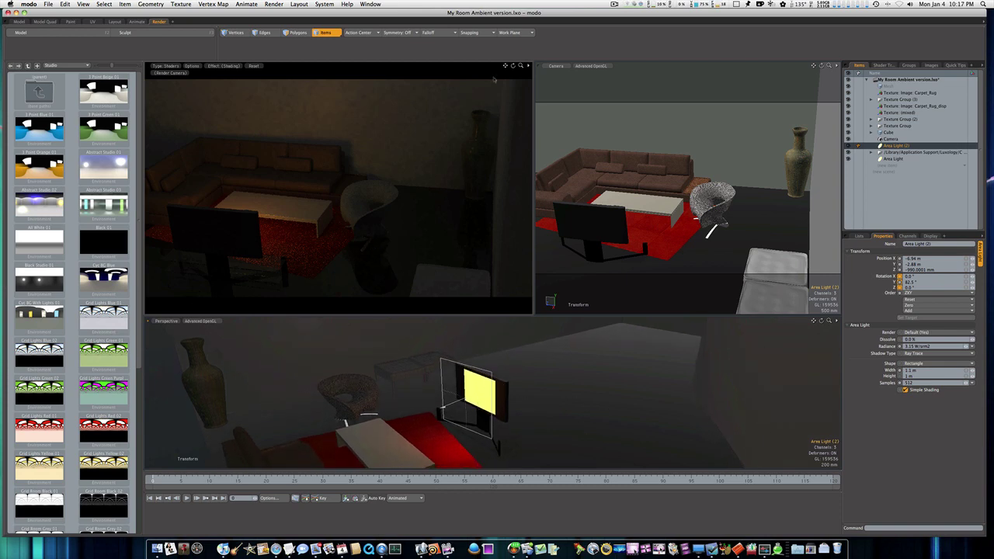
Uncover the desktop beside the window and preview the rendered image modo1.JPG in Finder.
{"action": "left_click_drag", "start_coordinate": [630, 14], "coordinate": [604, 14]}
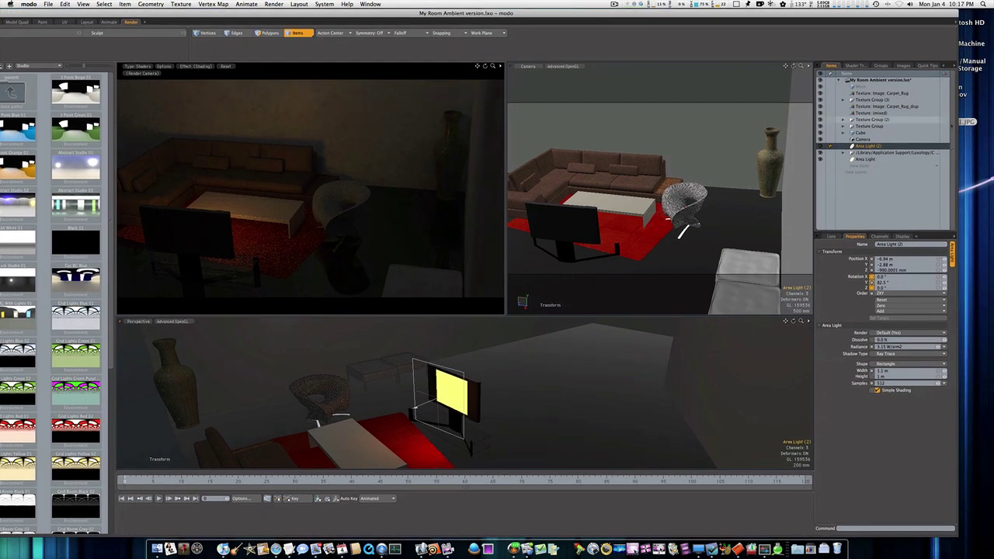
{"action": "left_click", "coordinate": [966, 123]}
{"action": "key", "text": "space"}
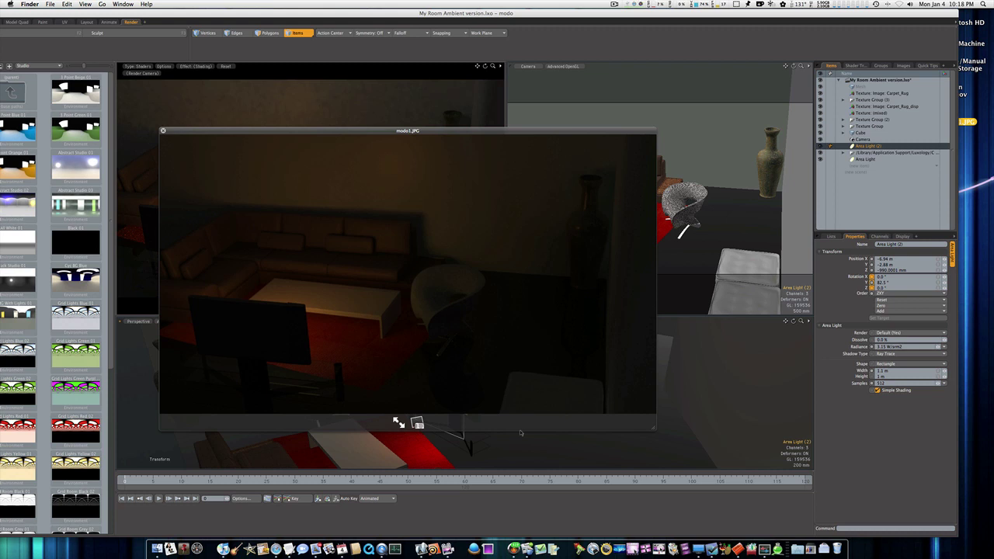
{"action": "left_click", "coordinate": [614, 4]}
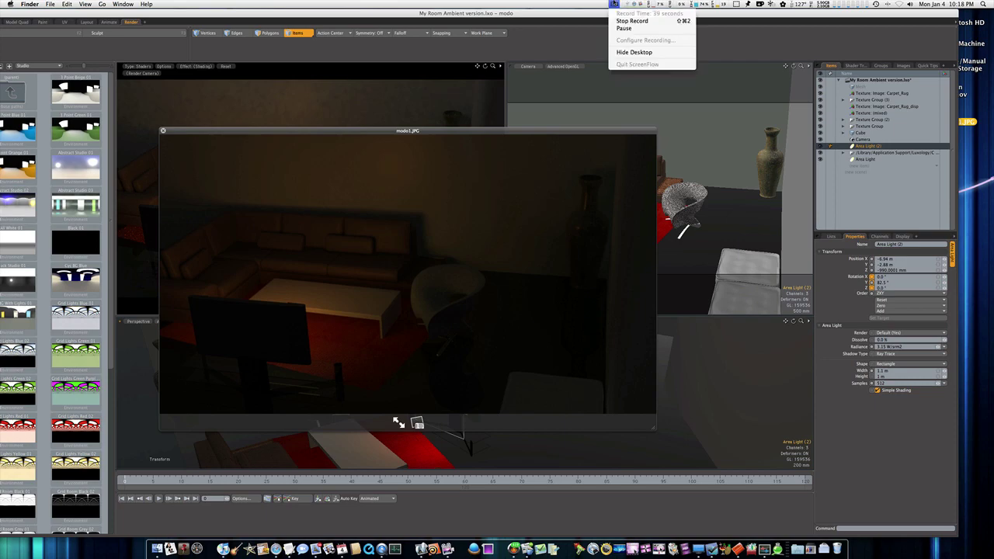